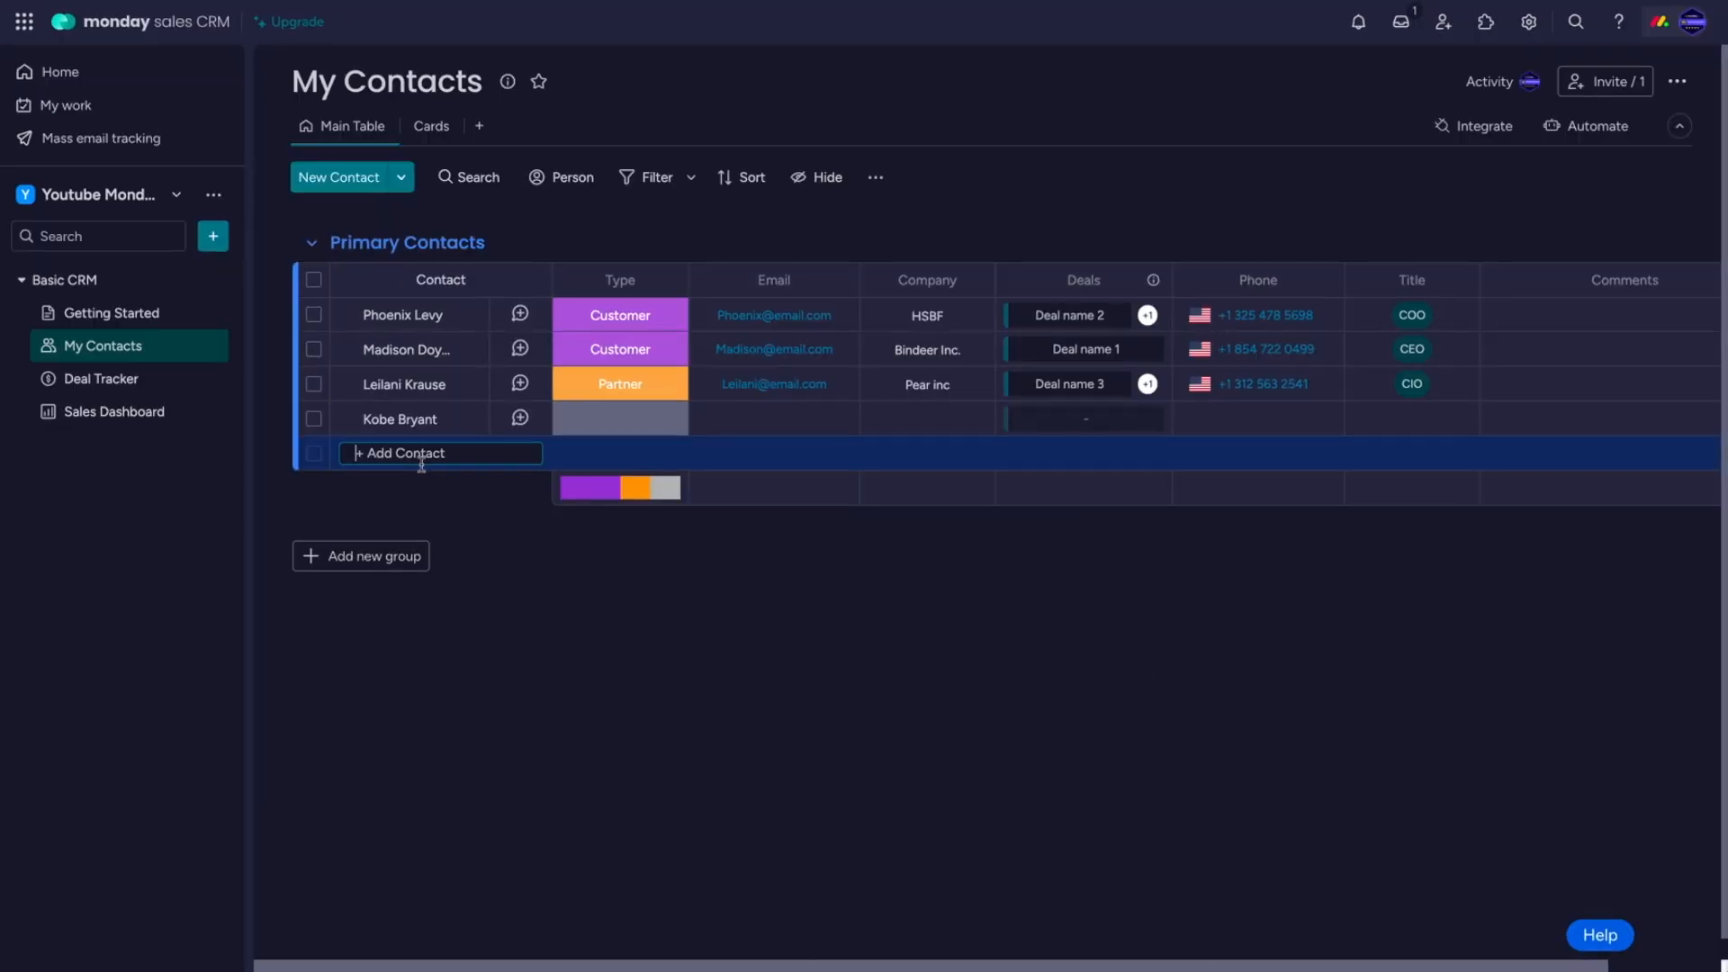
Add John Bon Jovi and Steve Jobs as new contacts in the Primary Contacts group.
{"action": "type", "text": "John Bon Jovi"}
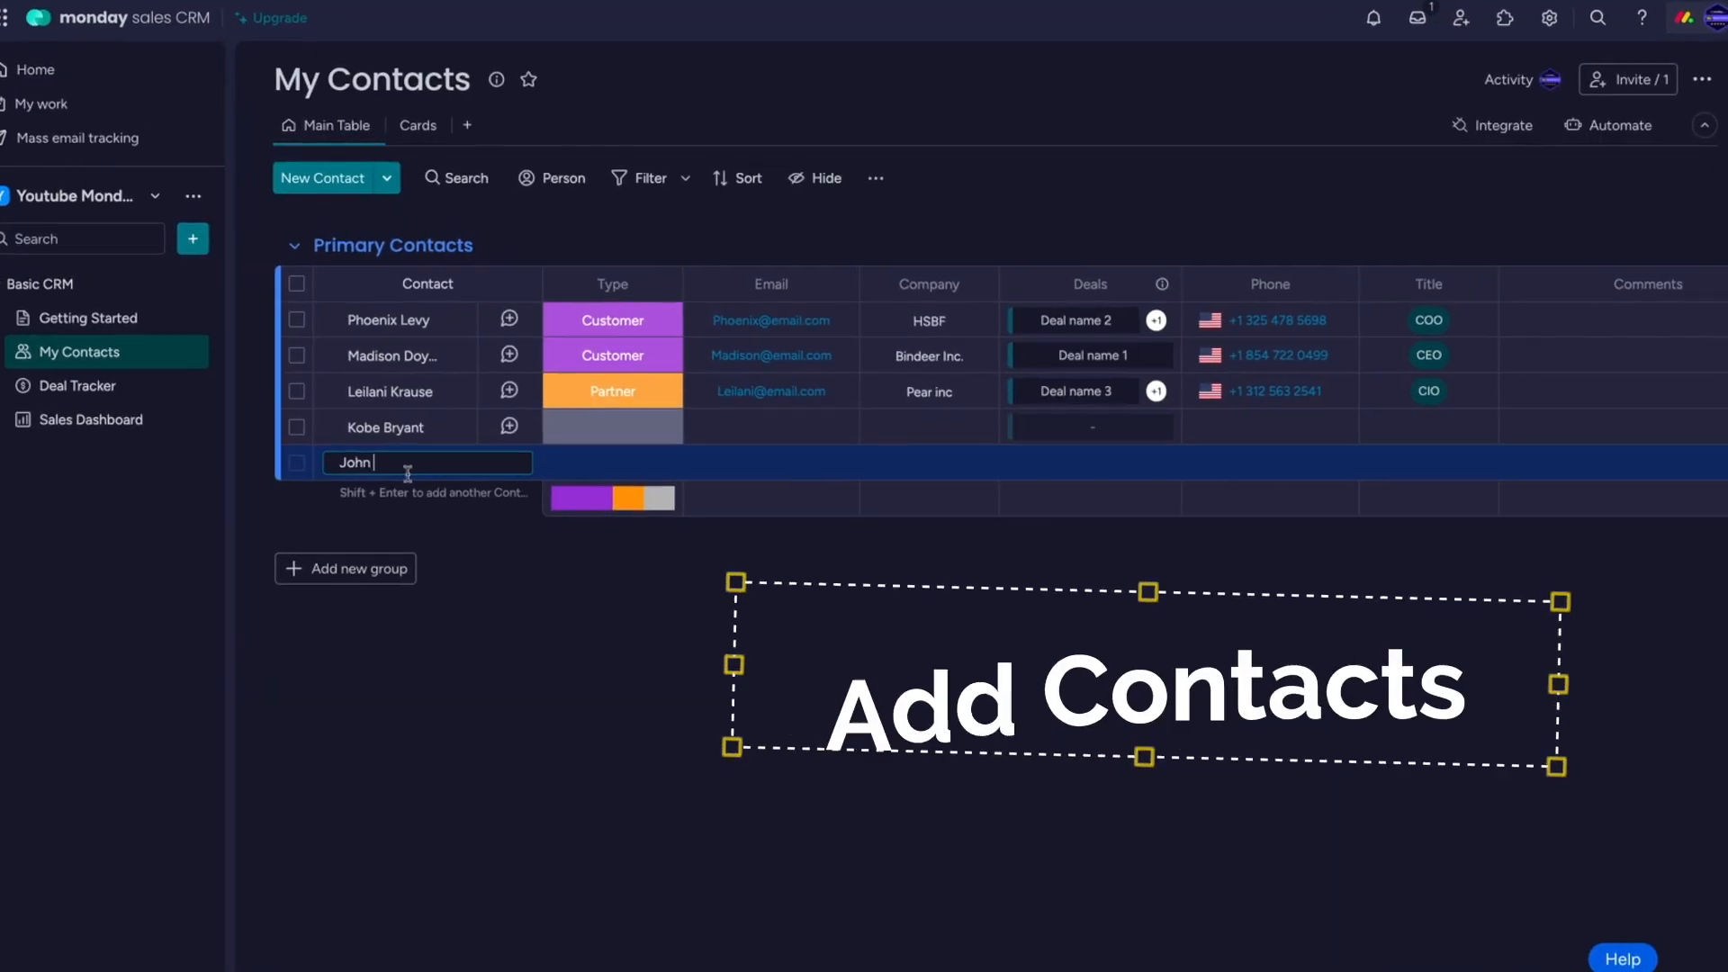
{"action": "key", "text": "Return"}
{"action": "left_click", "coordinate": [432, 496]}
{"action": "type", "text": "Steve J"}
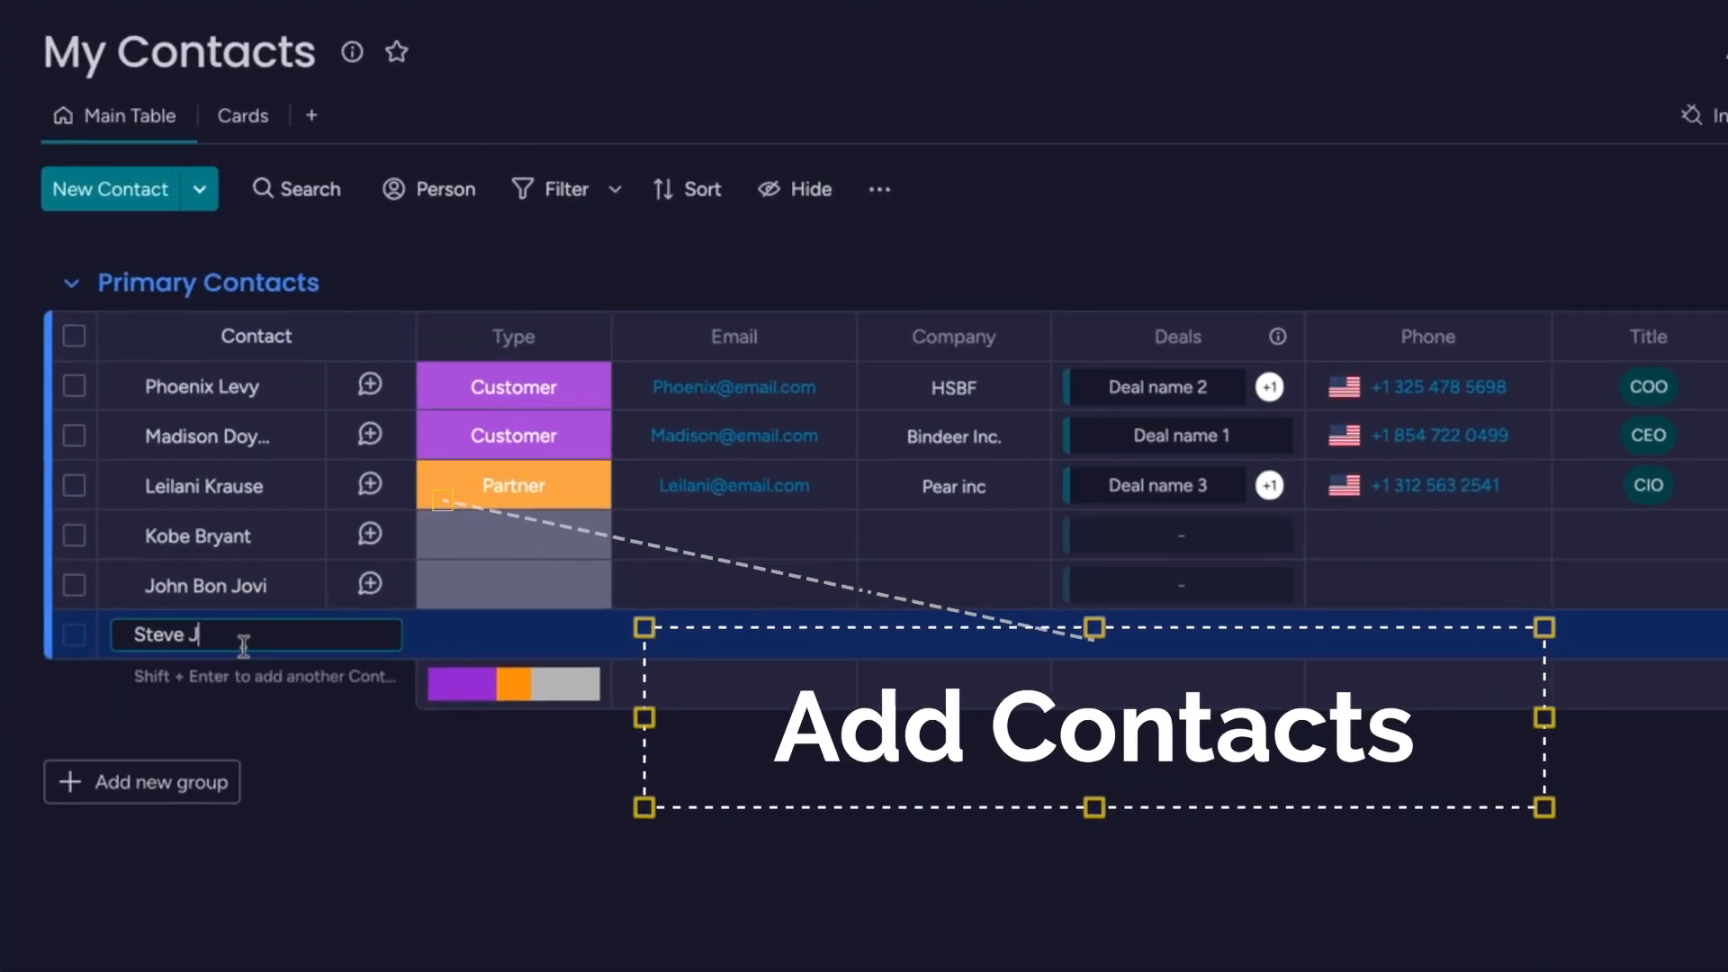
{"action": "type", "text": "obs"}
{"action": "key", "text": "Return"}
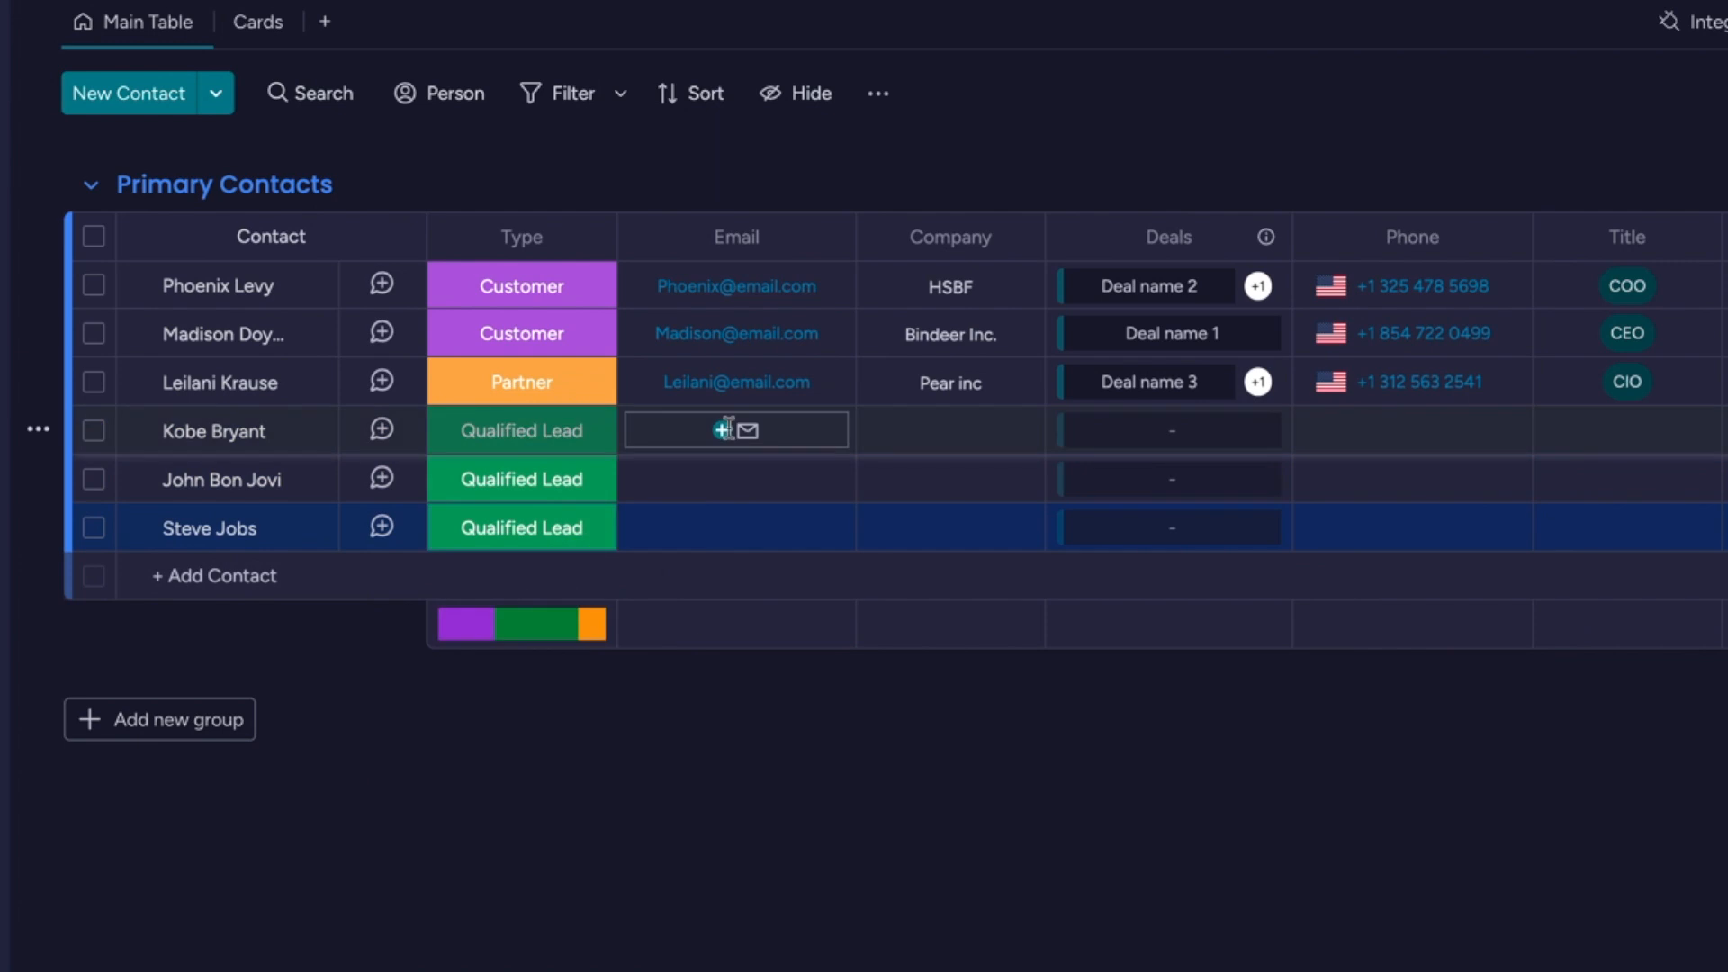
Fill in the email addresses of the Kobe Bryant, John Bon Jovi and Steve Jobs contacts.
{"action": "type", "text": "kobe.bryant@example.com"}
{"action": "key", "text": "Return"}
{"action": "left_click", "coordinate": [738, 480]}
{"action": "type", "text": "jonbonjovi@example.com"}
{"action": "left_click", "coordinate": [741, 529]}
{"action": "type", "text": "steve.jobs@example.com"}
Set the company to Lakers for Kobe Bryant, Bon Jovi for John Bon Jovi and Apple for Steve Jobs.
{"action": "left_click", "coordinate": [938, 435]}
{"action": "type", "text": "Lakers"}
{"action": "left_click", "coordinate": [950, 480]}
{"action": "type", "text": "Bon Jovi"}
Set the titles to CEO for Steve Jobs, Lead Singer for John Bon Jovi and MVP for Kobe Bryant.
{"action": "scroll", "coordinate": [1543, 499], "scroll_direction": "right", "scroll_amount": 2}
{"action": "left_click", "coordinate": [1458, 529]}
{"action": "type", "text": "CEO"}
{"action": "left_click", "coordinate": [1482, 485]}
{"action": "type", "text": "Lead Singer"}
{"action": "left_click", "coordinate": [1454, 431]}
{"action": "type", "text": "MVP"}
{"action": "left_click", "coordinate": [1493, 652]}
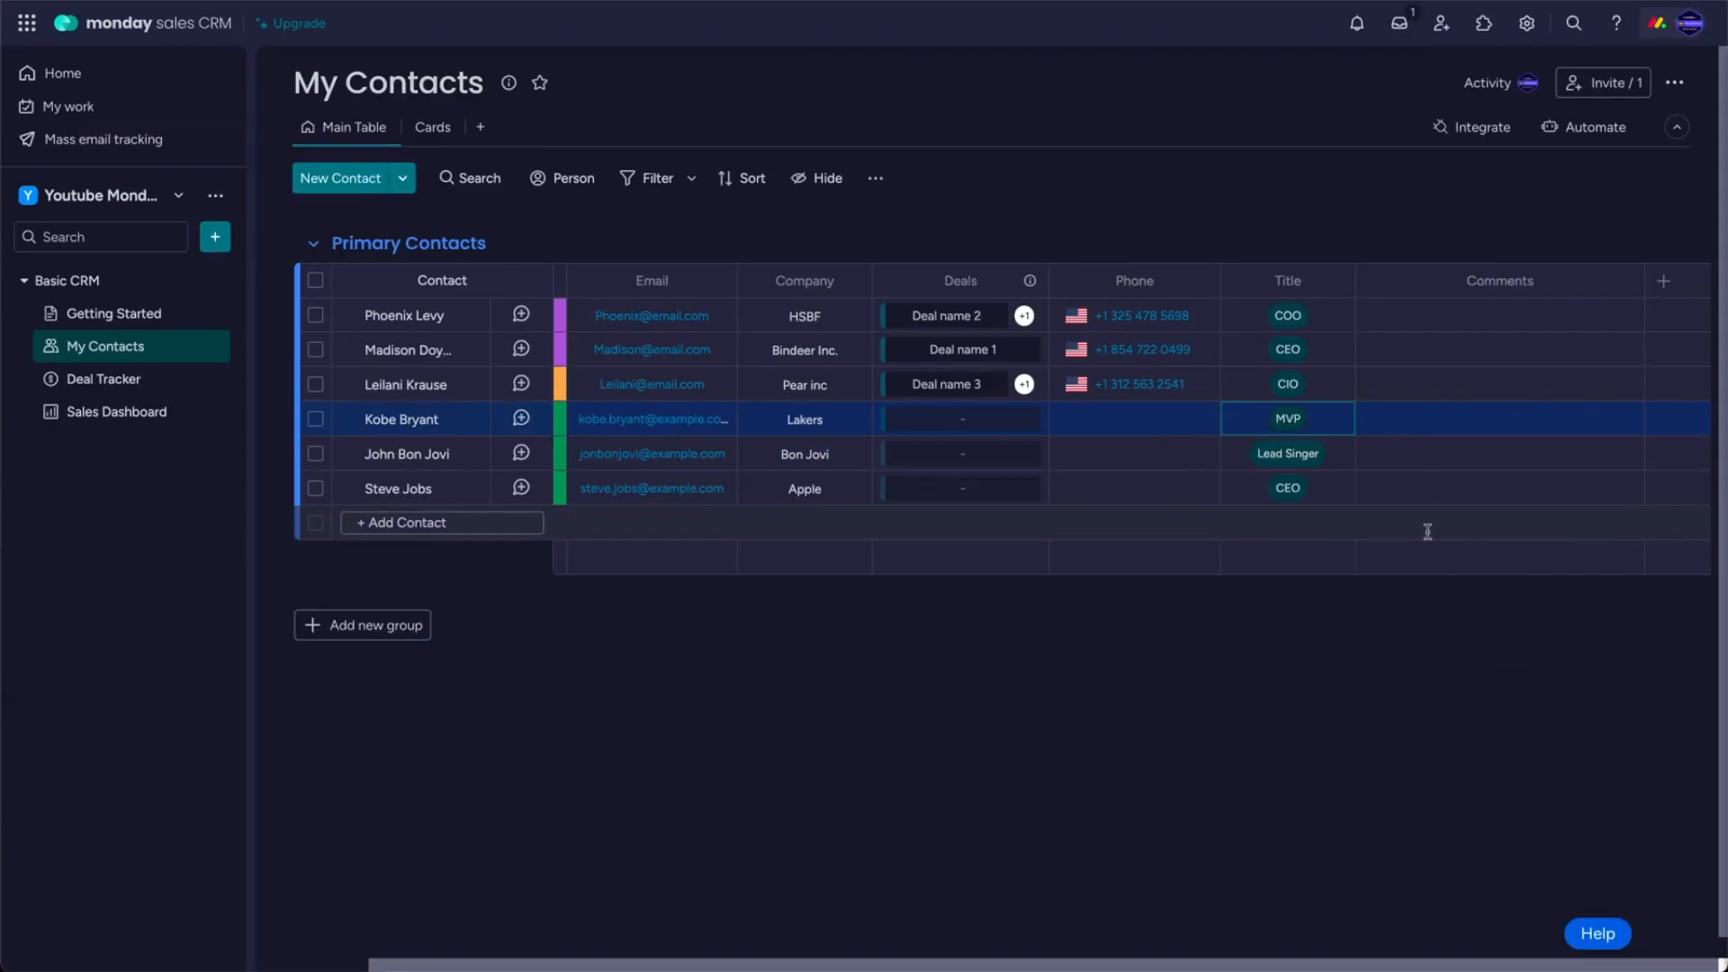
Add the deal "Sell parts to Apple for their iPhones" to Active Deals in the Deal Tracker.
{"action": "left_click", "coordinate": [104, 379]}
{"action": "left_click", "coordinate": [396, 418]}
{"action": "type", "text": "K"}
{"action": "key", "text": "BackSpace"}
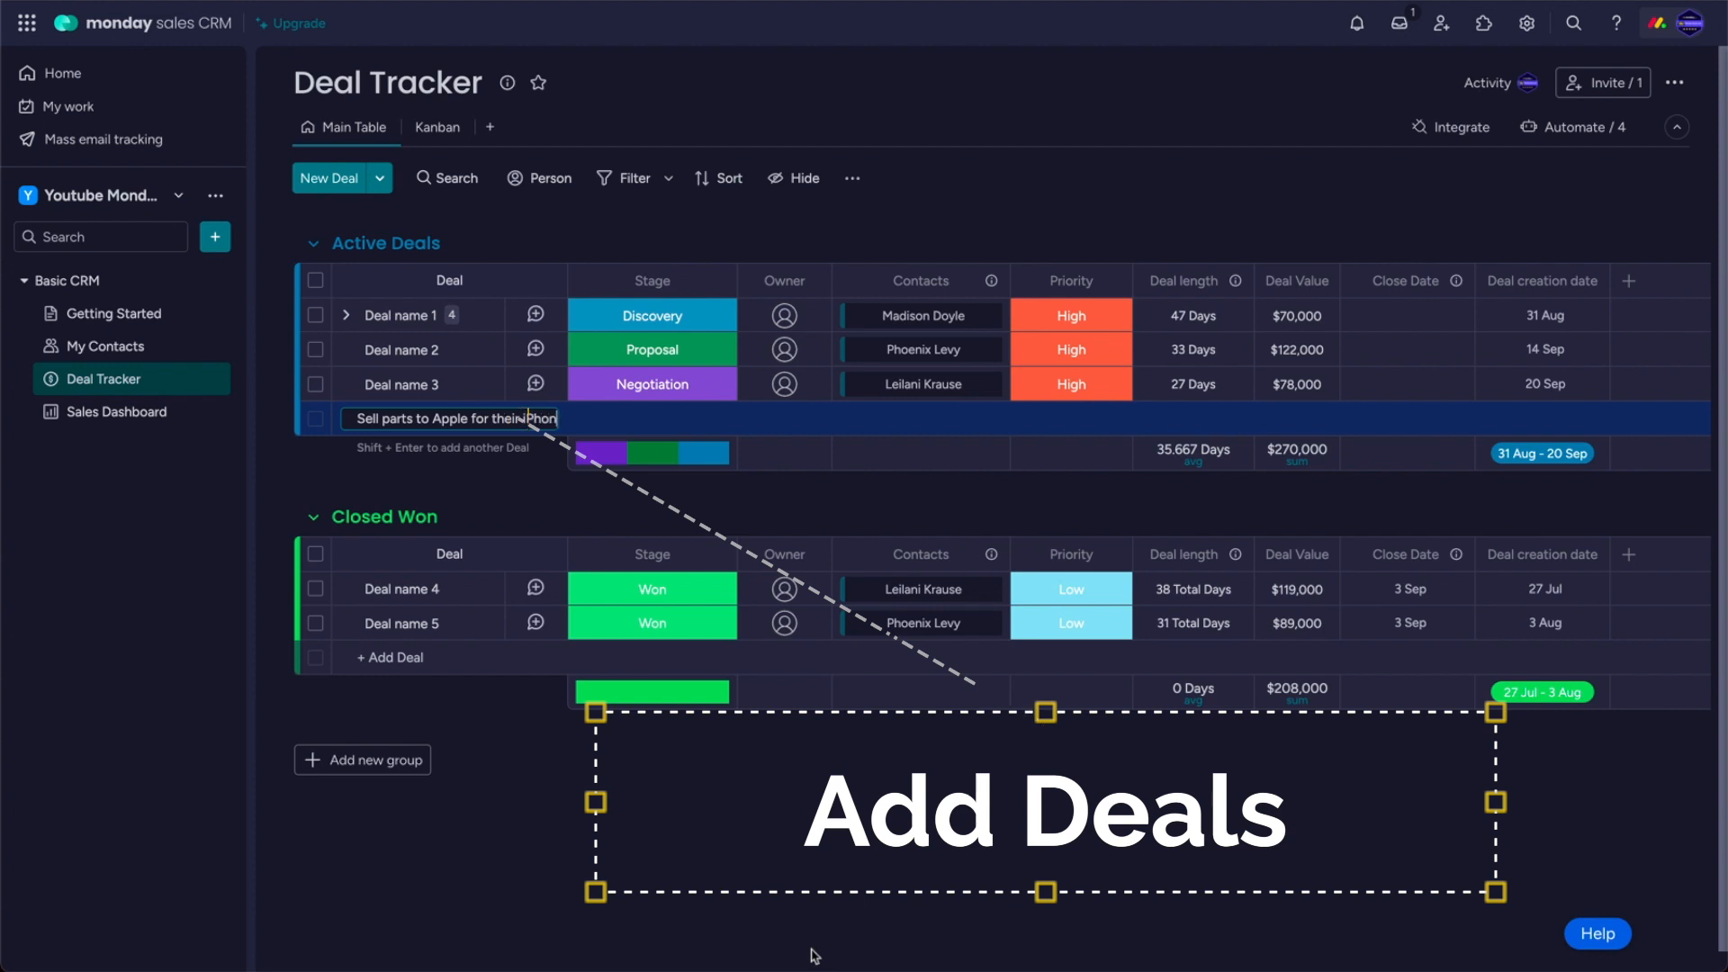
{"action": "key", "text": "Return"}
Add the deals "Make Jerseys for the Lakers team" and "Sell rock'n roll jewelry to Bon Jovi Fans" to Active Deals.
{"action": "left_click", "coordinate": [657, 420]}
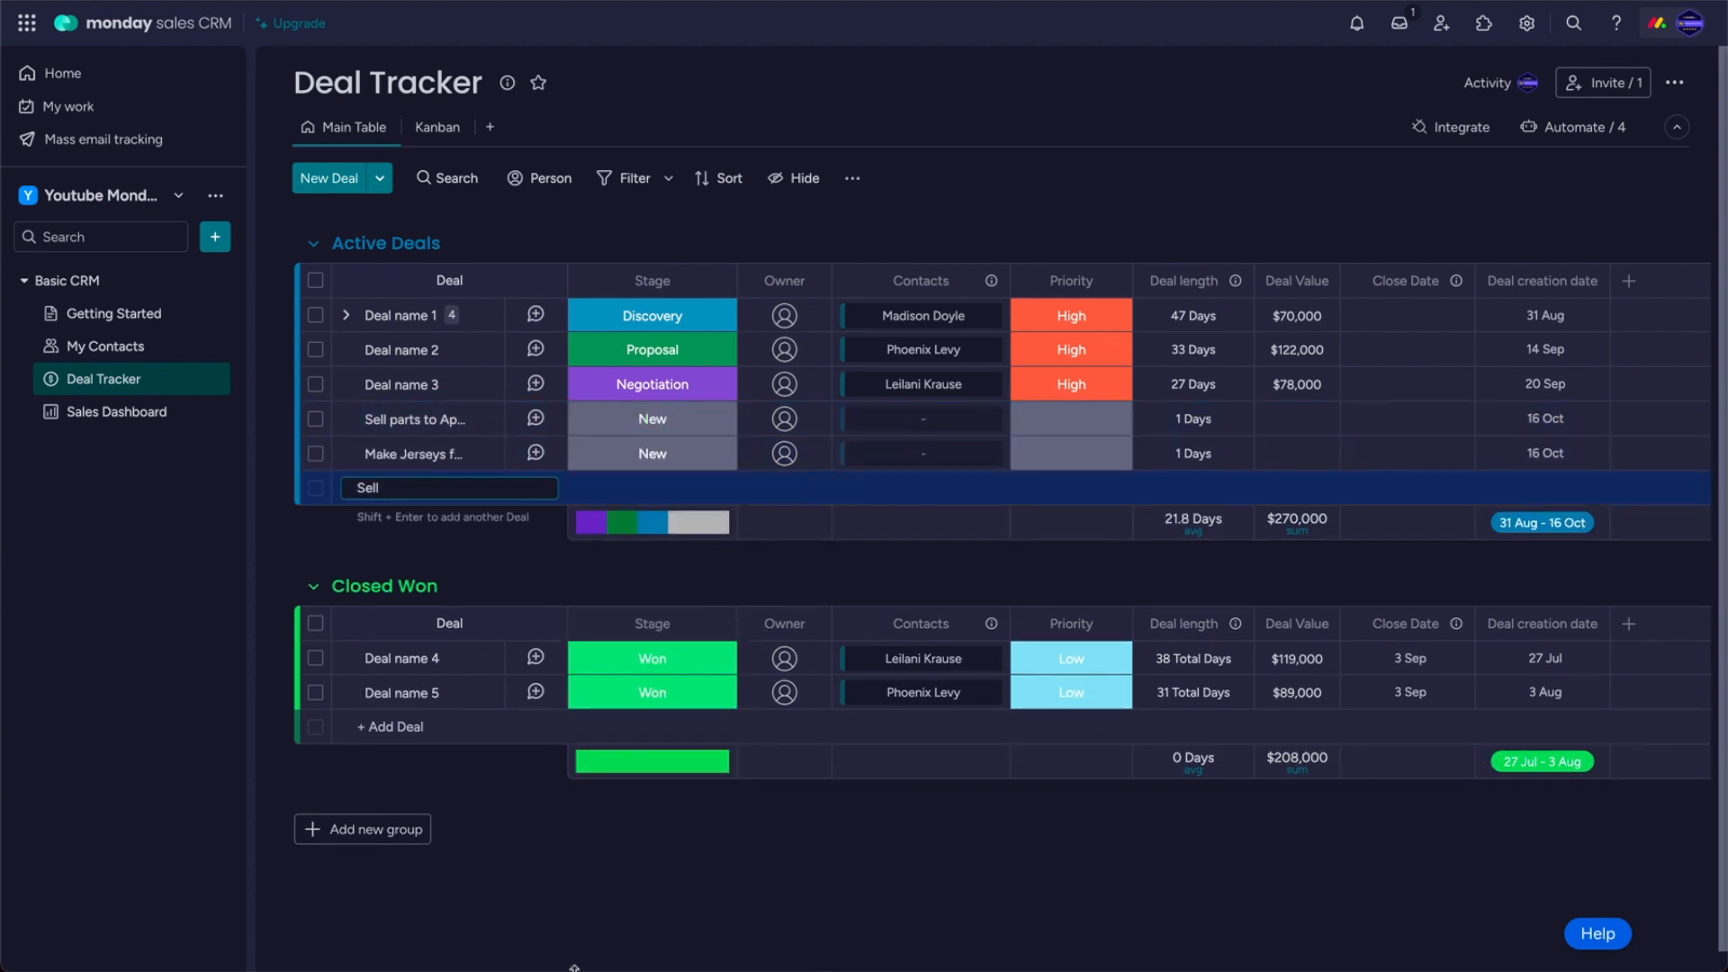
{"action": "key", "text": "BackSpace"}
{"action": "type", "text": "n Jovi Fans"}
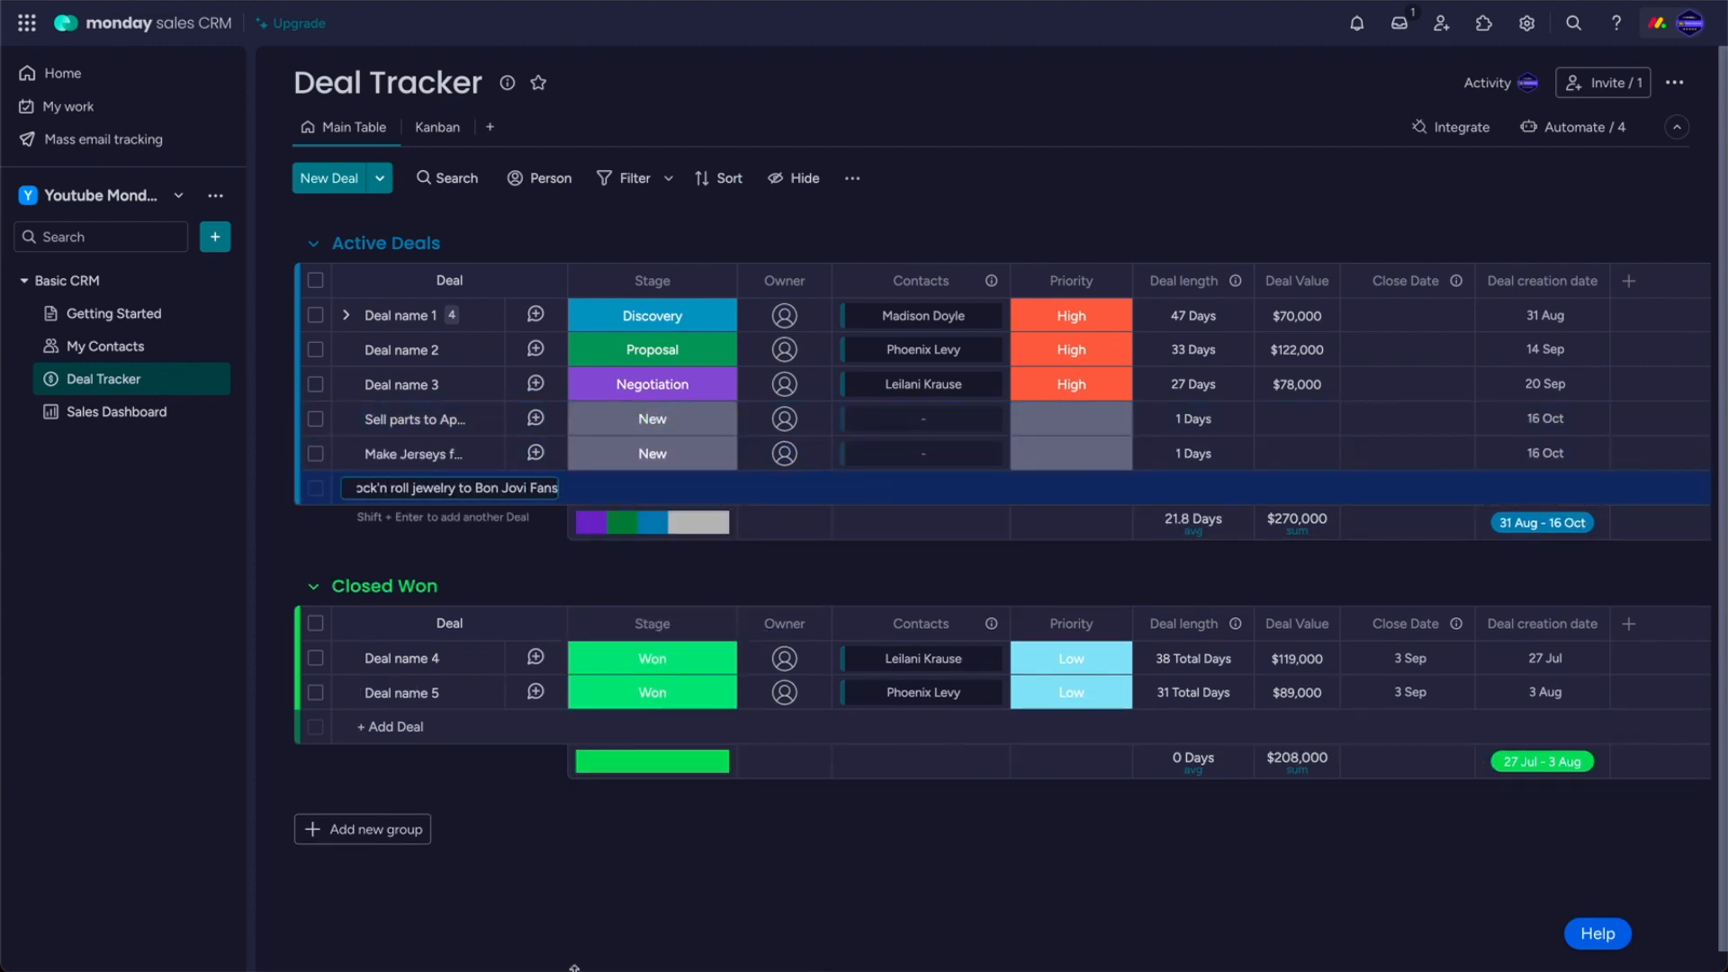
{"action": "key", "text": "Return"}
Link Steve Jobs to the Apple parts deal, Kobe Bryant to the Lakers deal and John Bon Jovi to the jewelry deal.
{"action": "left_click", "coordinate": [924, 418]}
{"action": "scroll", "coordinate": [760, 762], "scroll_direction": "down", "scroll_amount": 1}
{"action": "left_click", "coordinate": [763, 807]}
{"action": "left_click", "coordinate": [945, 454]}
{"action": "left_click", "coordinate": [762, 814]}
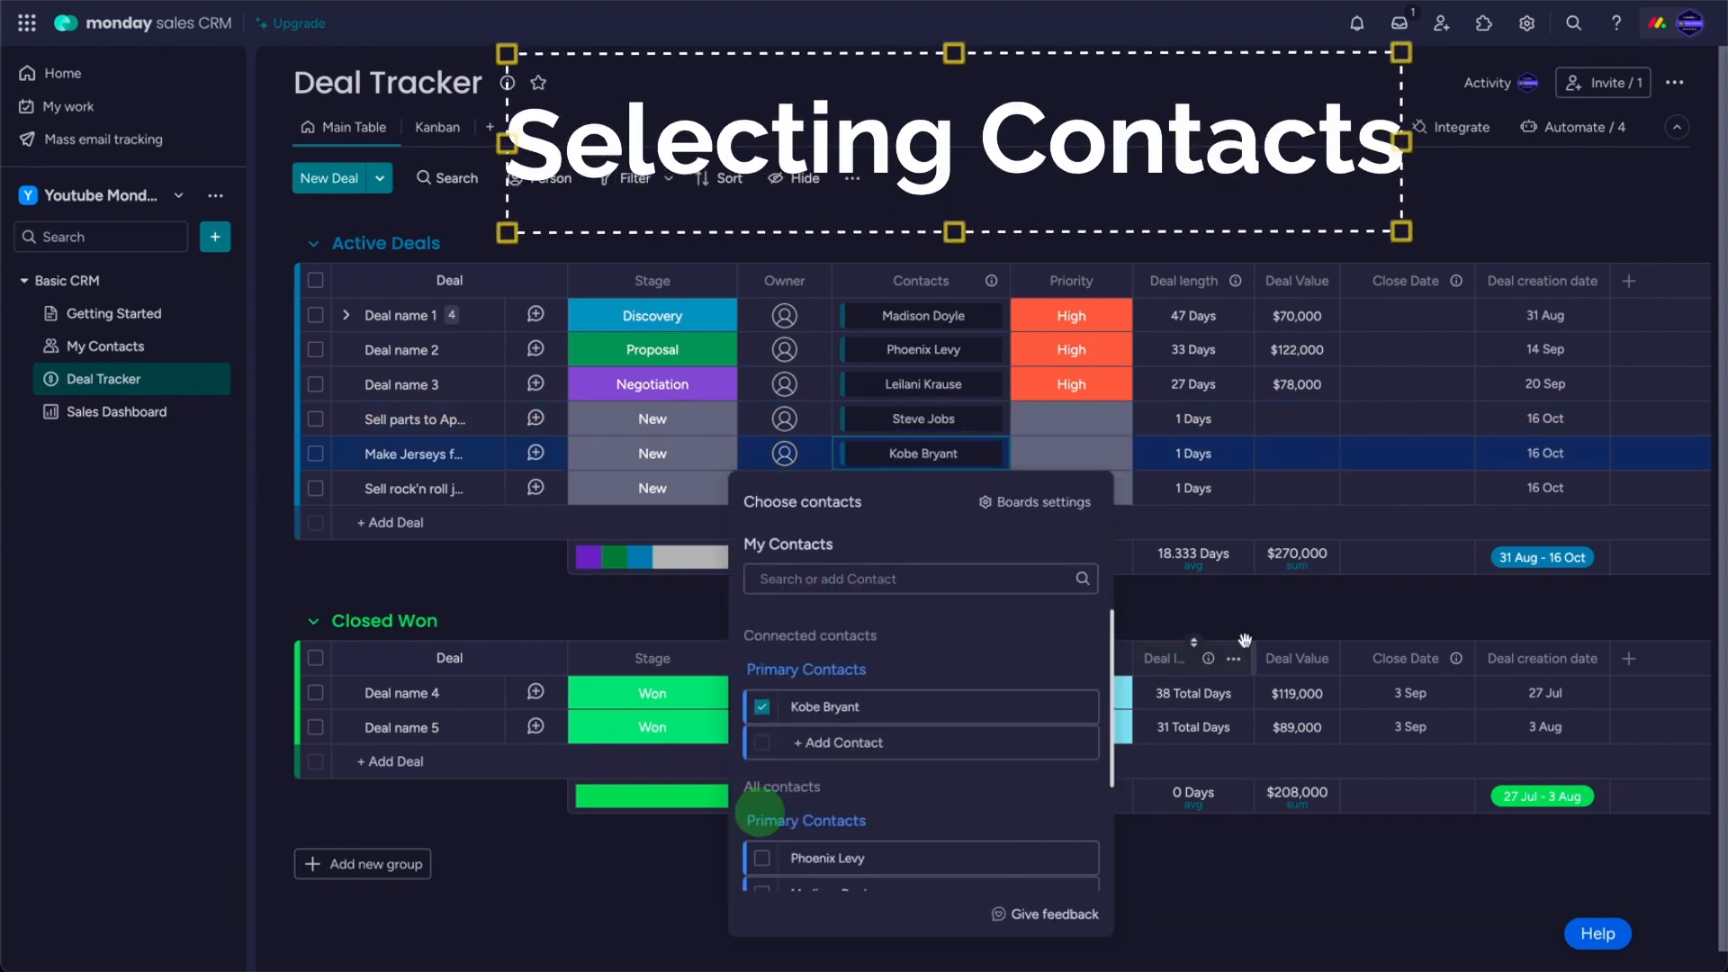
{"action": "left_click", "coordinate": [1246, 637]}
{"action": "left_click", "coordinate": [936, 487]}
{"action": "scroll", "coordinate": [856, 814], "scroll_direction": "down", "scroll_amount": 1}
{"action": "left_click", "coordinate": [883, 836]}
{"action": "left_click", "coordinate": [922, 829]}
{"action": "left_click", "coordinate": [765, 840]}
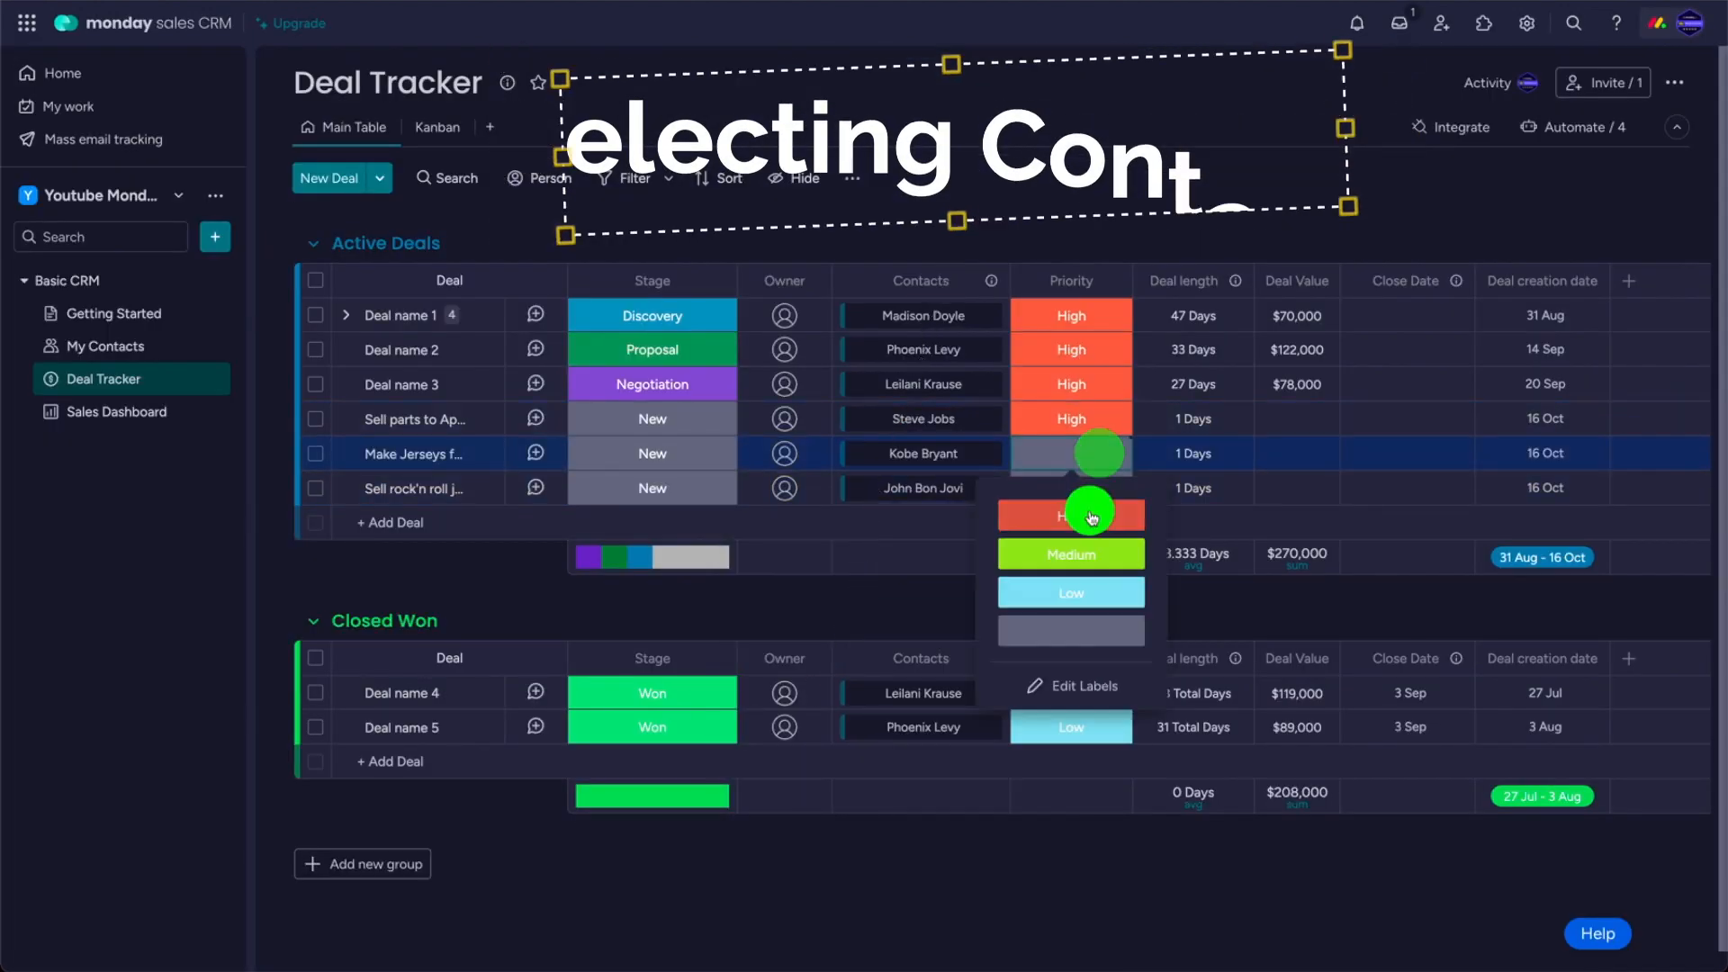
Set the Apple, Lakers and jewelry deals to High priority with deal values of $2,000,000, $100,000 and $75,000.
{"action": "left_click", "coordinate": [1071, 488]}
{"action": "left_click", "coordinate": [1297, 418]}
{"action": "type", "text": "2000000"}
{"action": "left_click", "coordinate": [1302, 454]}
{"action": "type", "text": "100000"}
{"action": "key", "text": "Return"}
{"action": "left_click", "coordinate": [1297, 488]}
{"action": "type", "text": "75,000"}
{"action": "key", "text": "Return"}
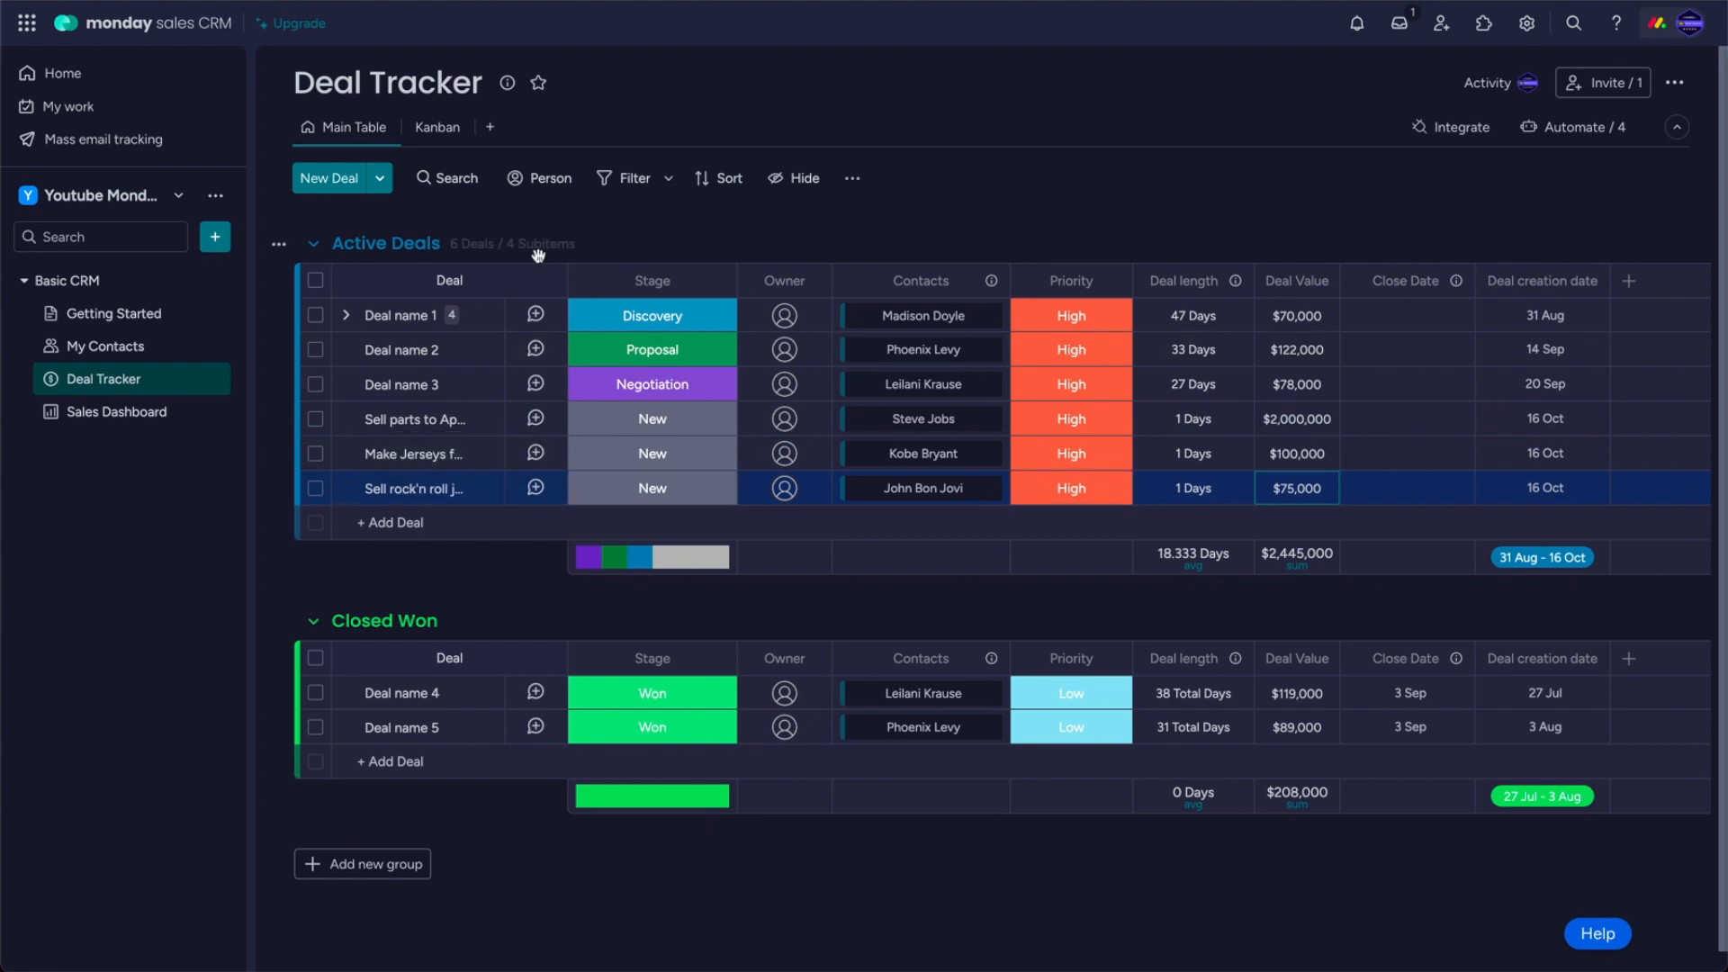
Widen the Deal column to fit the full deal names, and open My Contacts to review the linked deals.
{"action": "left_click_drag", "start_coordinate": [566, 274], "coordinate": [783, 289]}
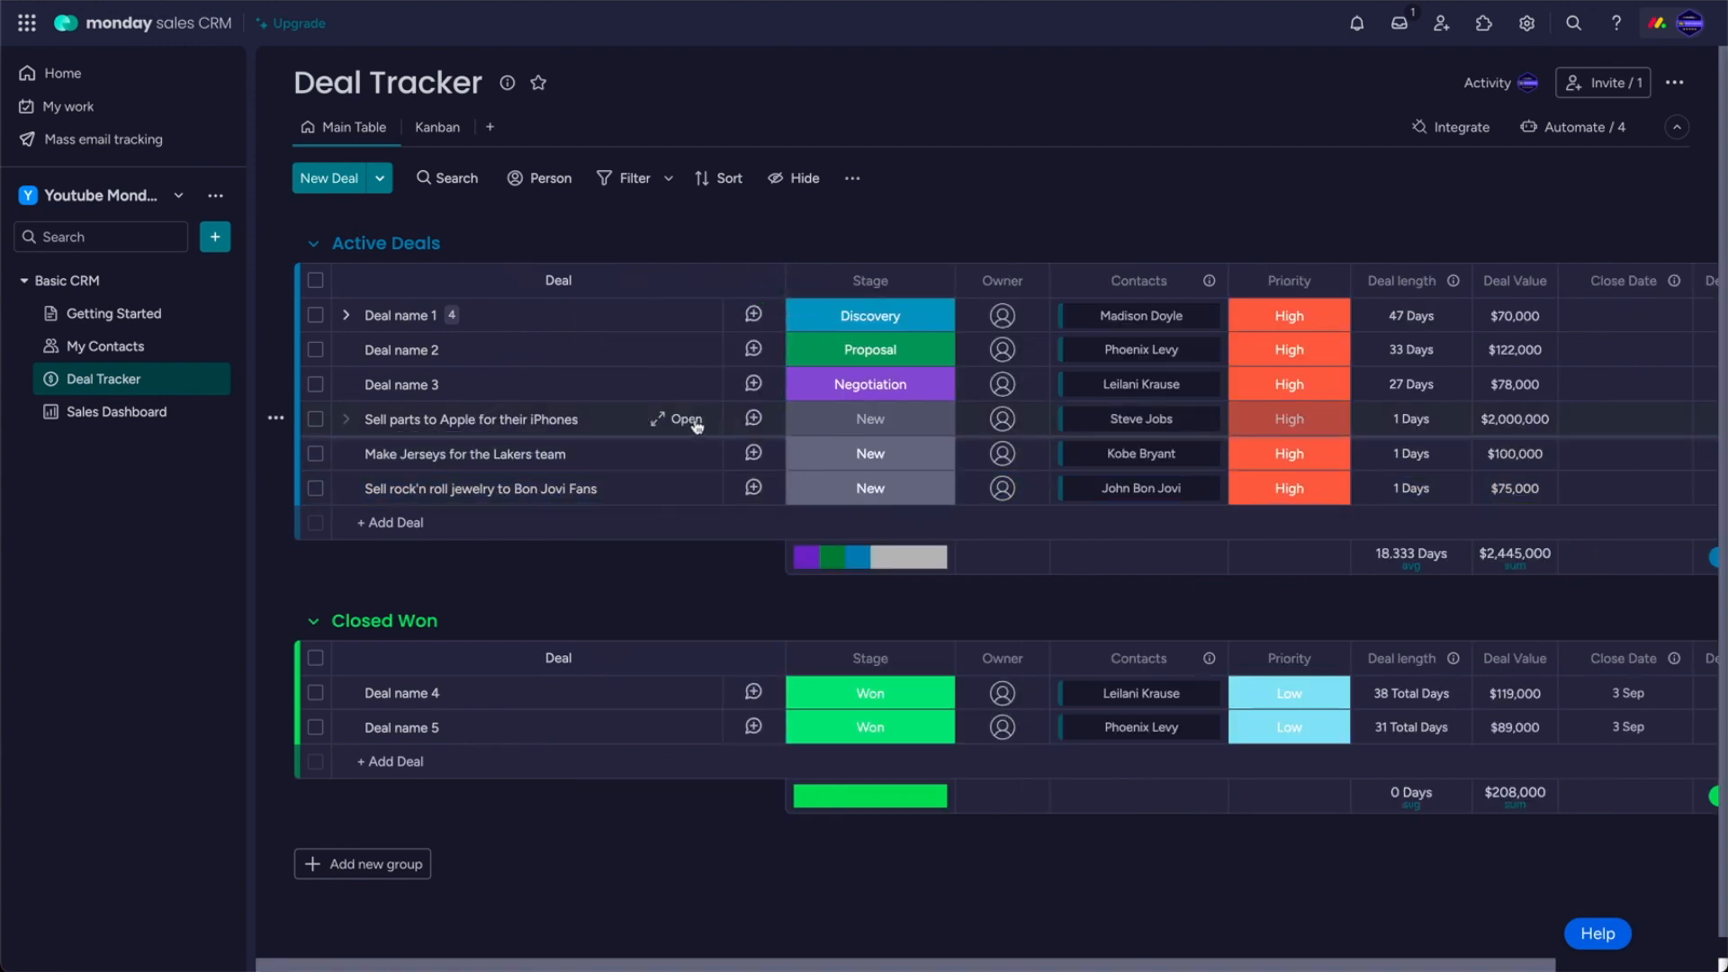
{"action": "left_click", "coordinate": [117, 348]}
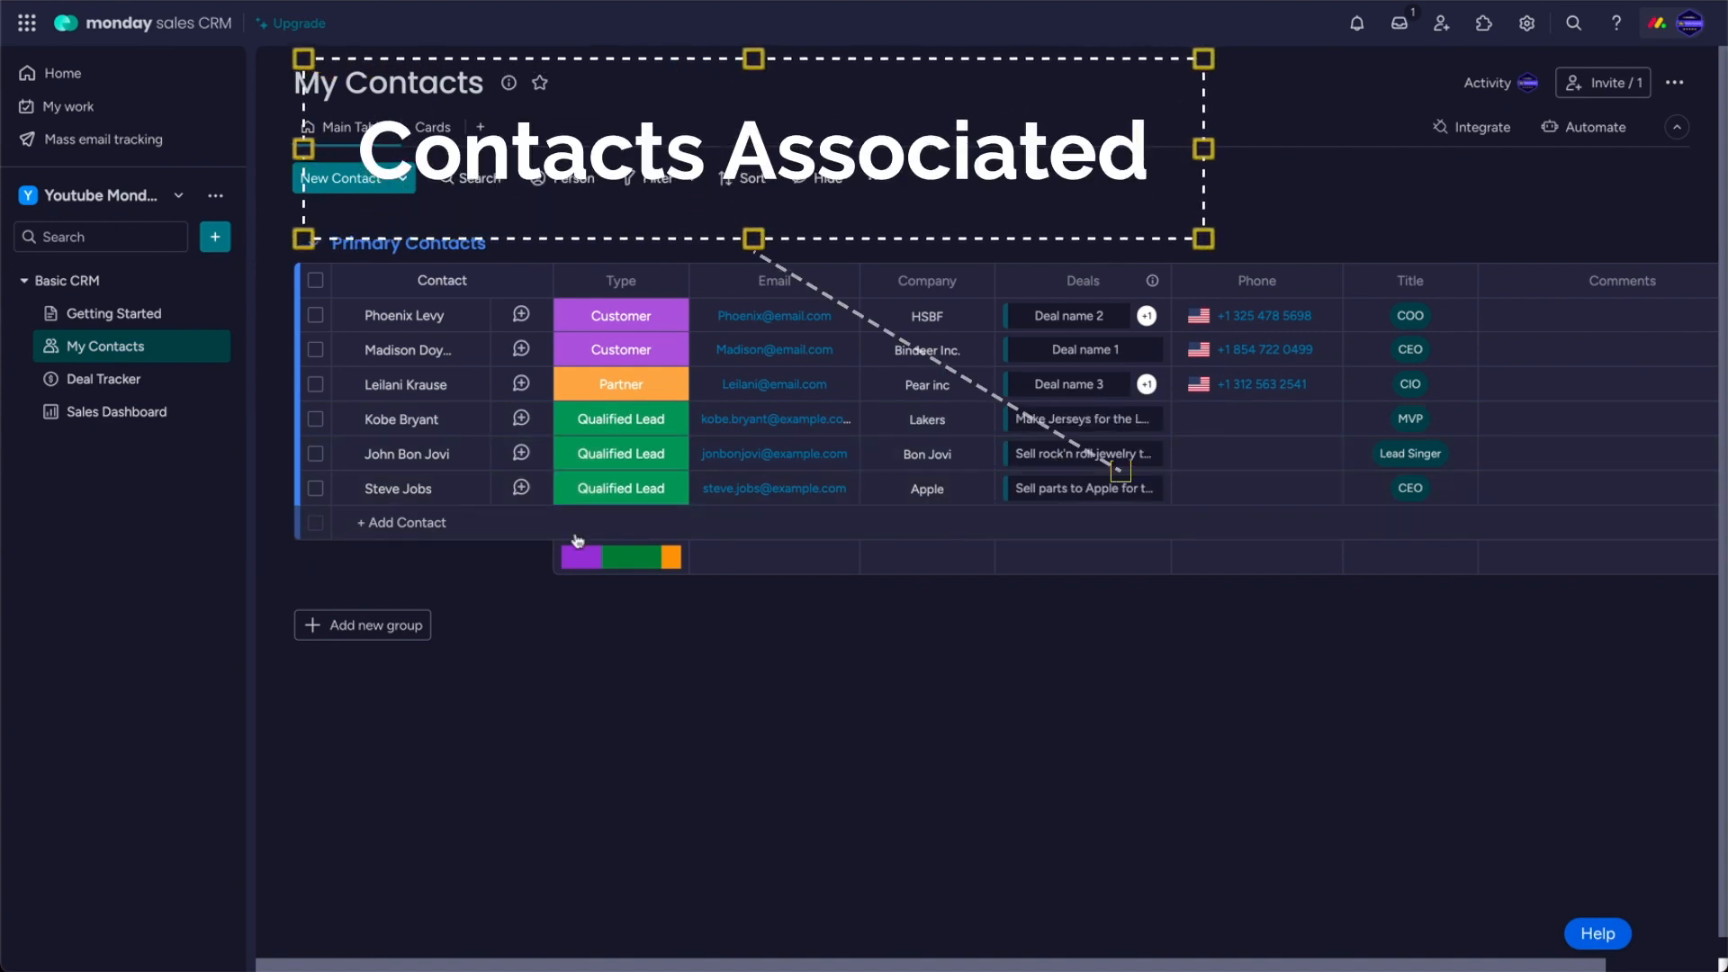
Add the deal "Manufacture Mickey Mouse hats for Disney World" to Active Deals in the Deal Tracker.
{"action": "left_click", "coordinate": [122, 383]}
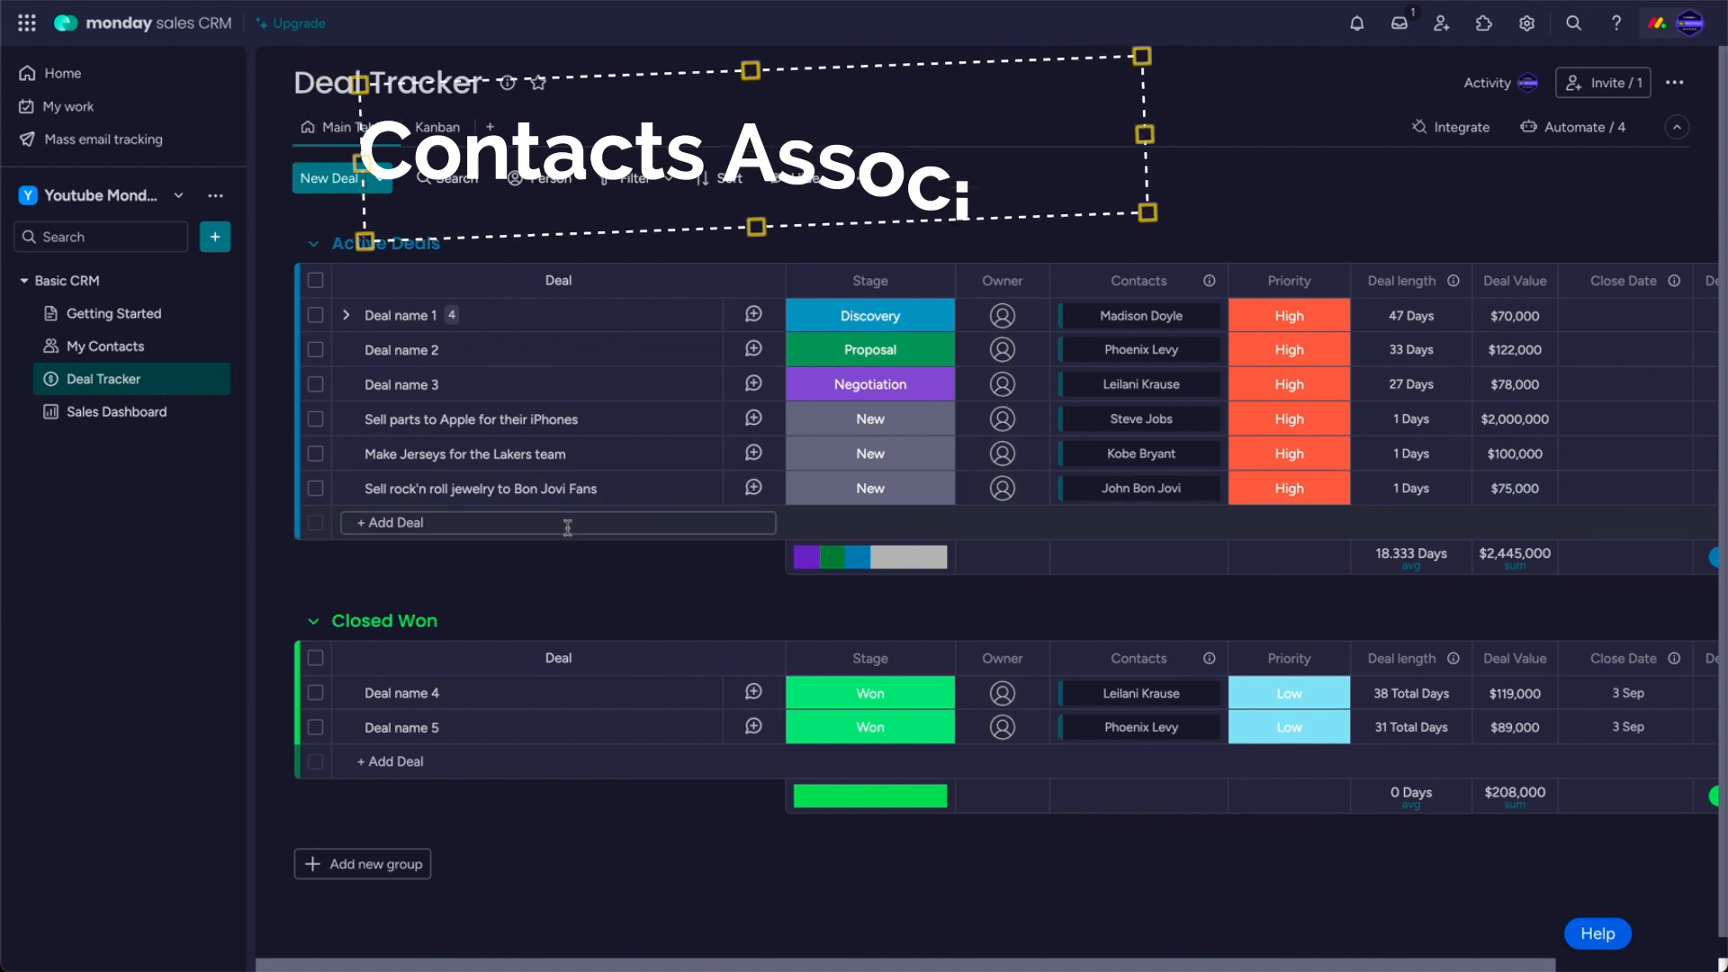
{"action": "left_click", "coordinate": [567, 524]}
{"action": "type", "text": "J"}
{"action": "key", "text": "BackSpace"}
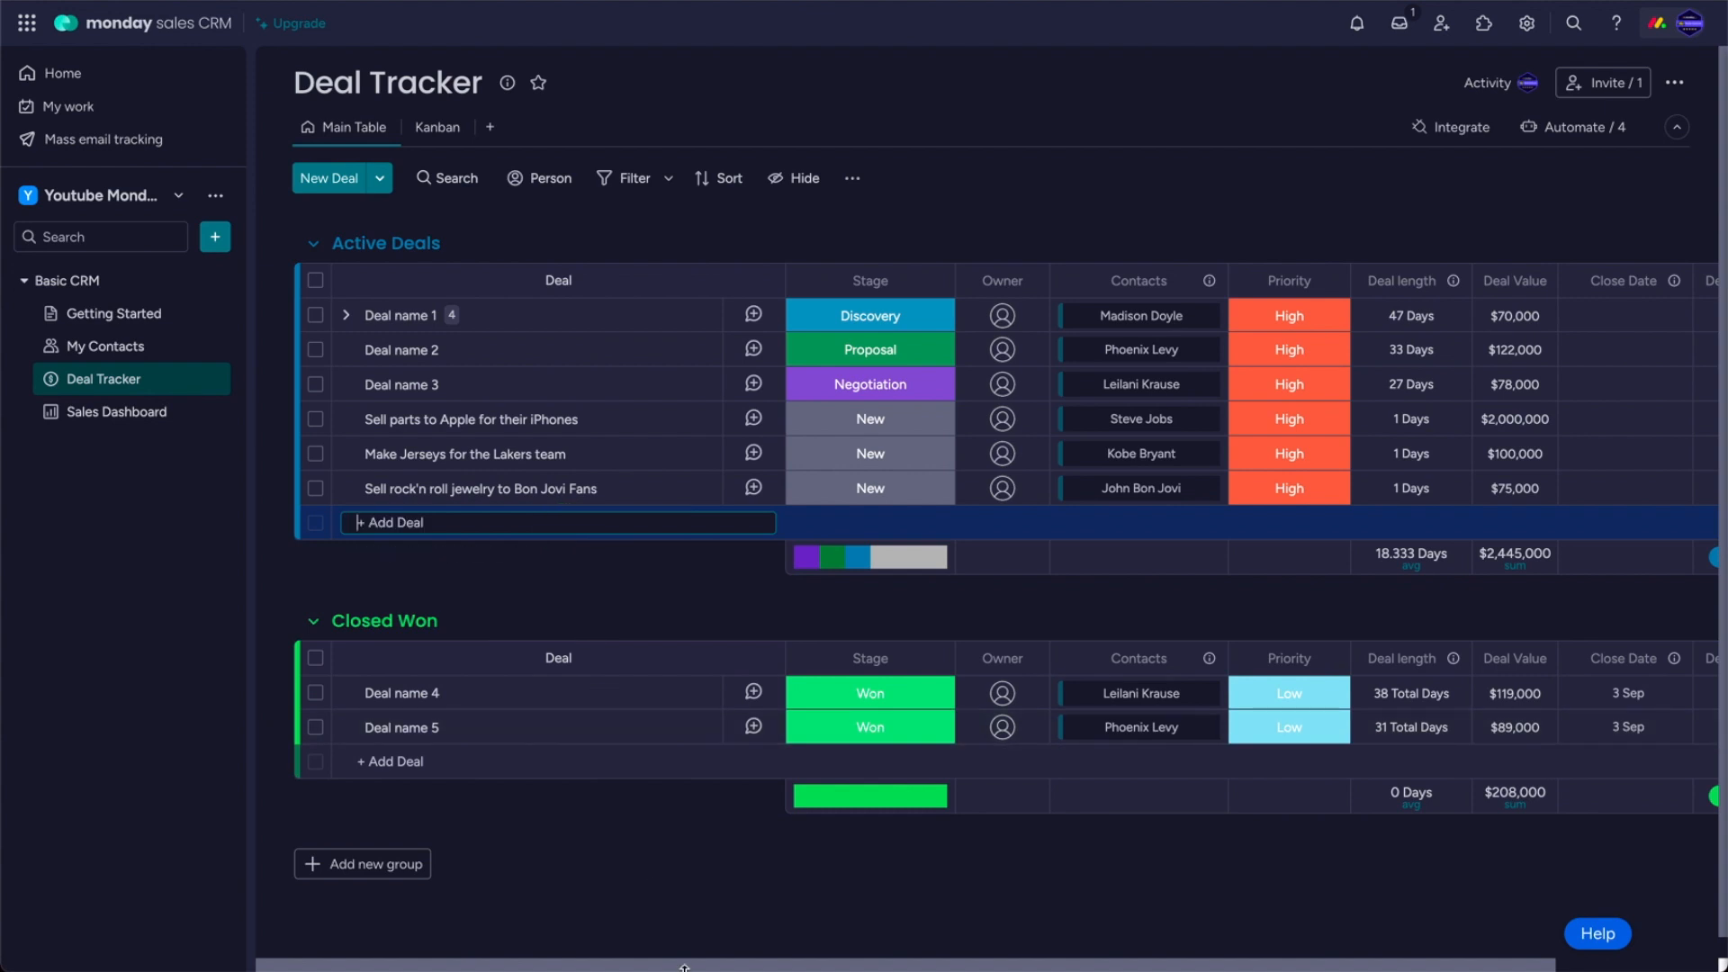
{"action": "type", "text": "S"}
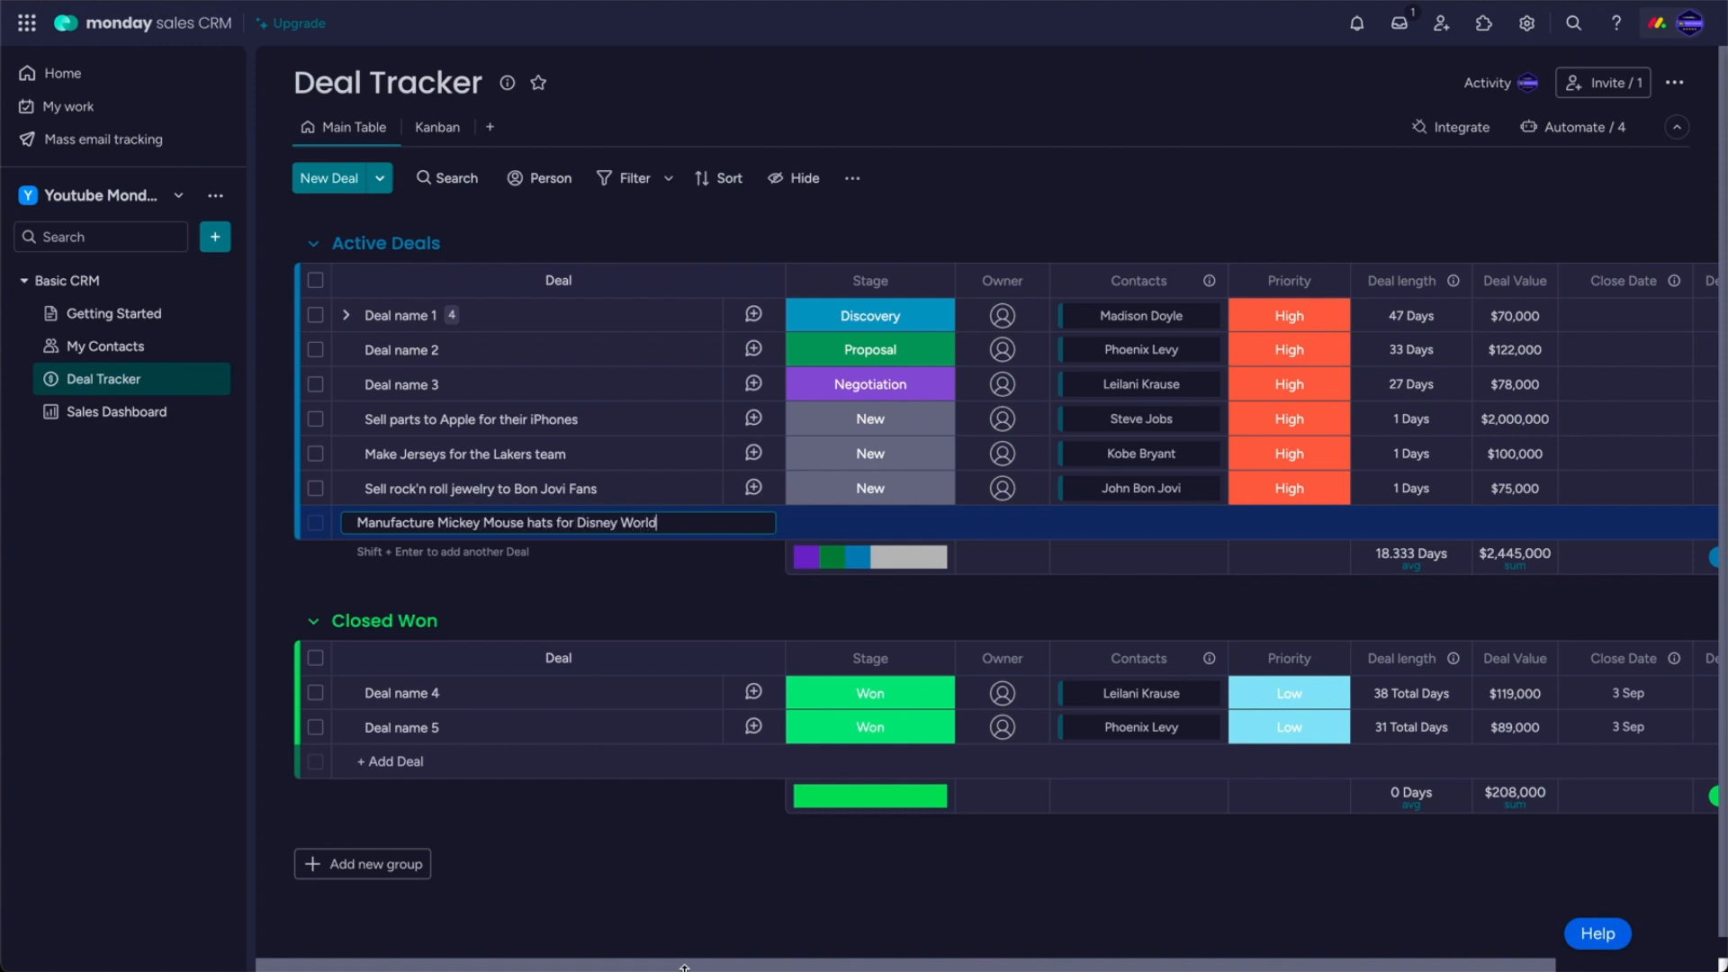
{"action": "key", "text": "Return"}
Add a new contact named "Wallt Disney" to Primary Contacts in My Contacts.
{"action": "left_click", "coordinate": [135, 346]}
{"action": "left_click", "coordinate": [433, 522]}
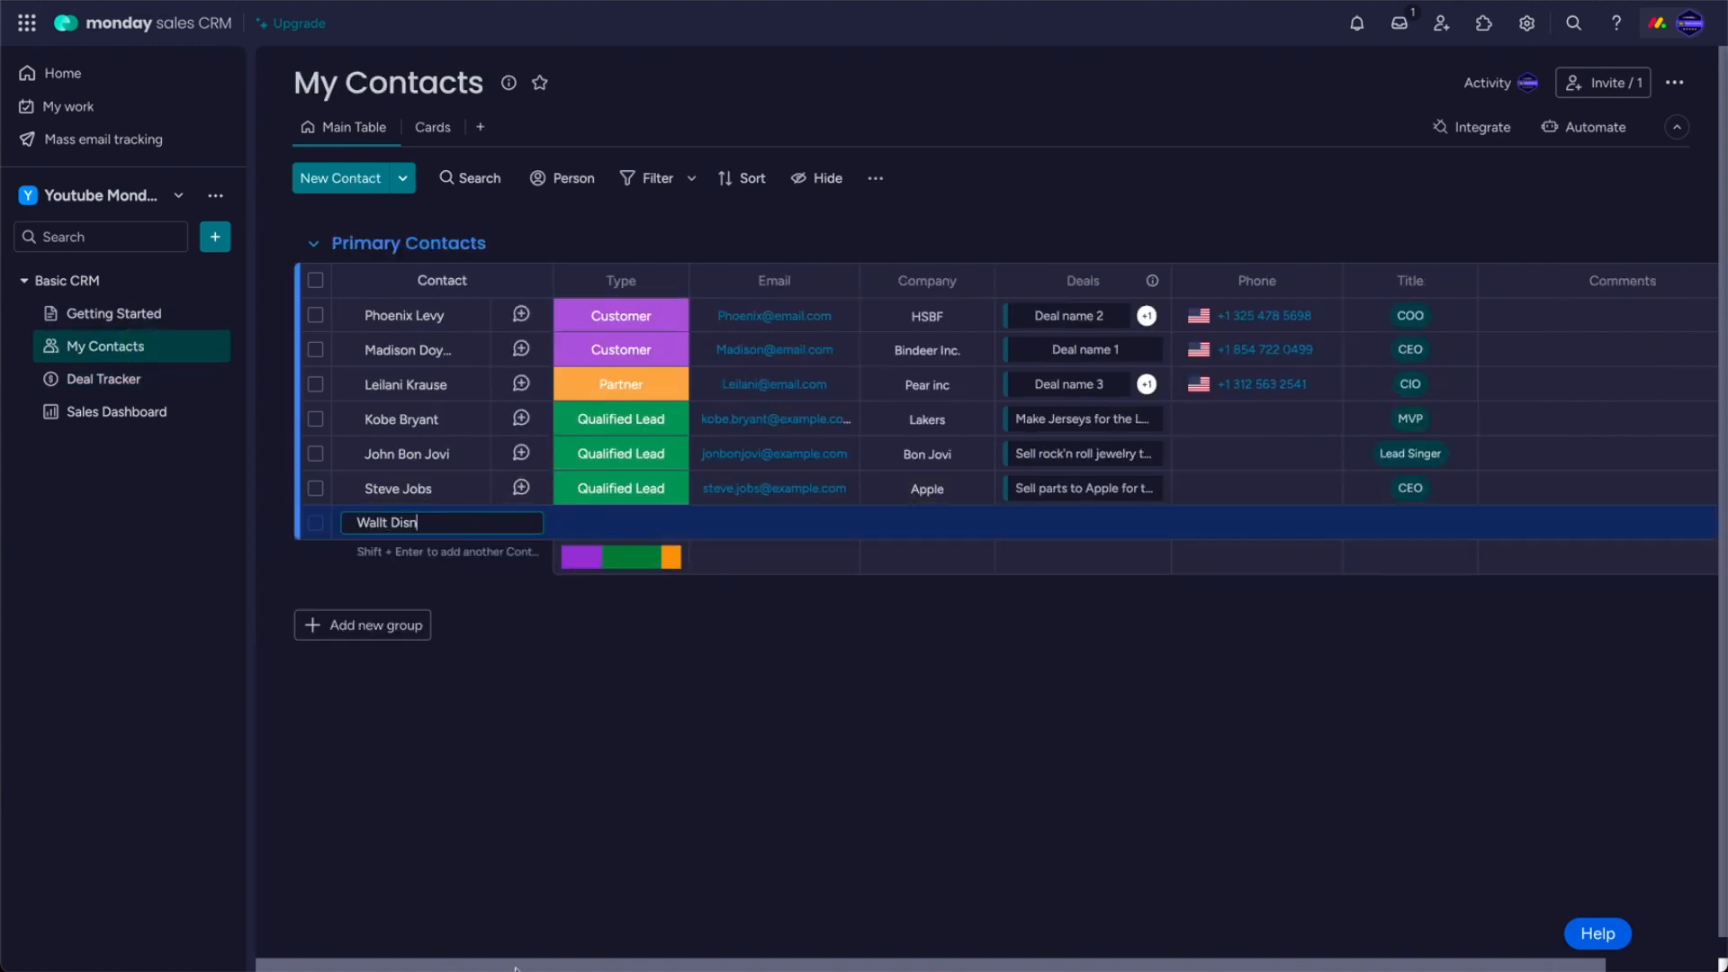
{"action": "key", "text": "Return"}
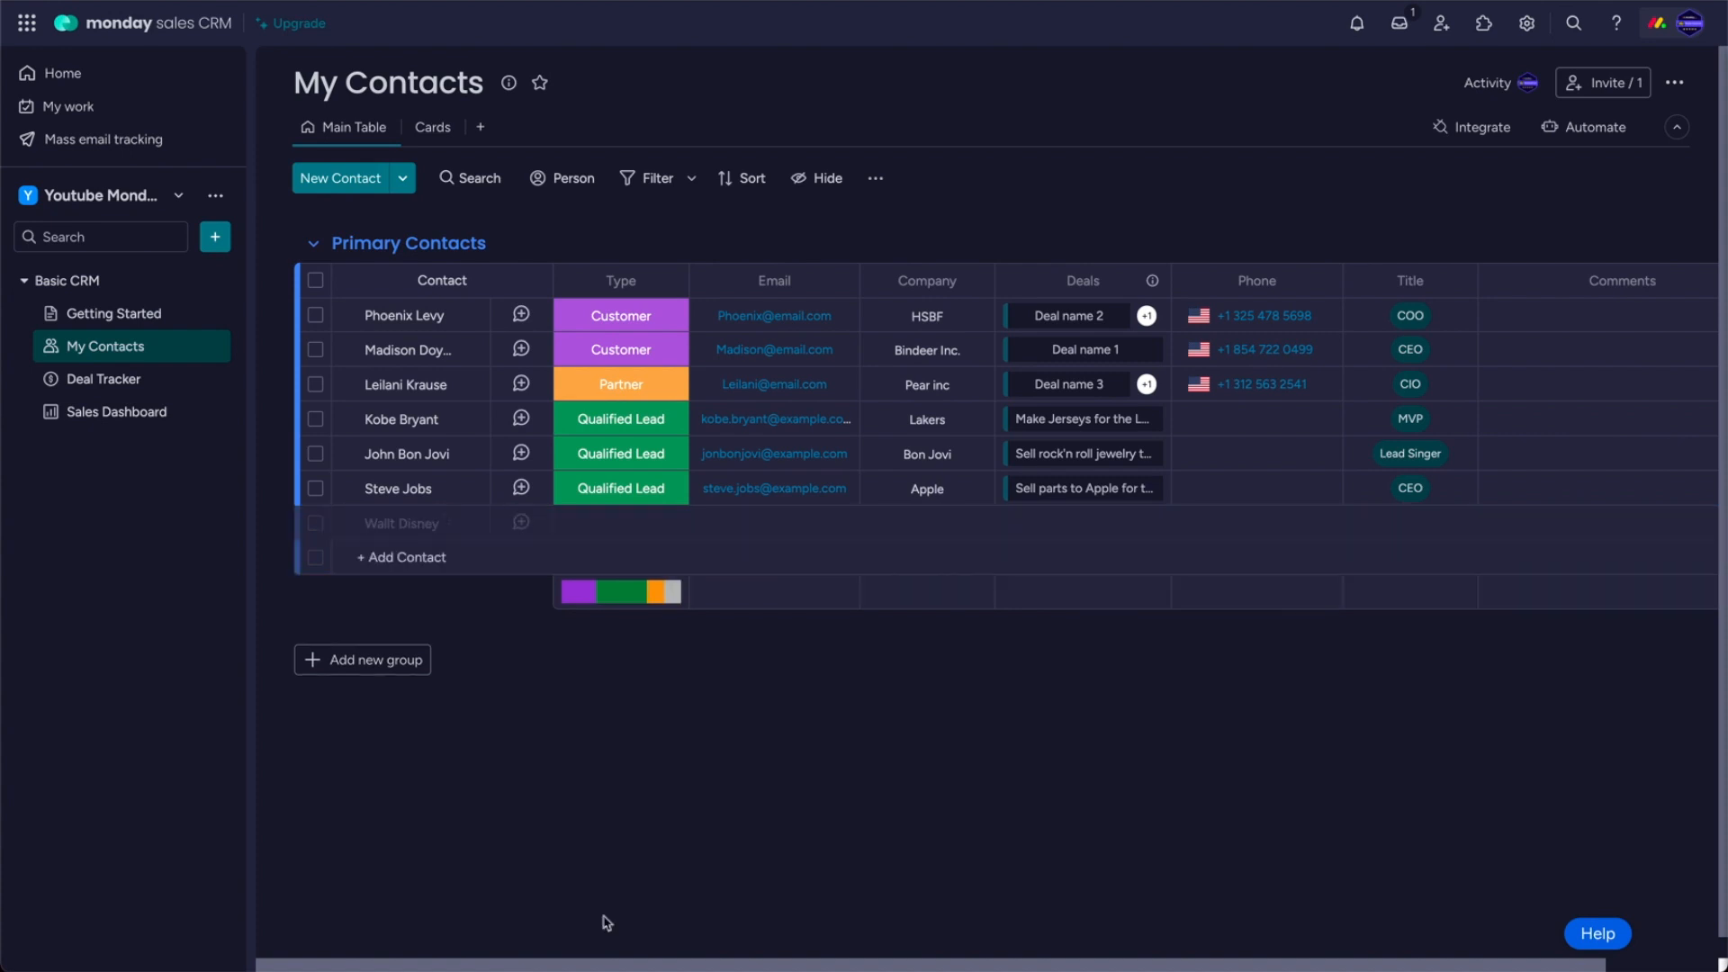
Link the deal "Manufacture Mickey Mouse hats for Disney World" to the Wallt Disney contact.
{"action": "left_click", "coordinate": [1075, 525]}
{"action": "scroll", "coordinate": [1114, 432], "scroll_direction": "down", "scroll_amount": 3}
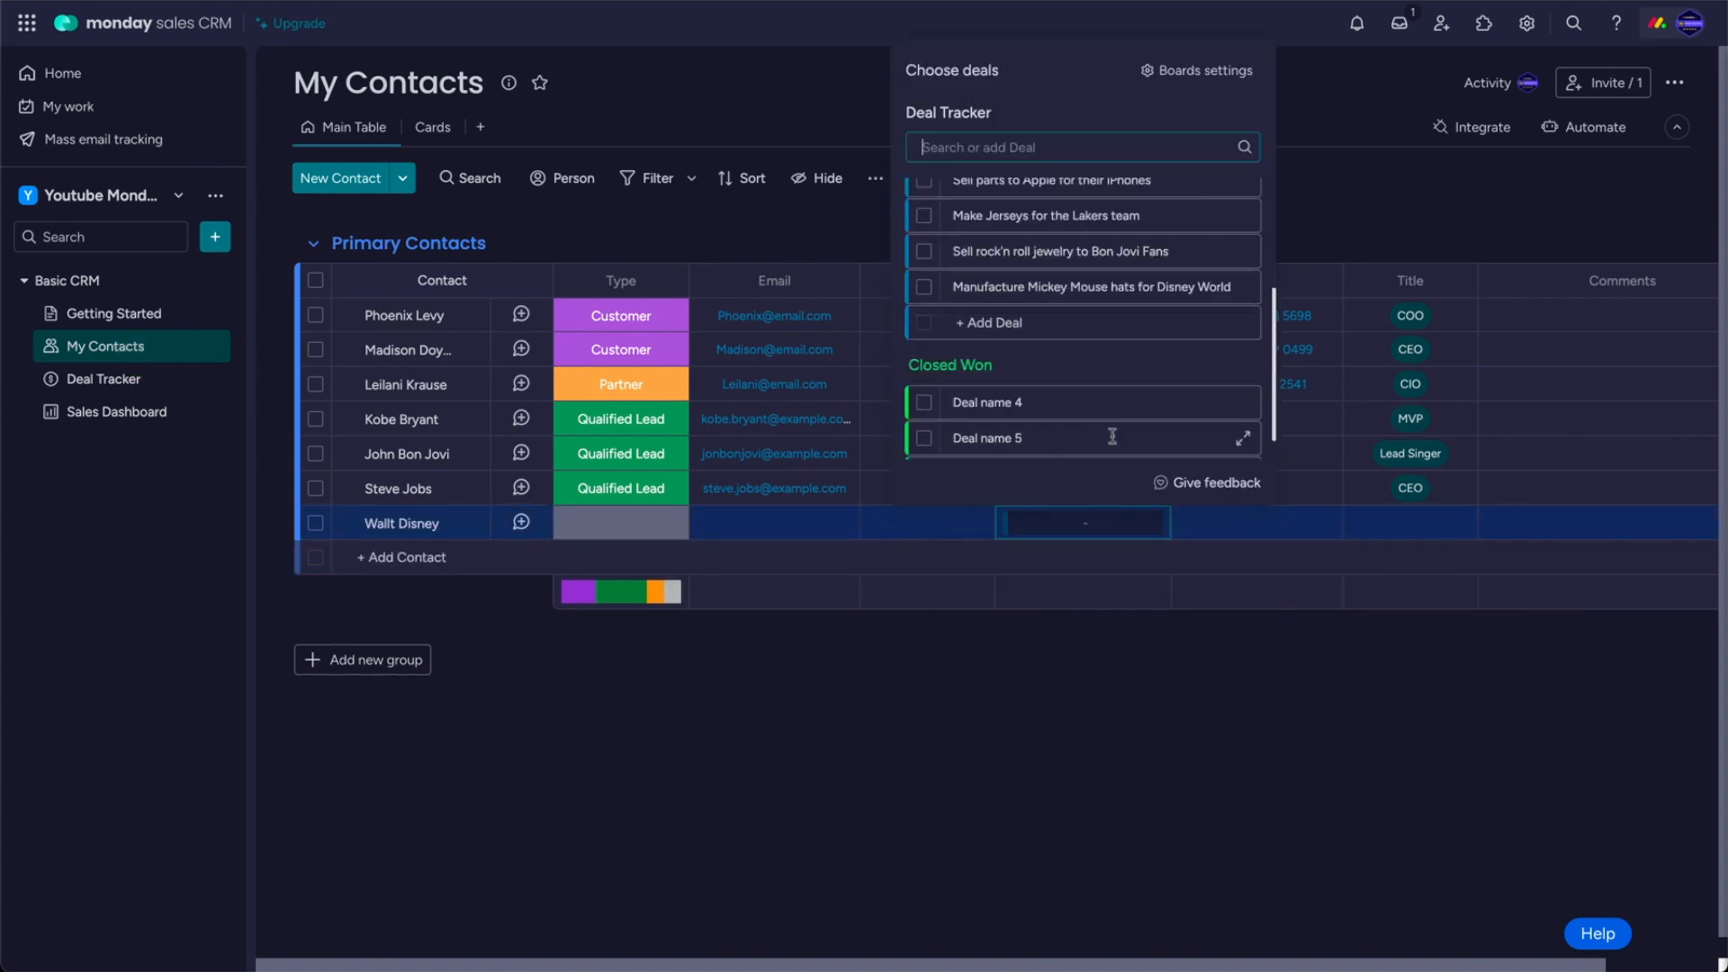
{"action": "left_click", "coordinate": [928, 260]}
{"action": "left_click", "coordinate": [1214, 612]}
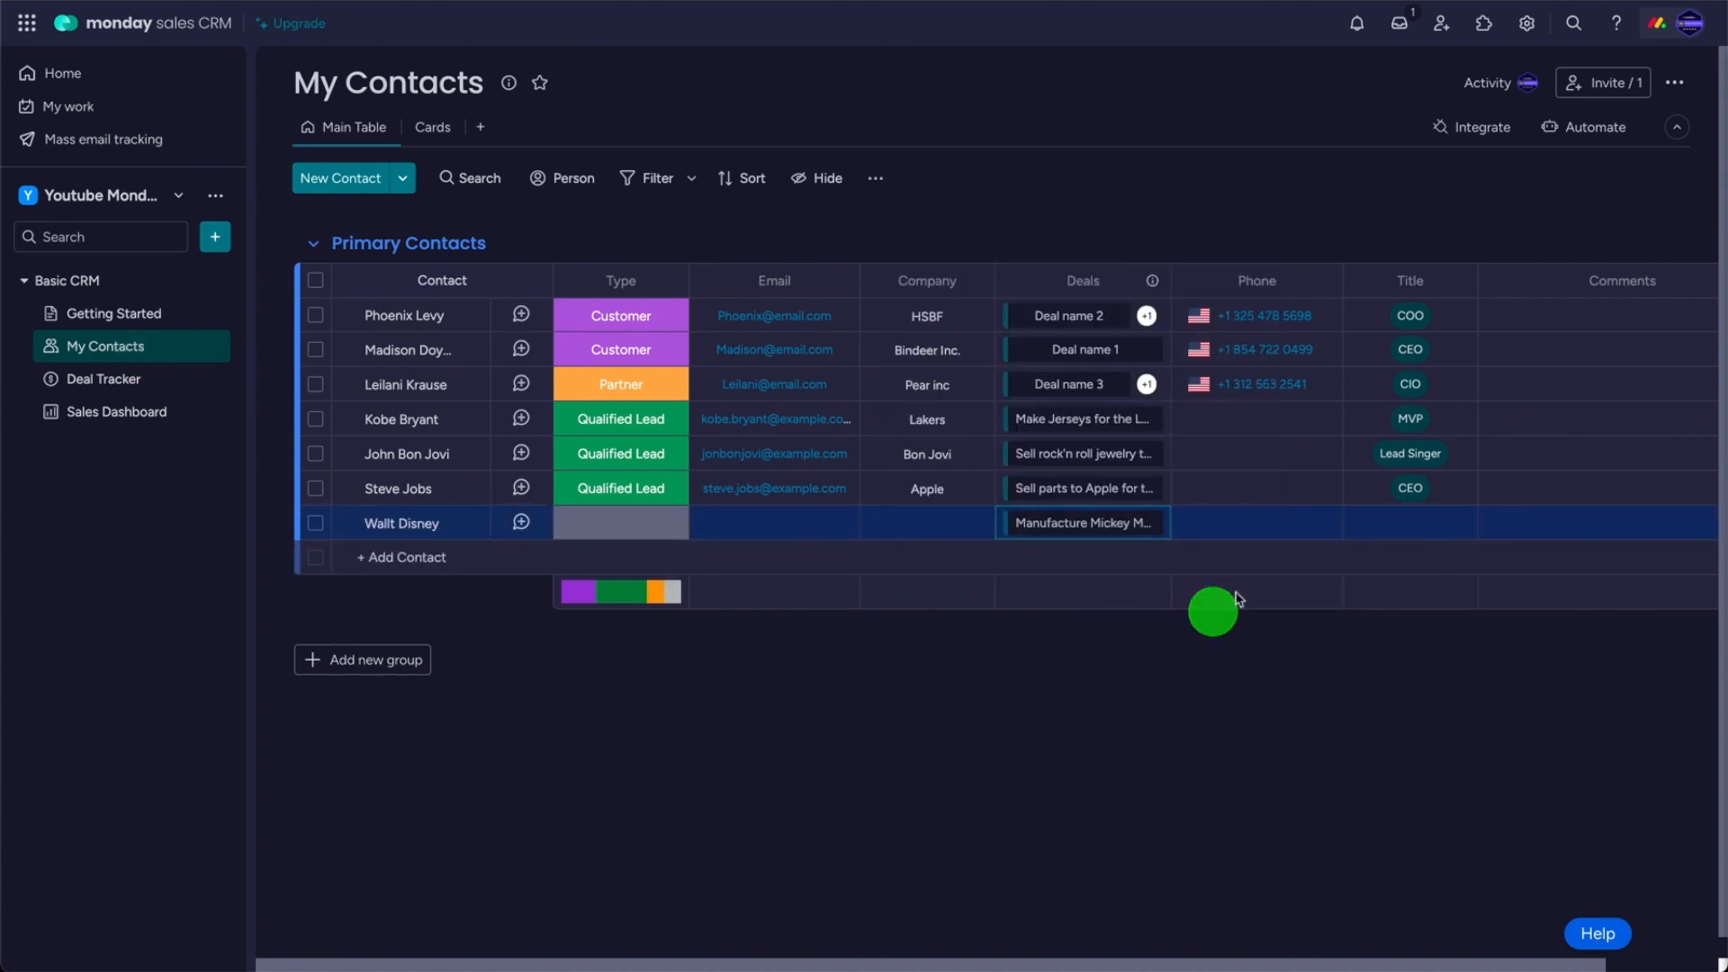
Set the Wallt Disney contact's company to Disney and title to CEO, and fill in its email address.
{"action": "left_click", "coordinate": [940, 527]}
{"action": "type", "text": "Disney"}
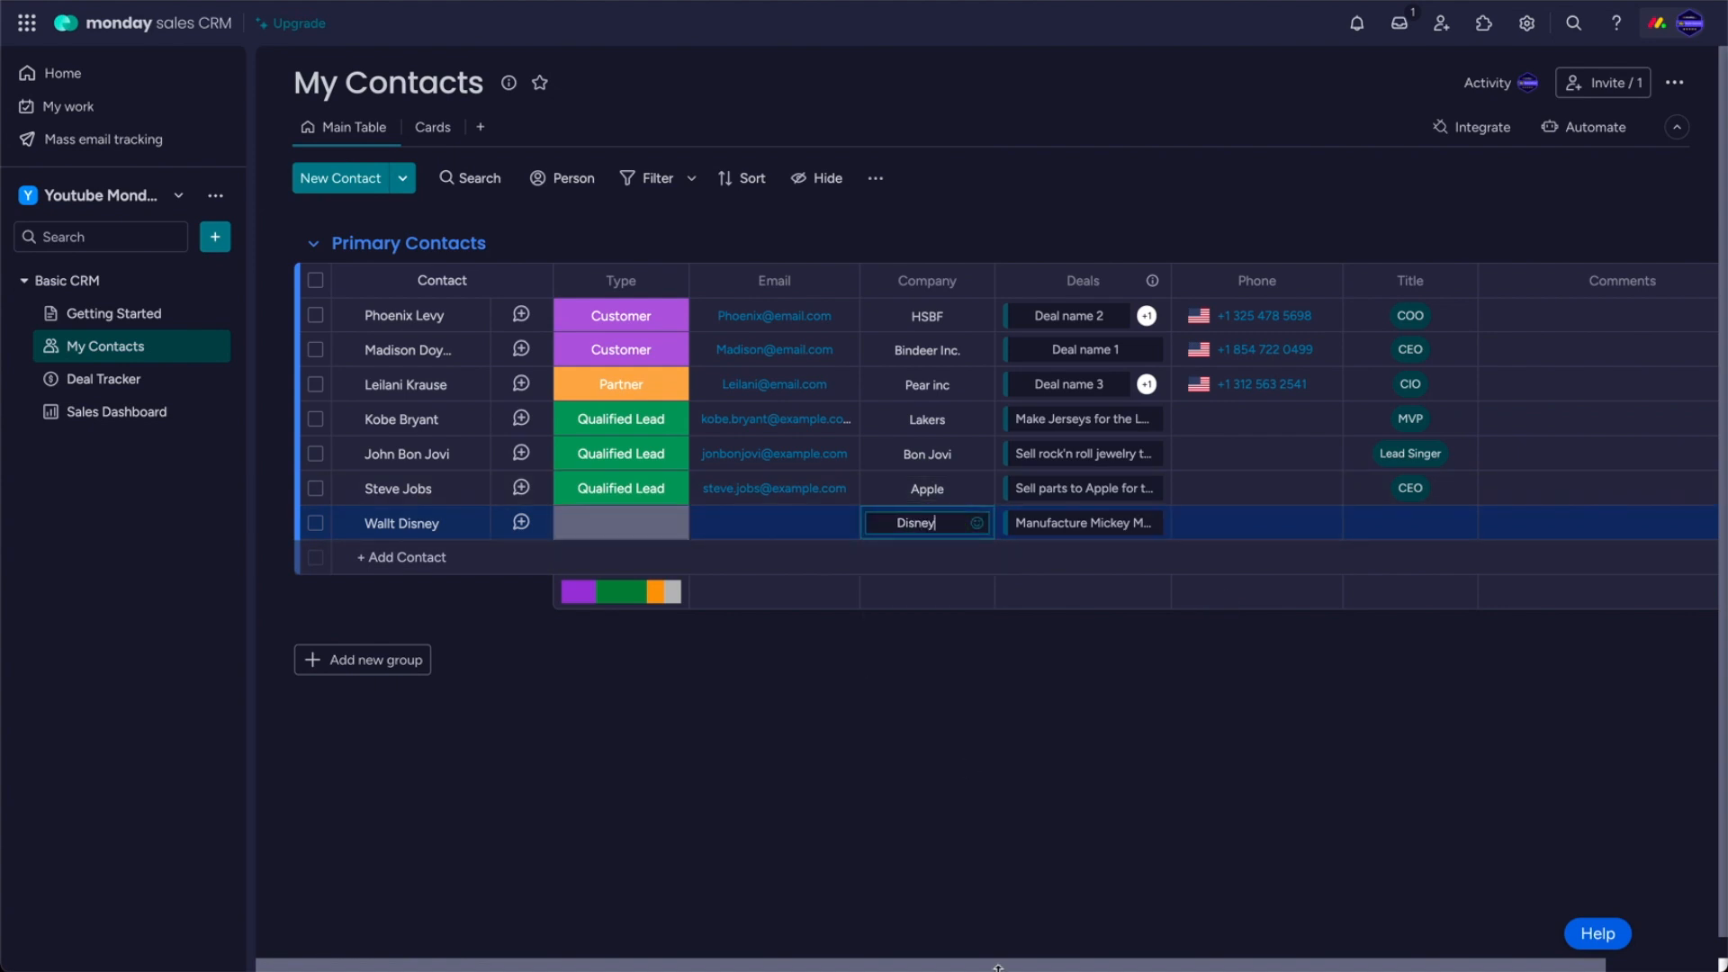
{"action": "left_click", "coordinate": [790, 522]}
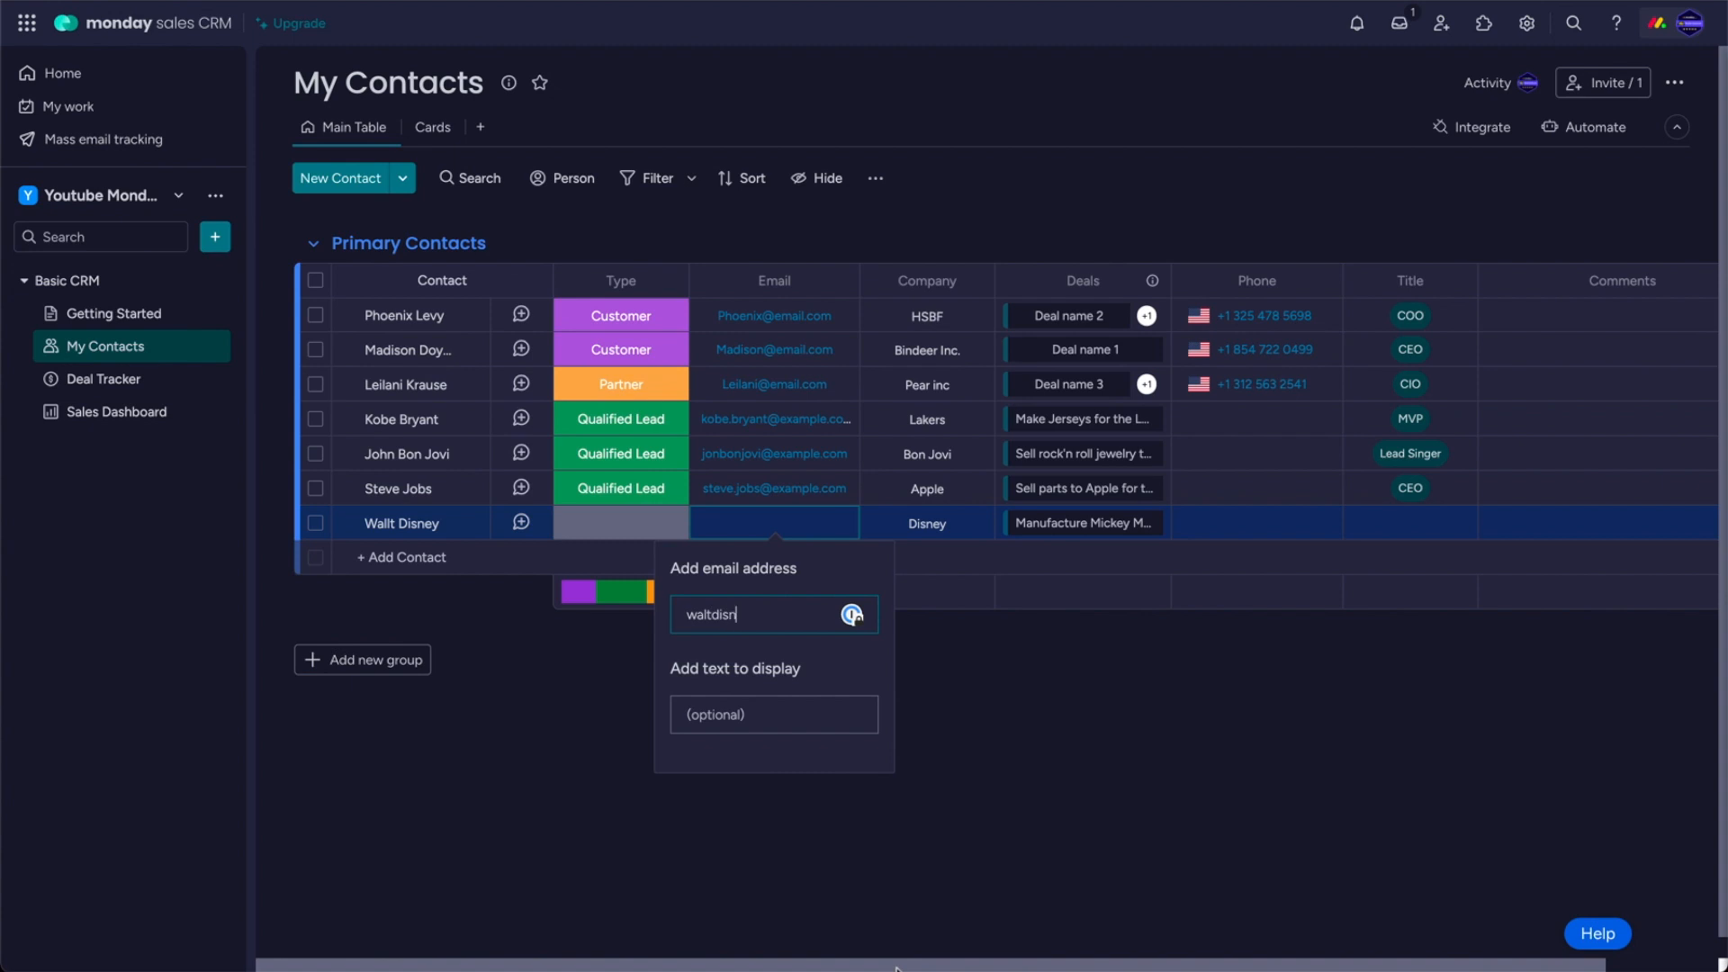
{"action": "type", "text": "waltdisney@example.com"}
{"action": "key", "text": "Return"}
{"action": "left_click", "coordinate": [1420, 525]}
{"action": "left_click", "coordinate": [1369, 621]}
{"action": "left_click", "coordinate": [1132, 666]}
Open the contact linked to the Mickey Mouse hats deal in the Deal Tracker and replace its email address.
{"action": "left_click", "coordinate": [139, 379]}
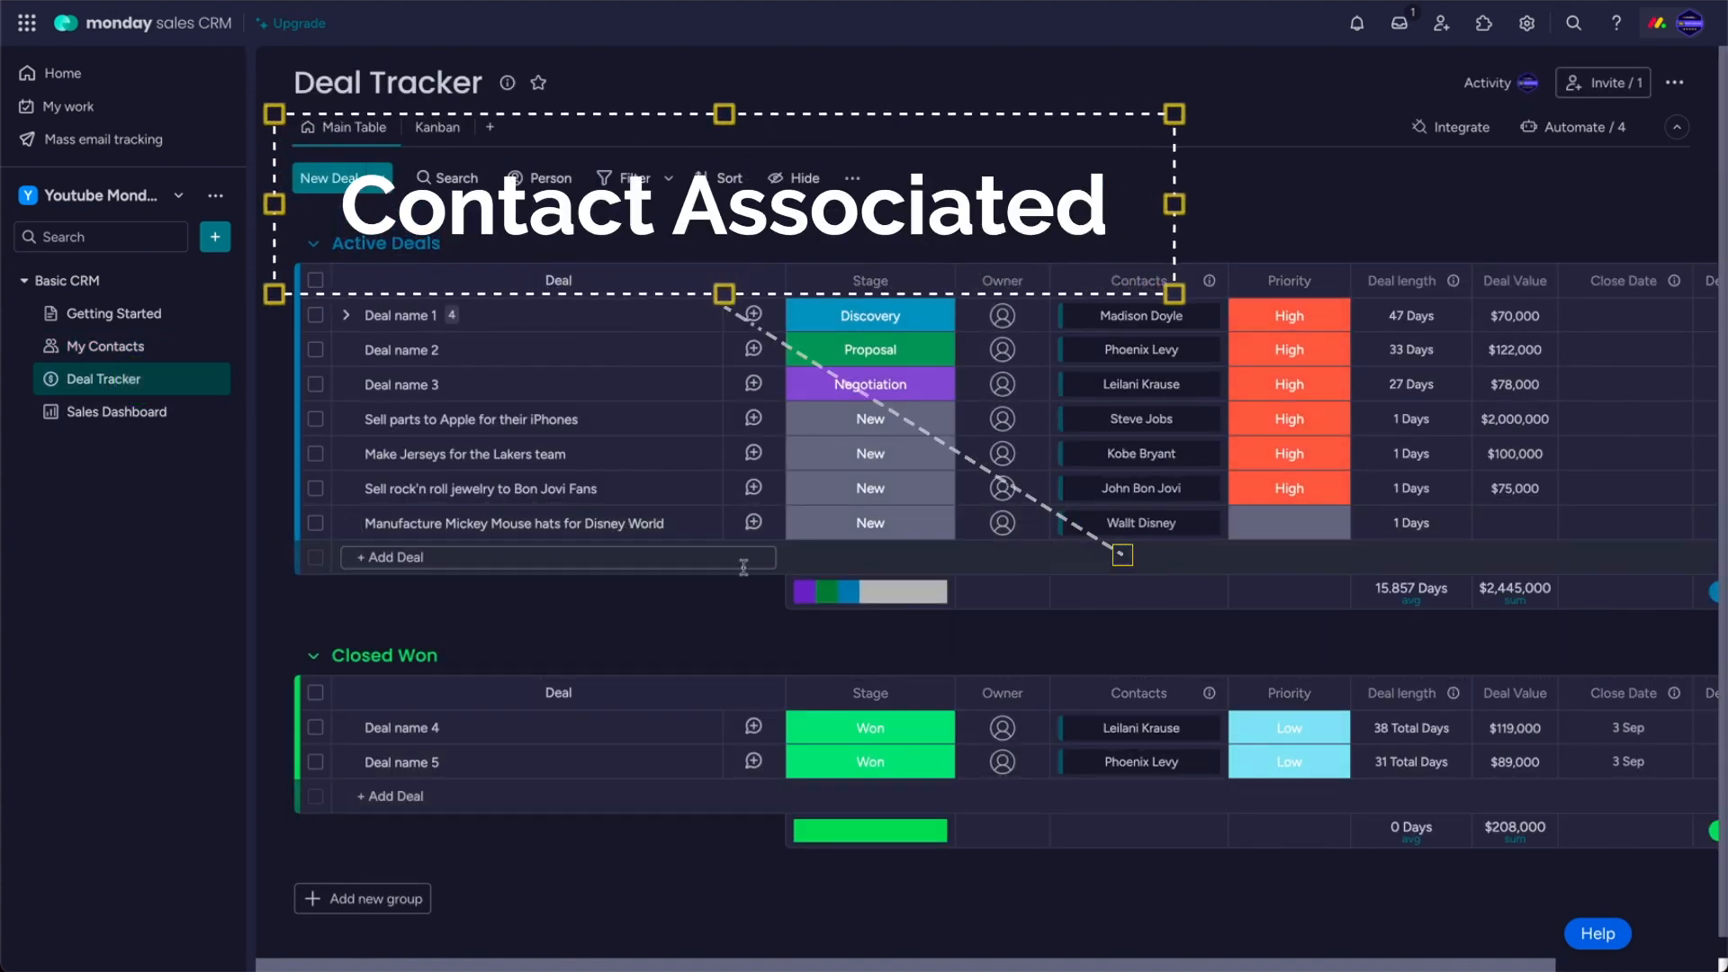
{"action": "left_click", "coordinate": [1080, 523]}
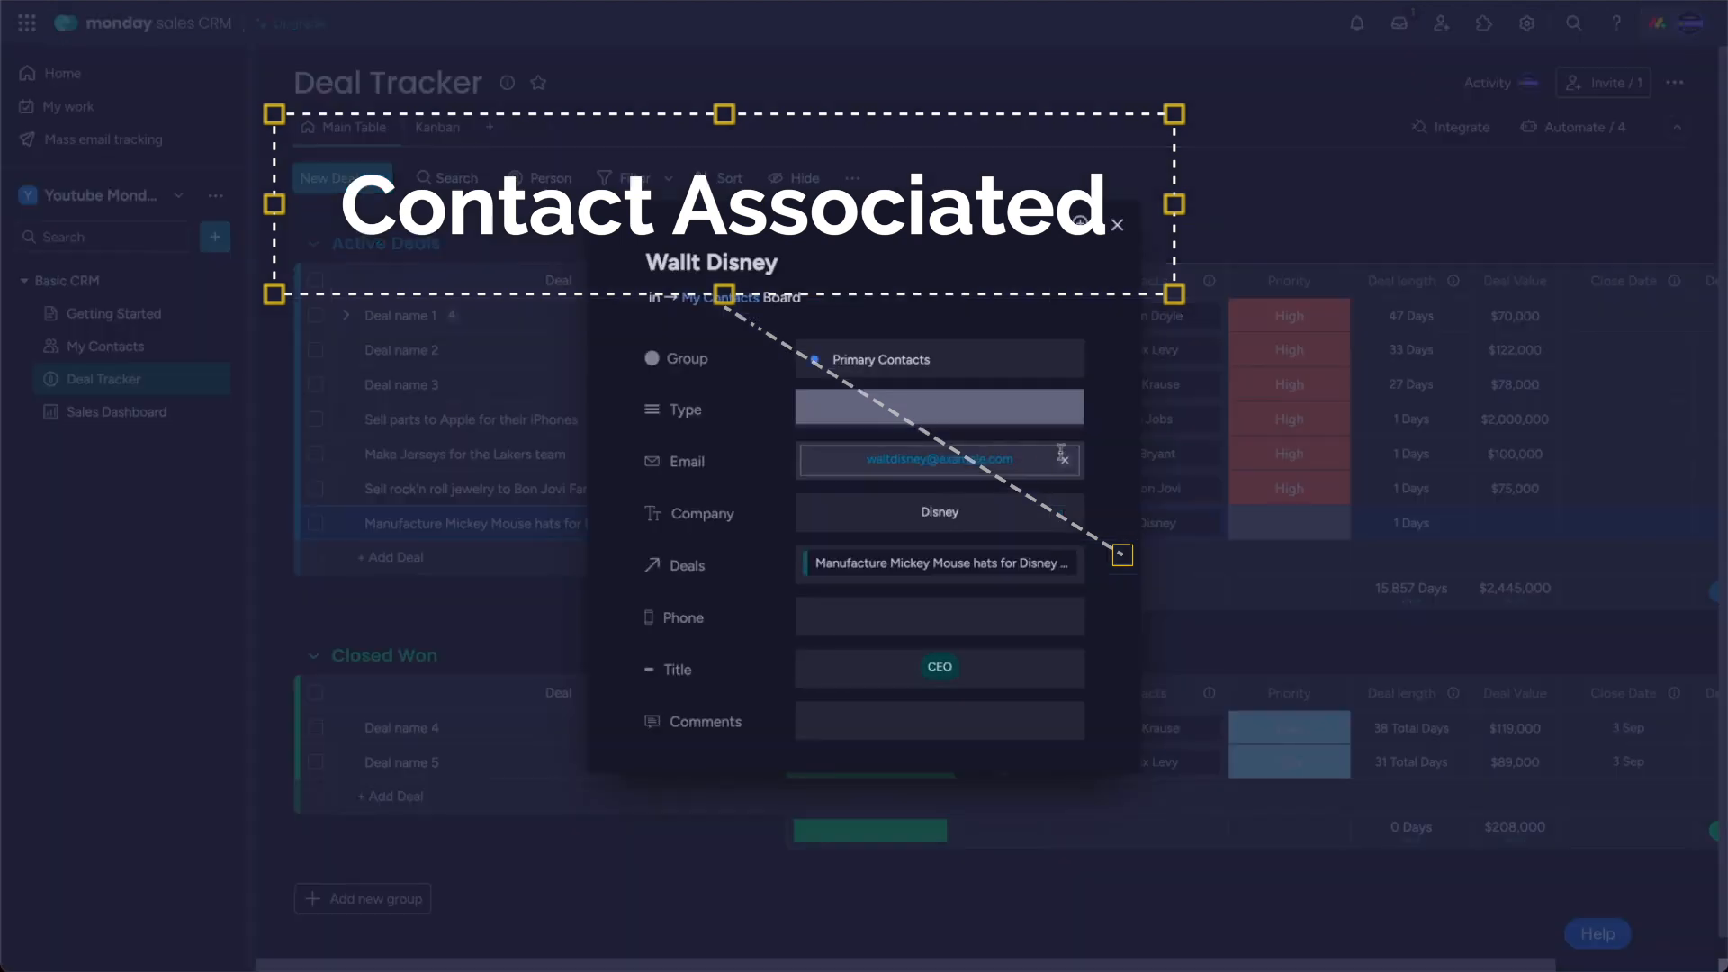
{"action": "left_click", "coordinate": [1063, 462]}
{"action": "left_click", "coordinate": [933, 457]}
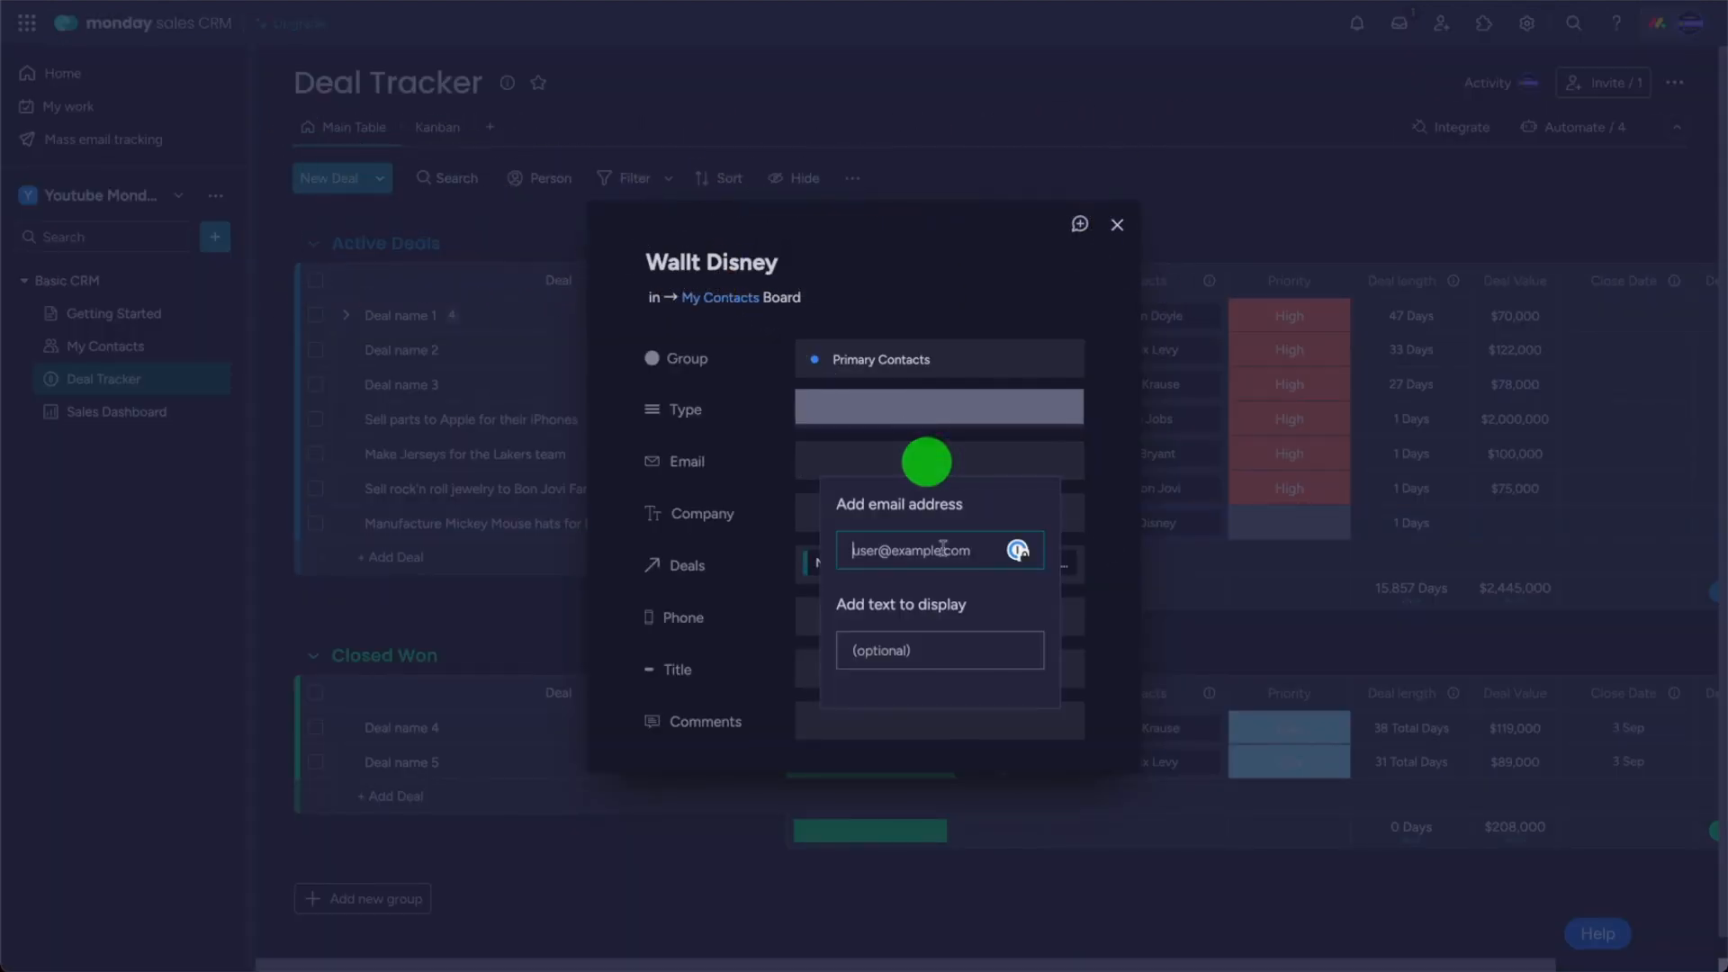
{"action": "mouse_move", "coordinate": [1051, 970]}
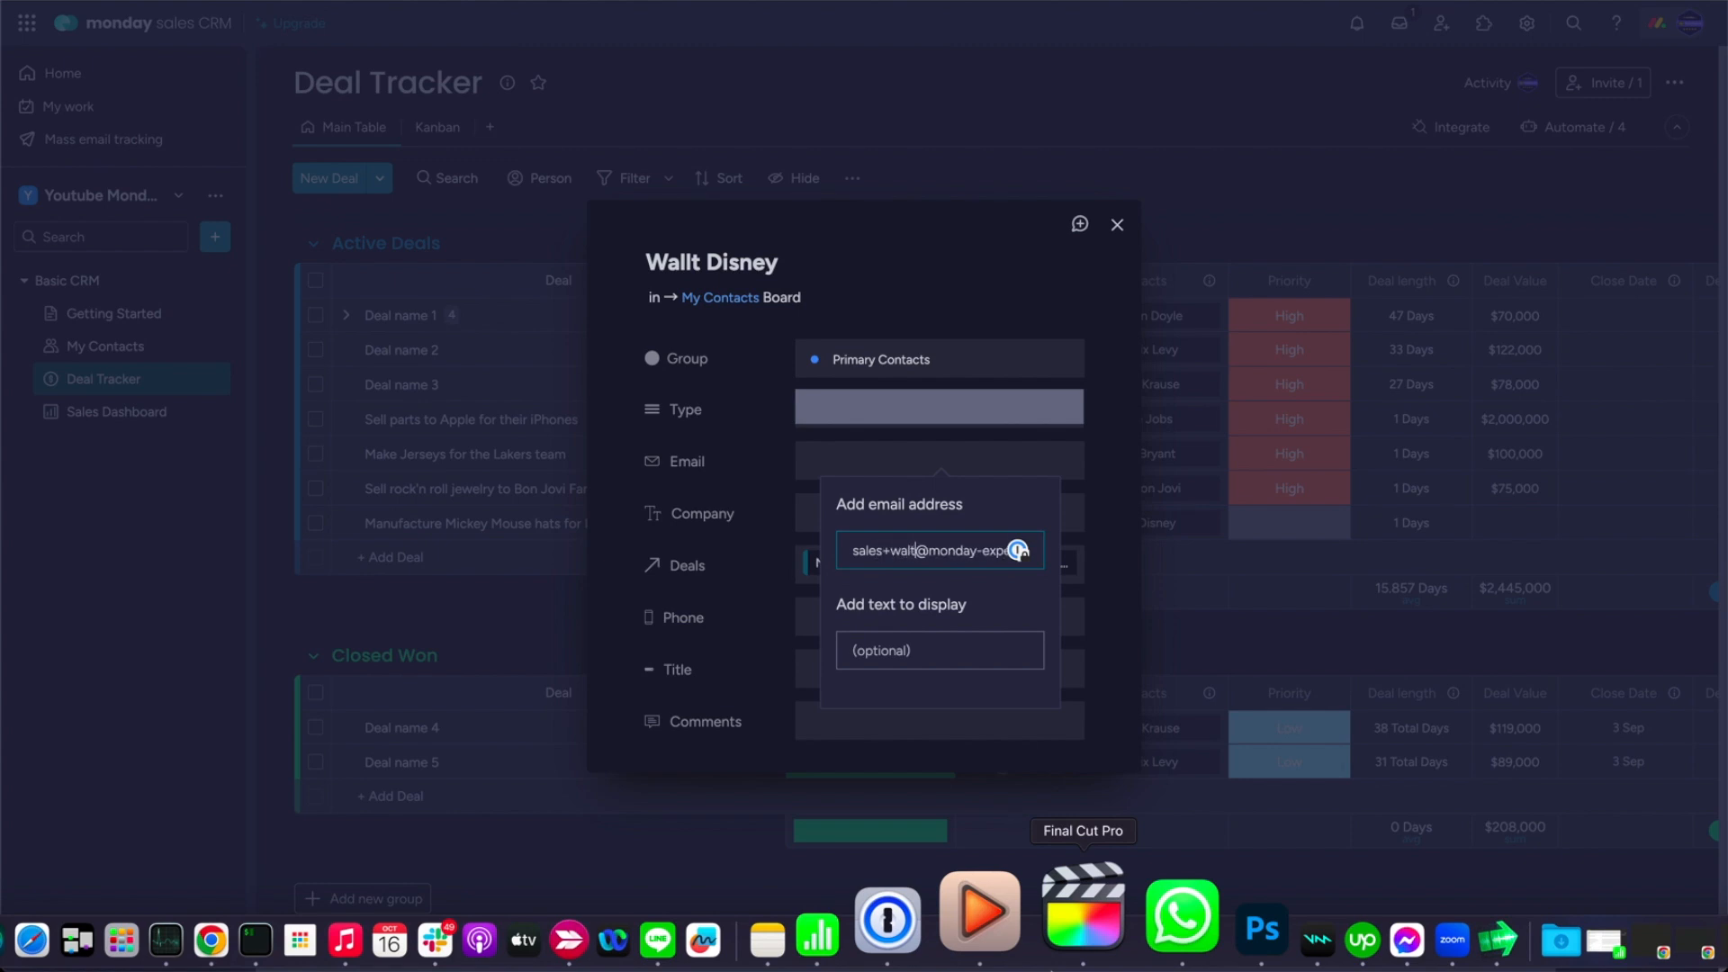
{"action": "key", "text": "Return"}
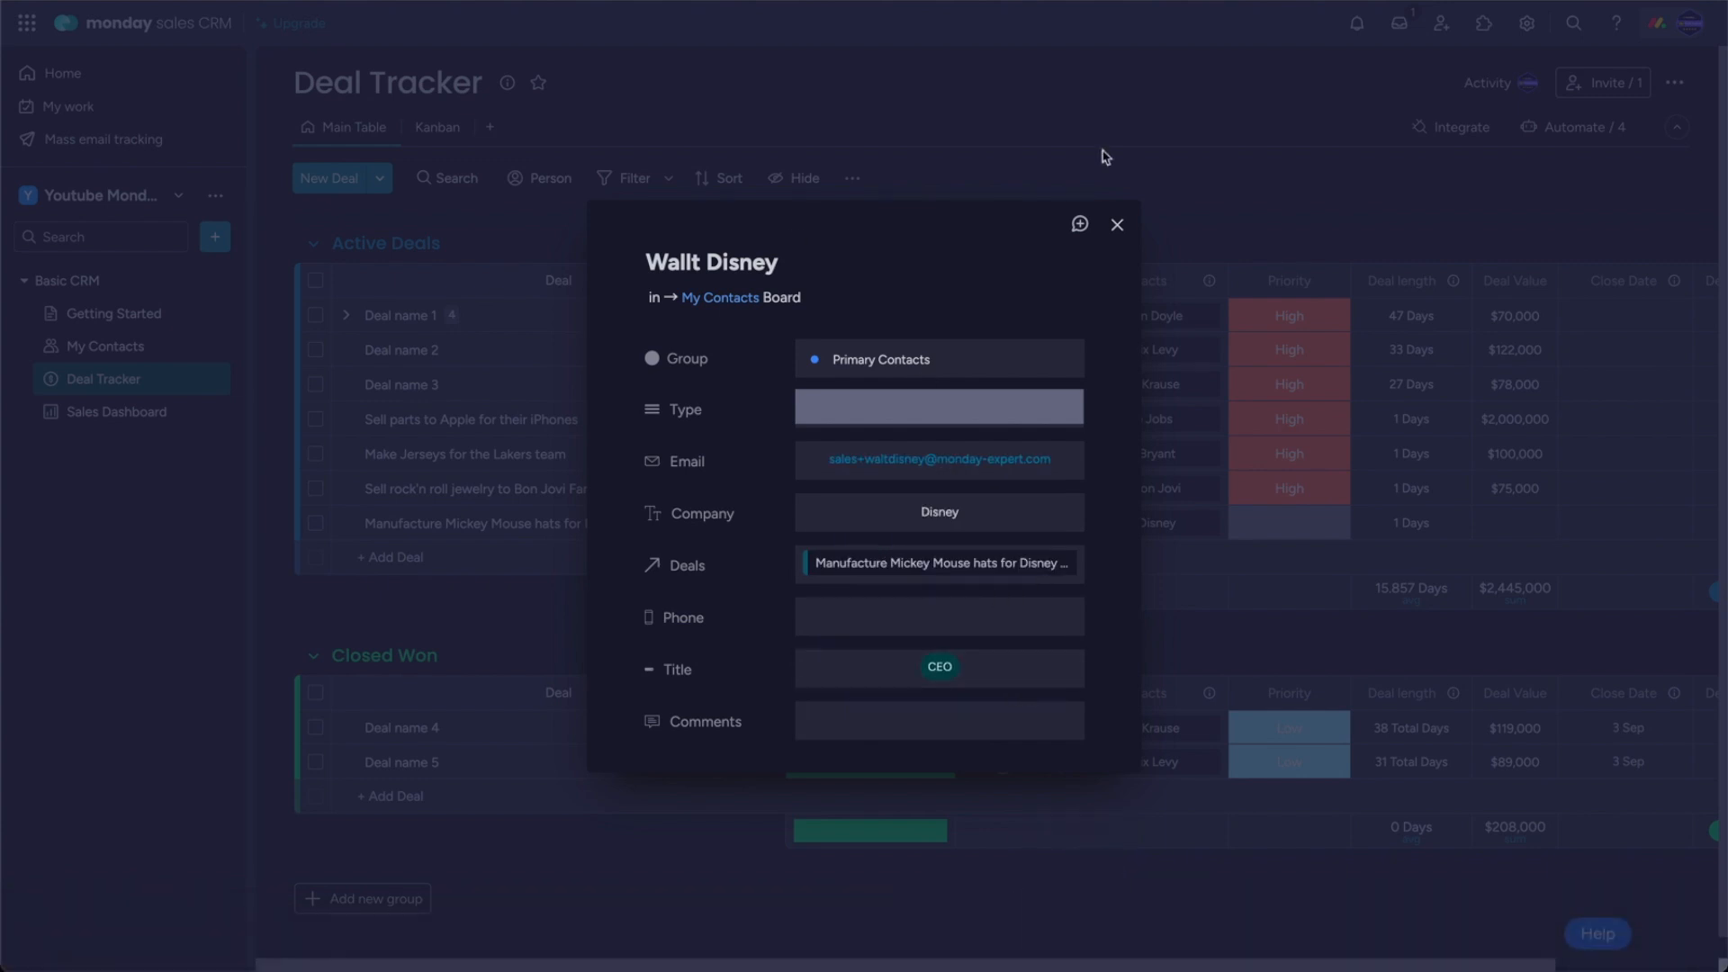
{"action": "left_click", "coordinate": [1117, 225]}
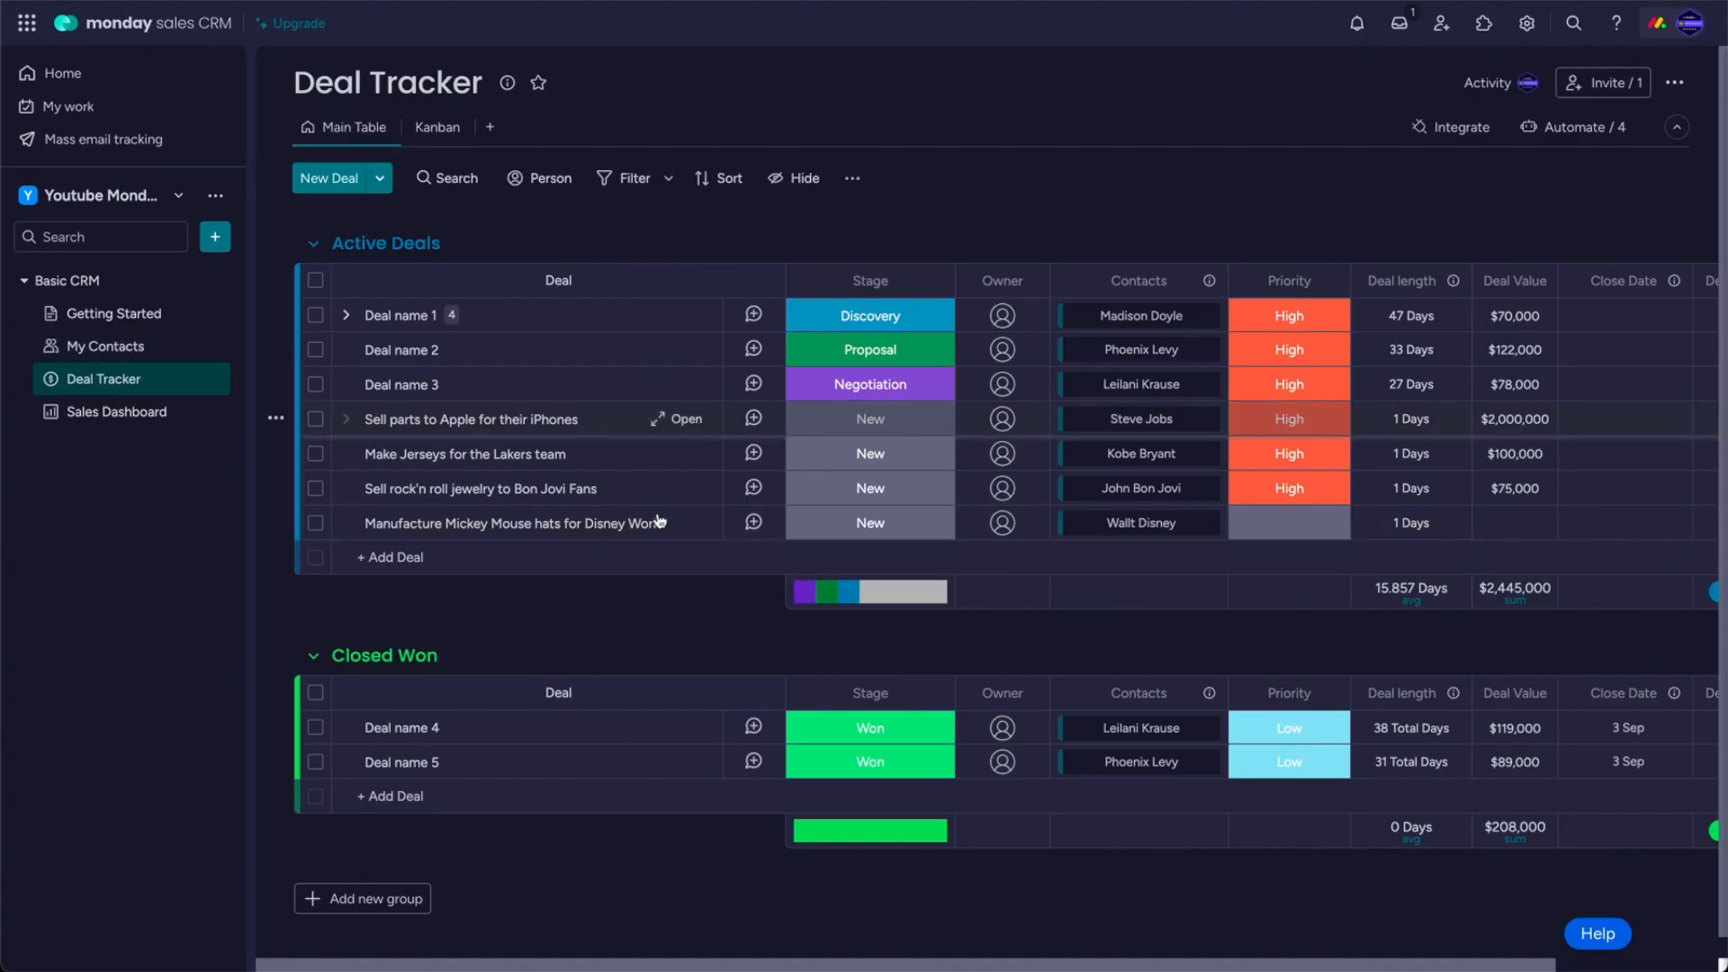
Open the Mickey Mouse hats deal and start a new email addressed to the suggested contact.
{"action": "left_click", "coordinate": [689, 525]}
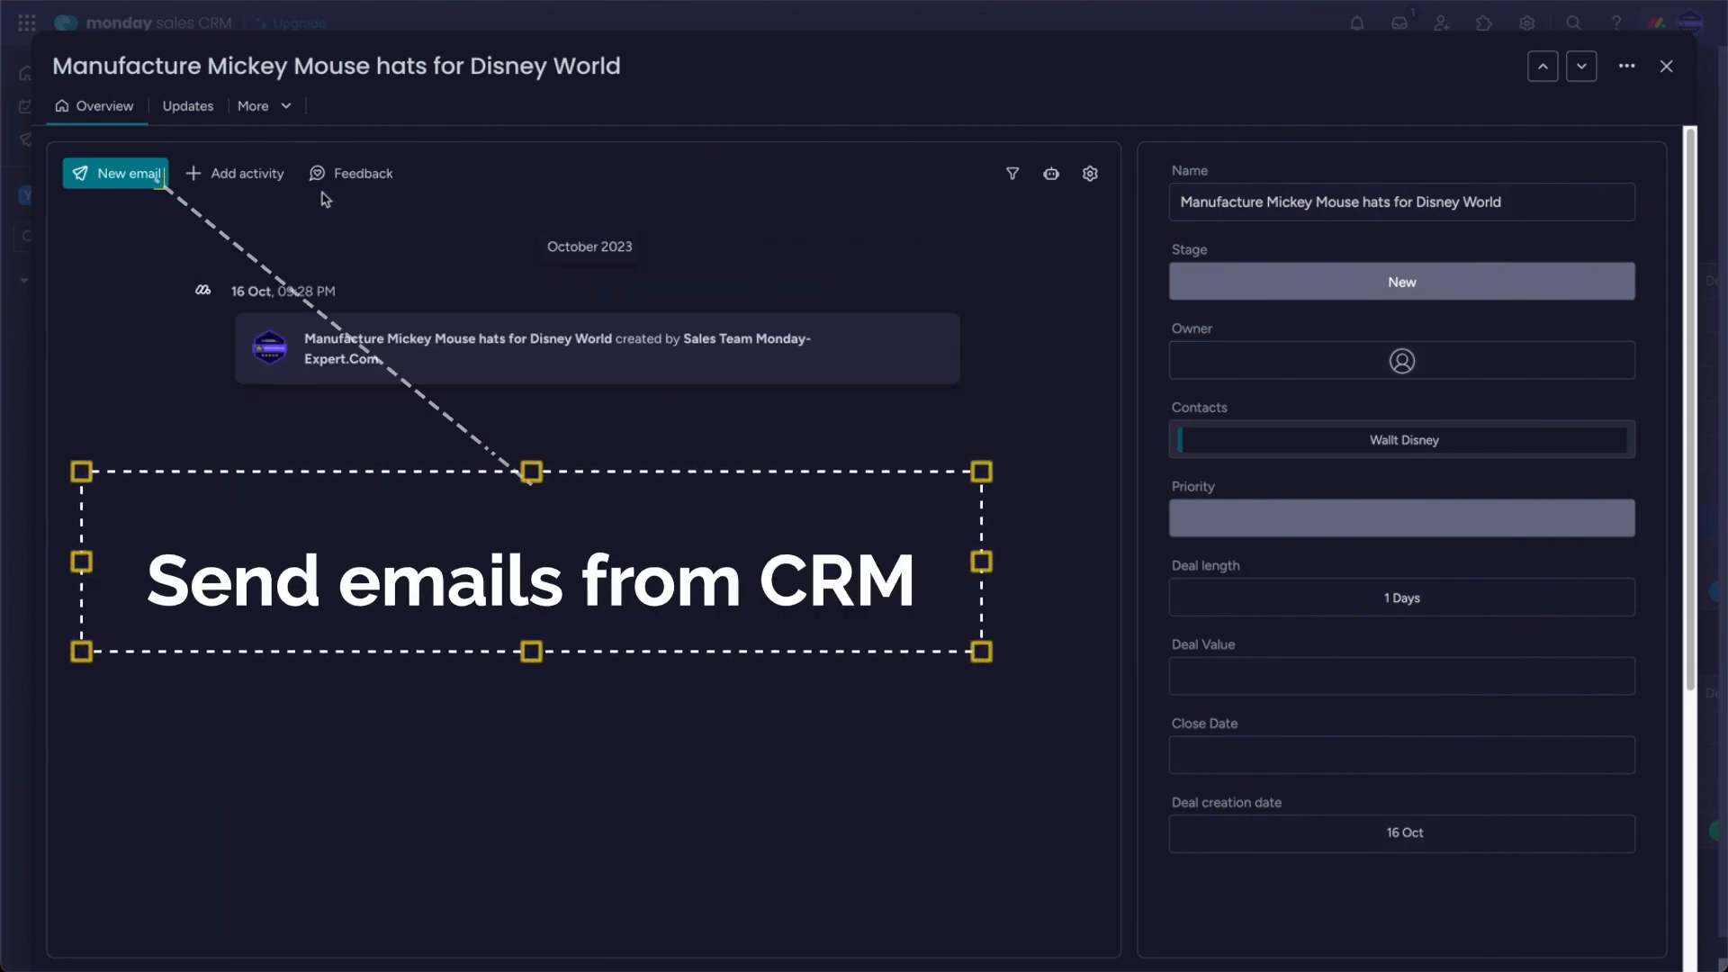
{"action": "left_click", "coordinate": [117, 173]}
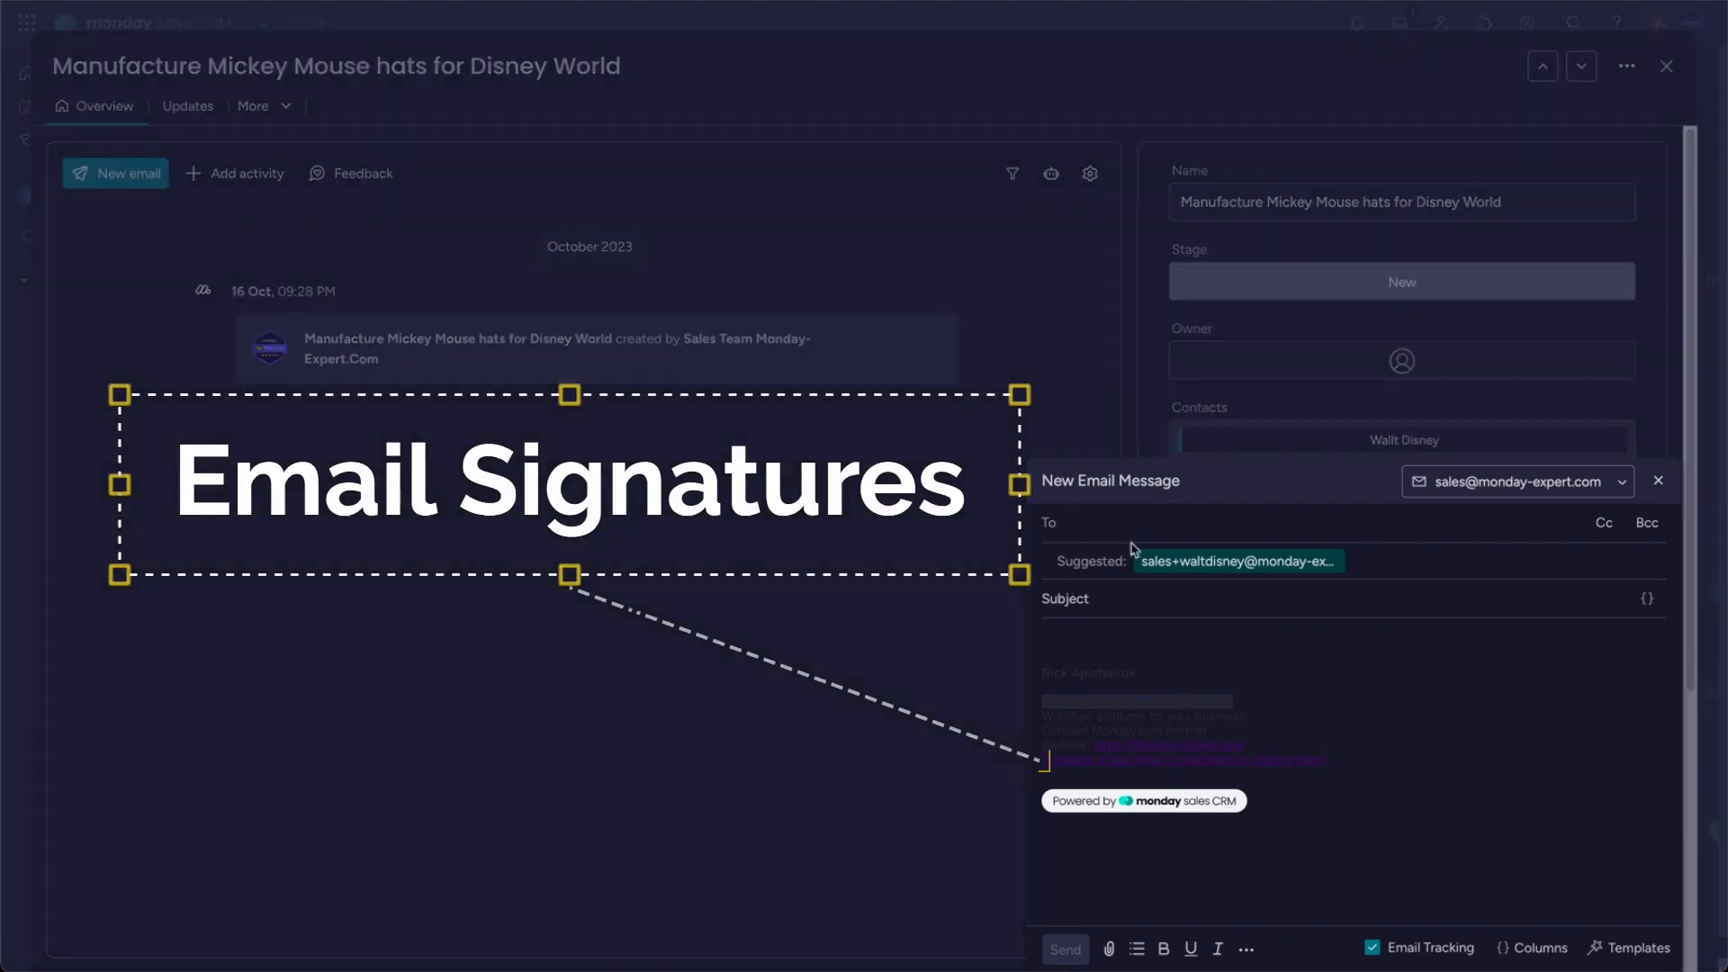
{"action": "left_click", "coordinate": [1285, 562]}
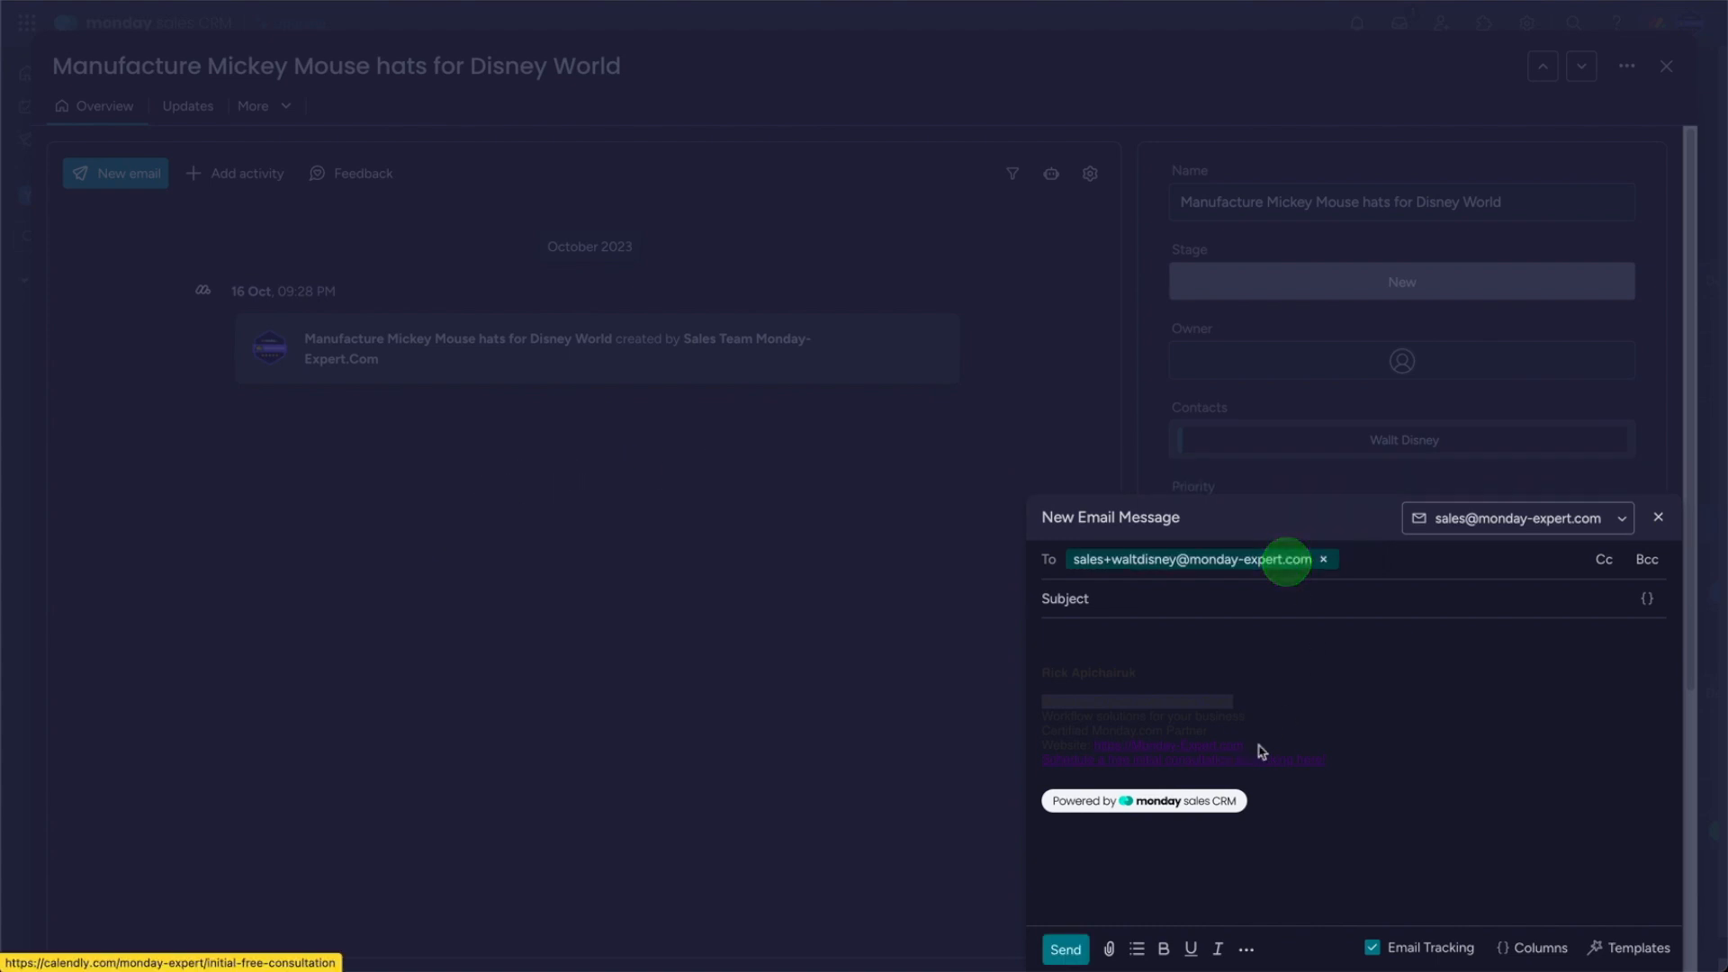
Enter the email subject "Hi Walt! About your order!" and the message "Do you want 1 or 2 million Mickey Mouse hats?".
{"action": "left_click", "coordinate": [1256, 605]}
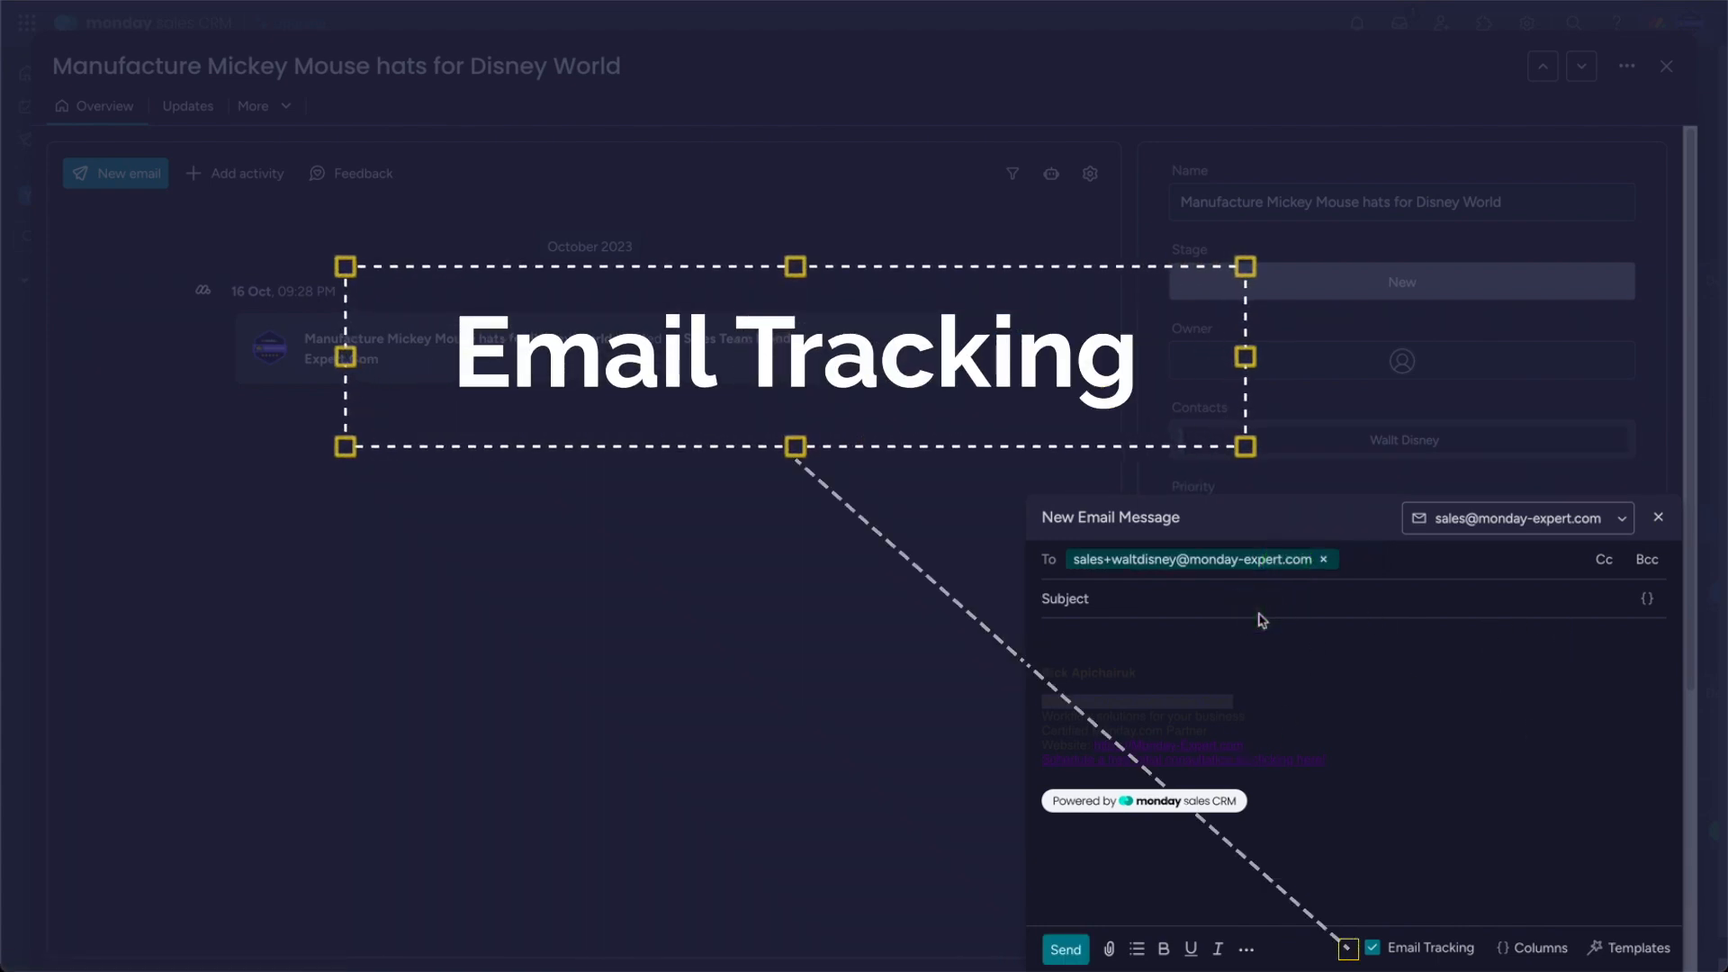
{"action": "type", "text": "Hi Walkt"}
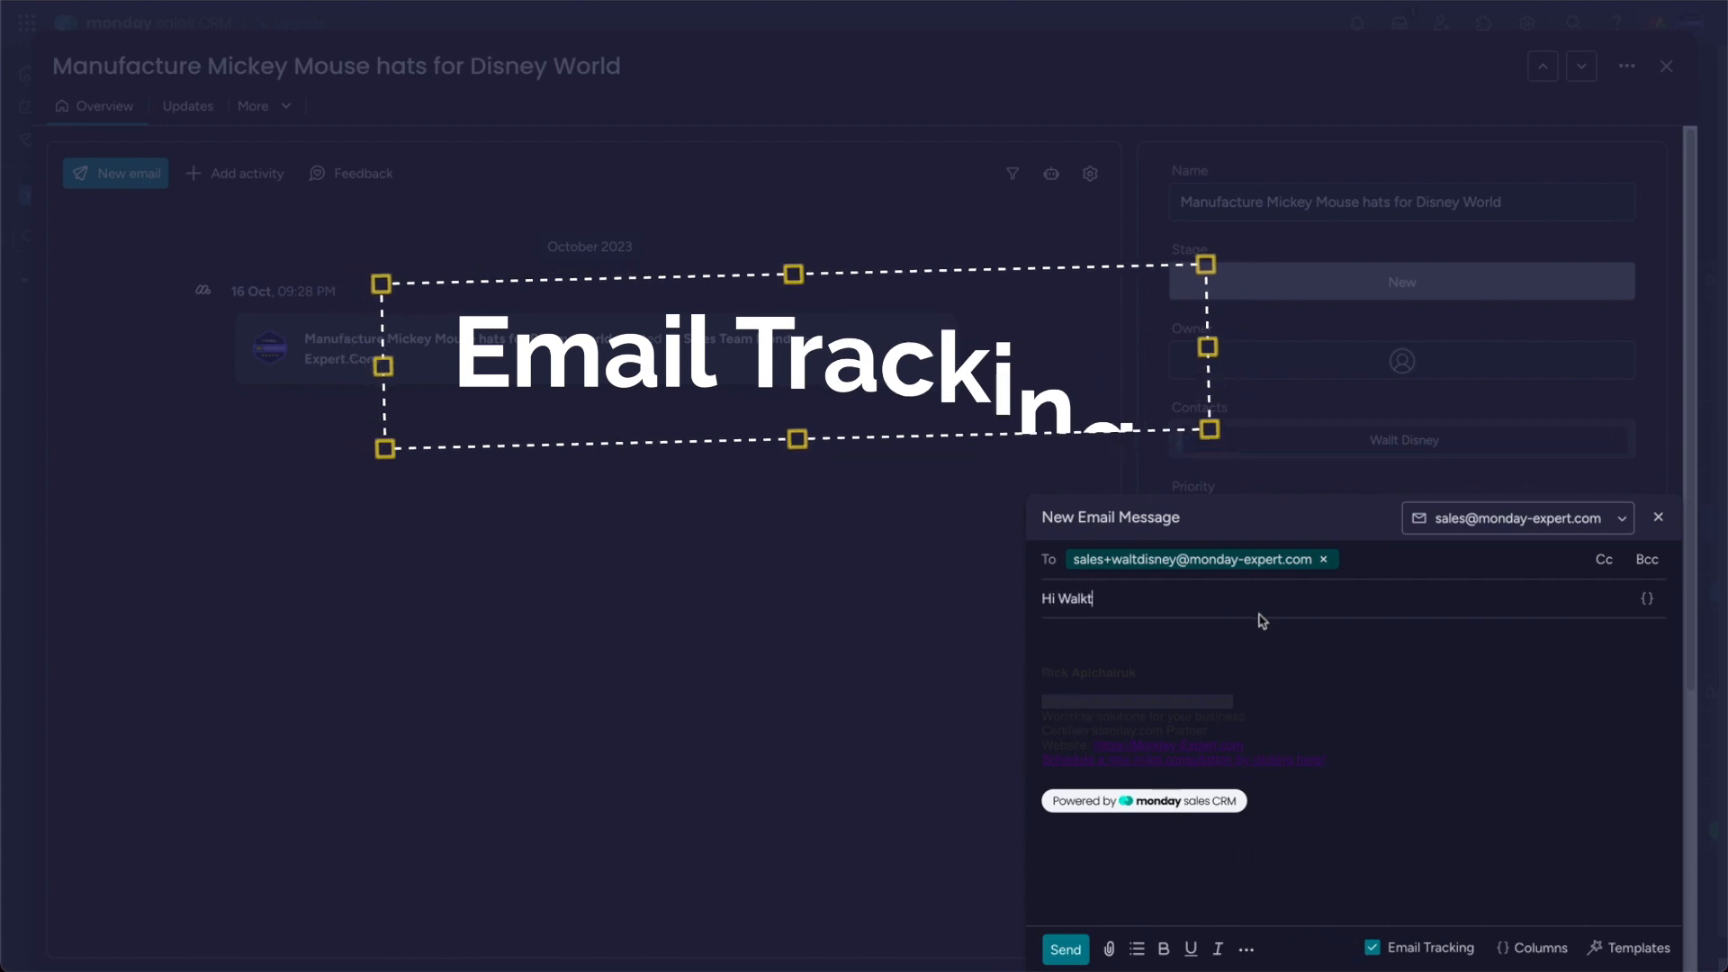
{"action": "type", "text": "! About your order!"}
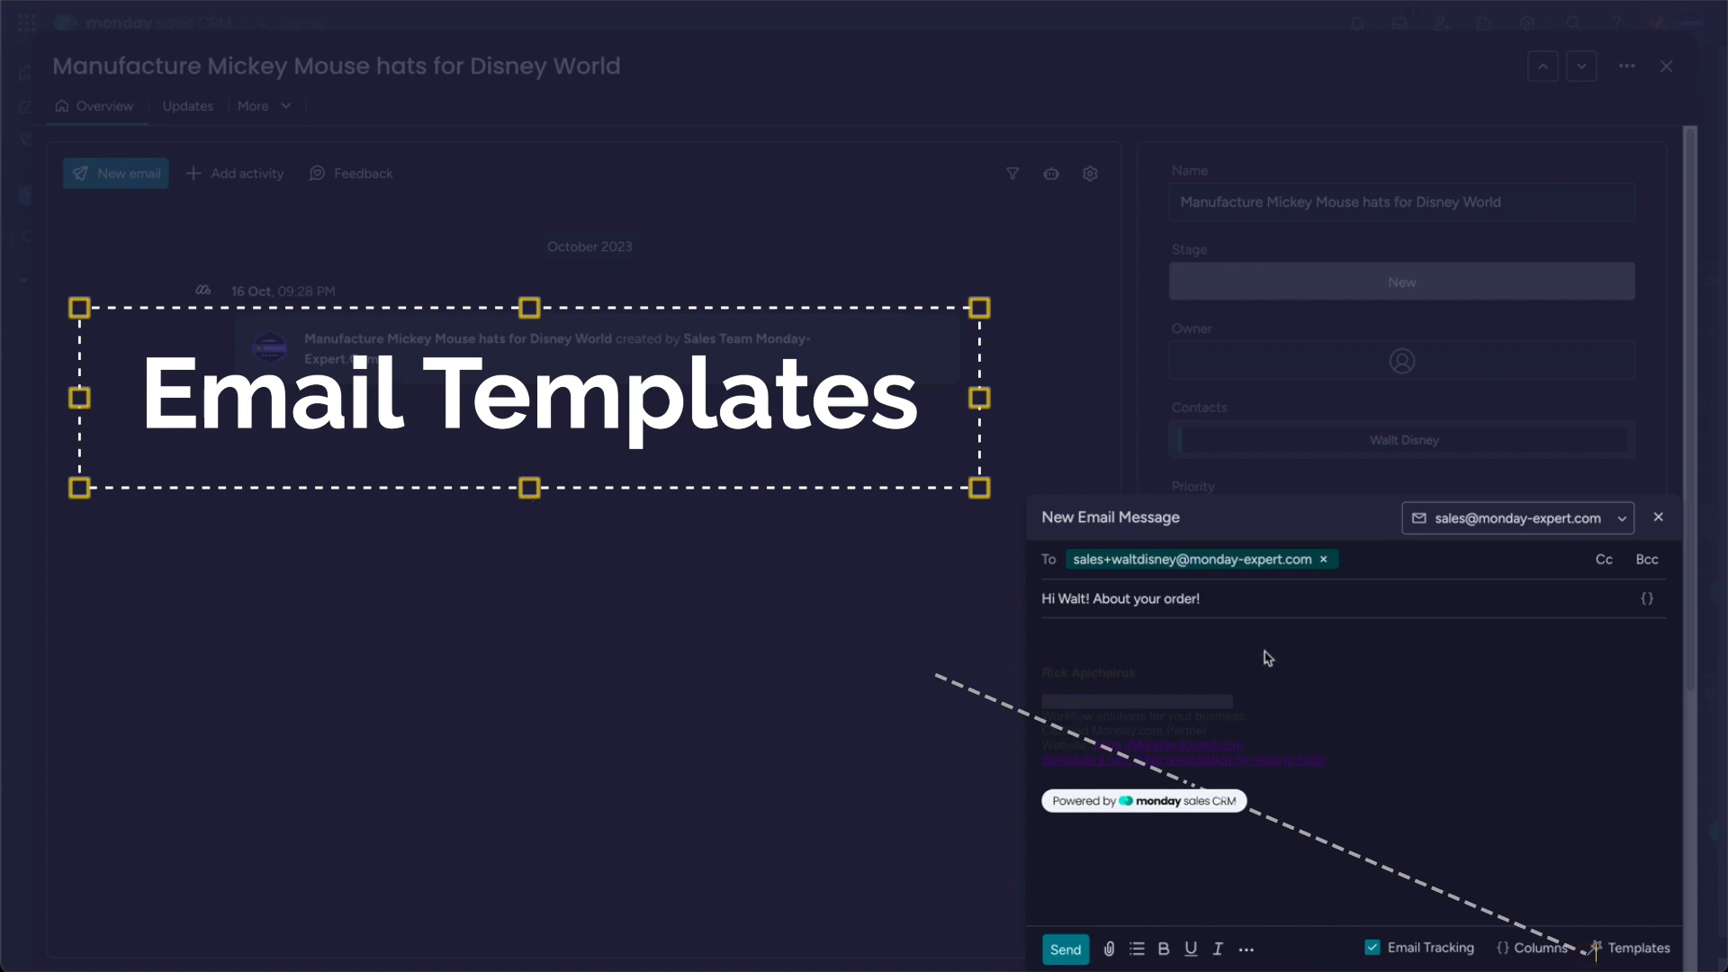
{"action": "left_click", "coordinate": [1246, 628]}
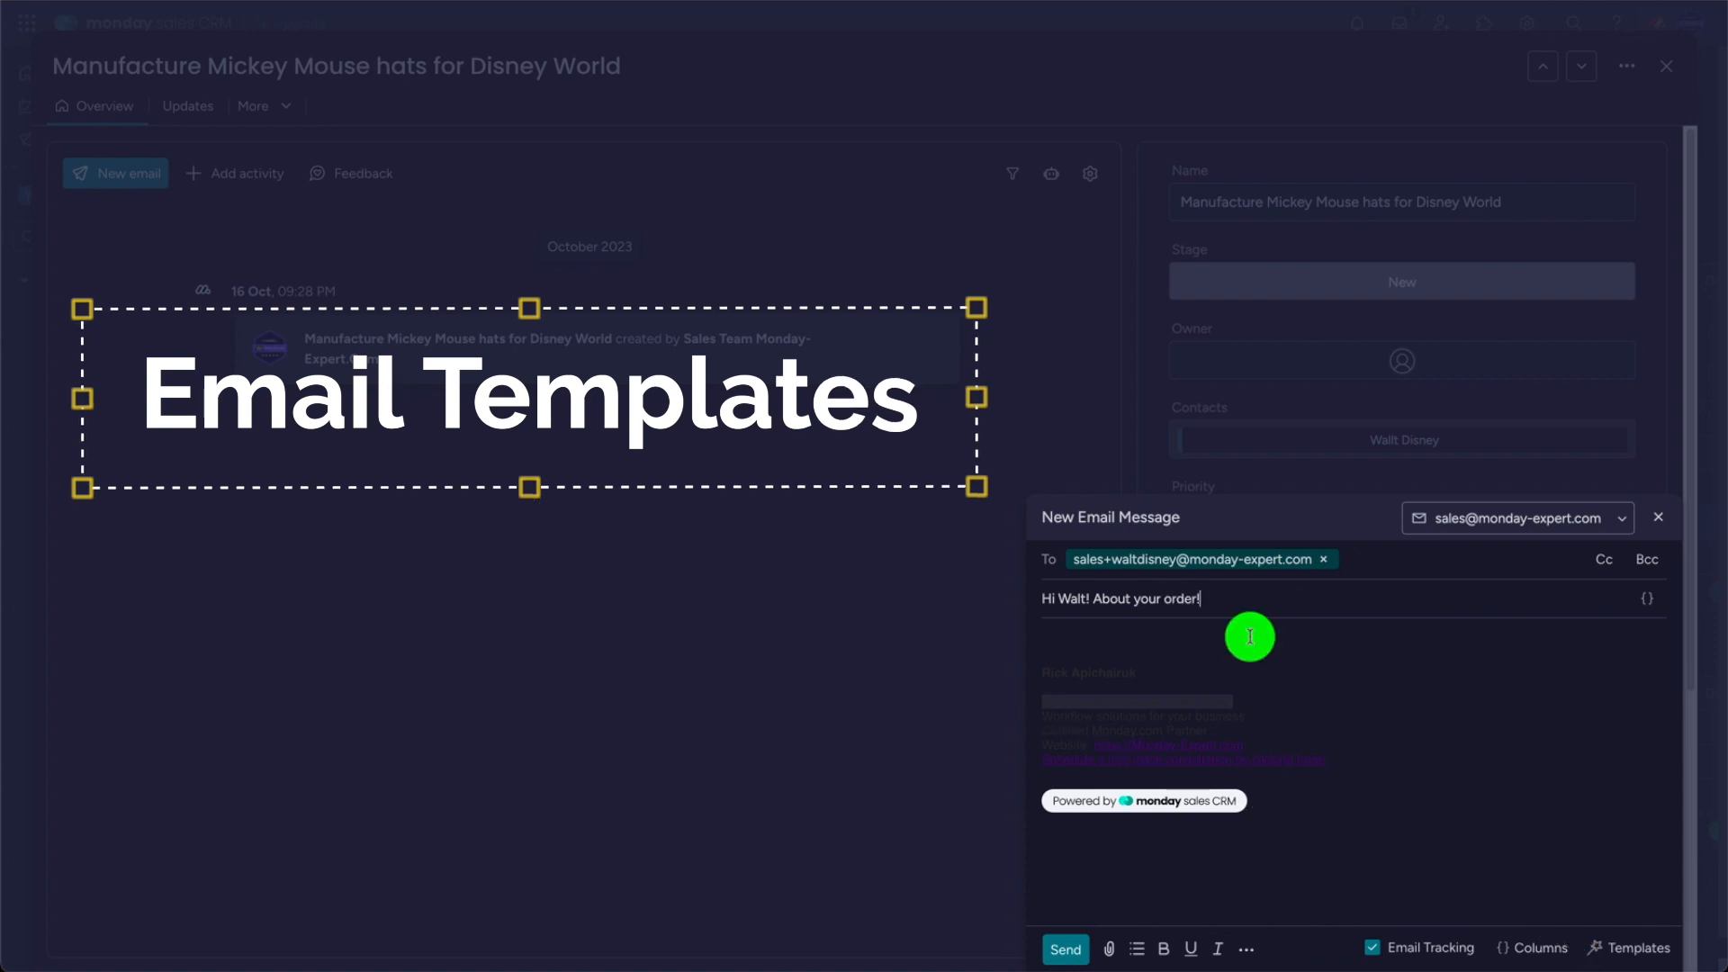
{"action": "type", "text": "Do"}
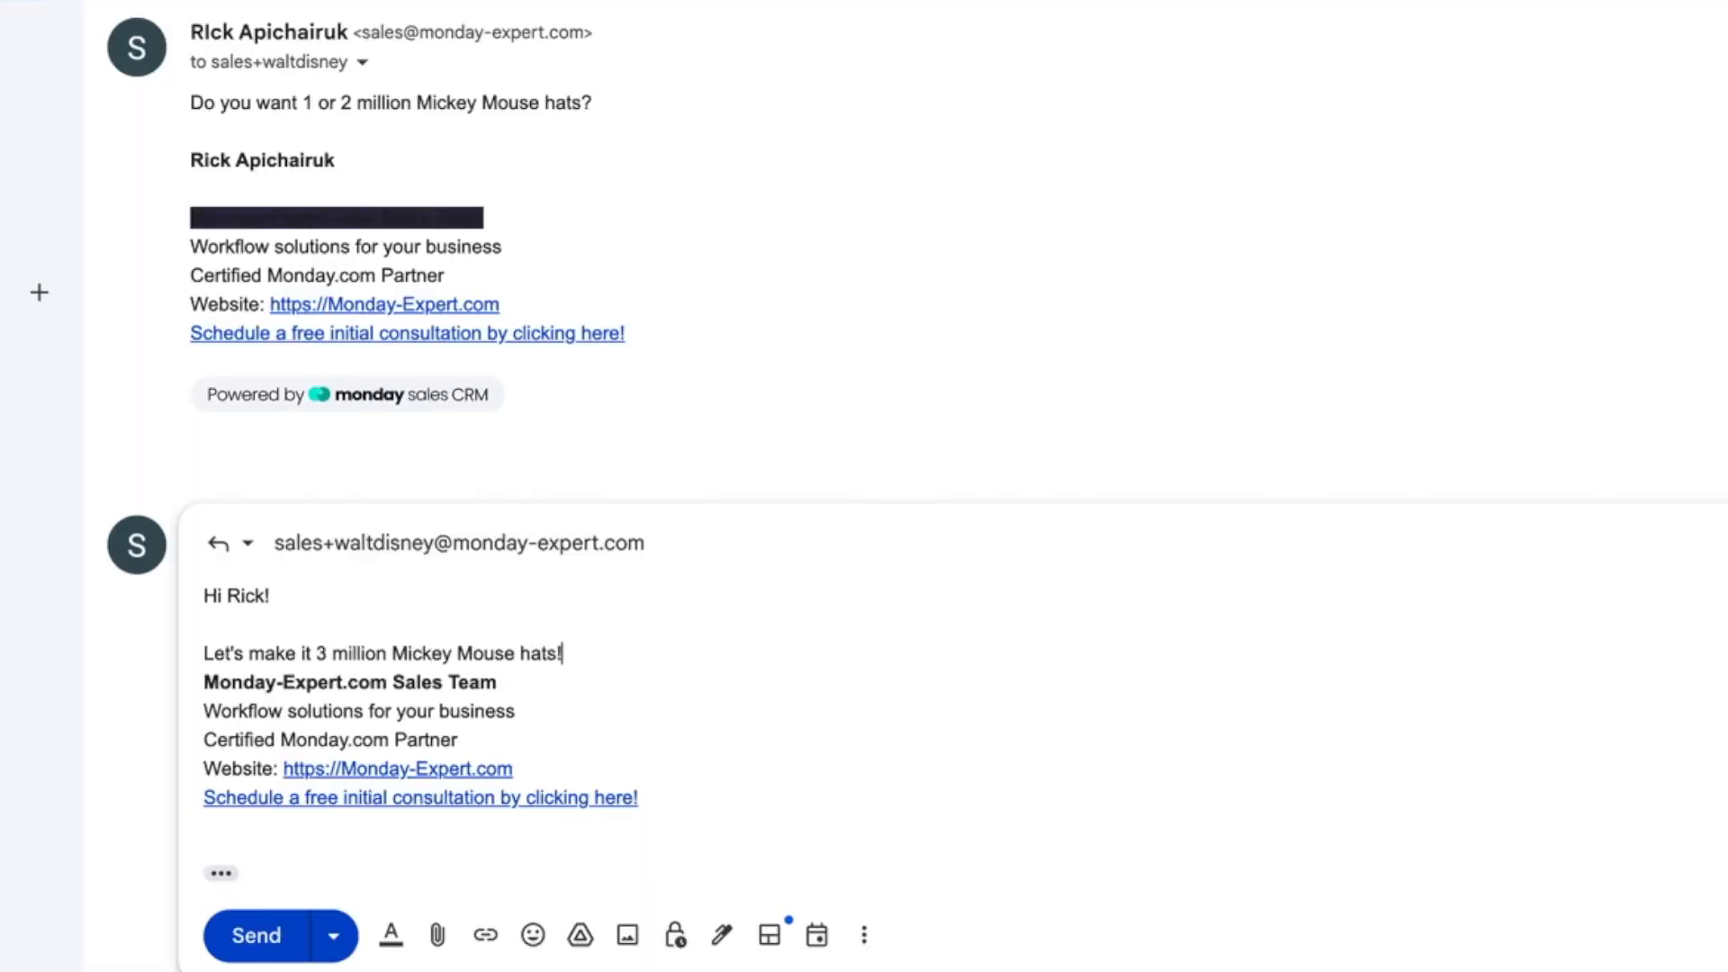
In Gmail, complete the reply with "Let's make it 3 million Mickey Mouse hats!" and send it.
{"action": "type", "text": "!"}
{"action": "key", "text": "Return"}
{"action": "left_click", "coordinate": [265, 941]}
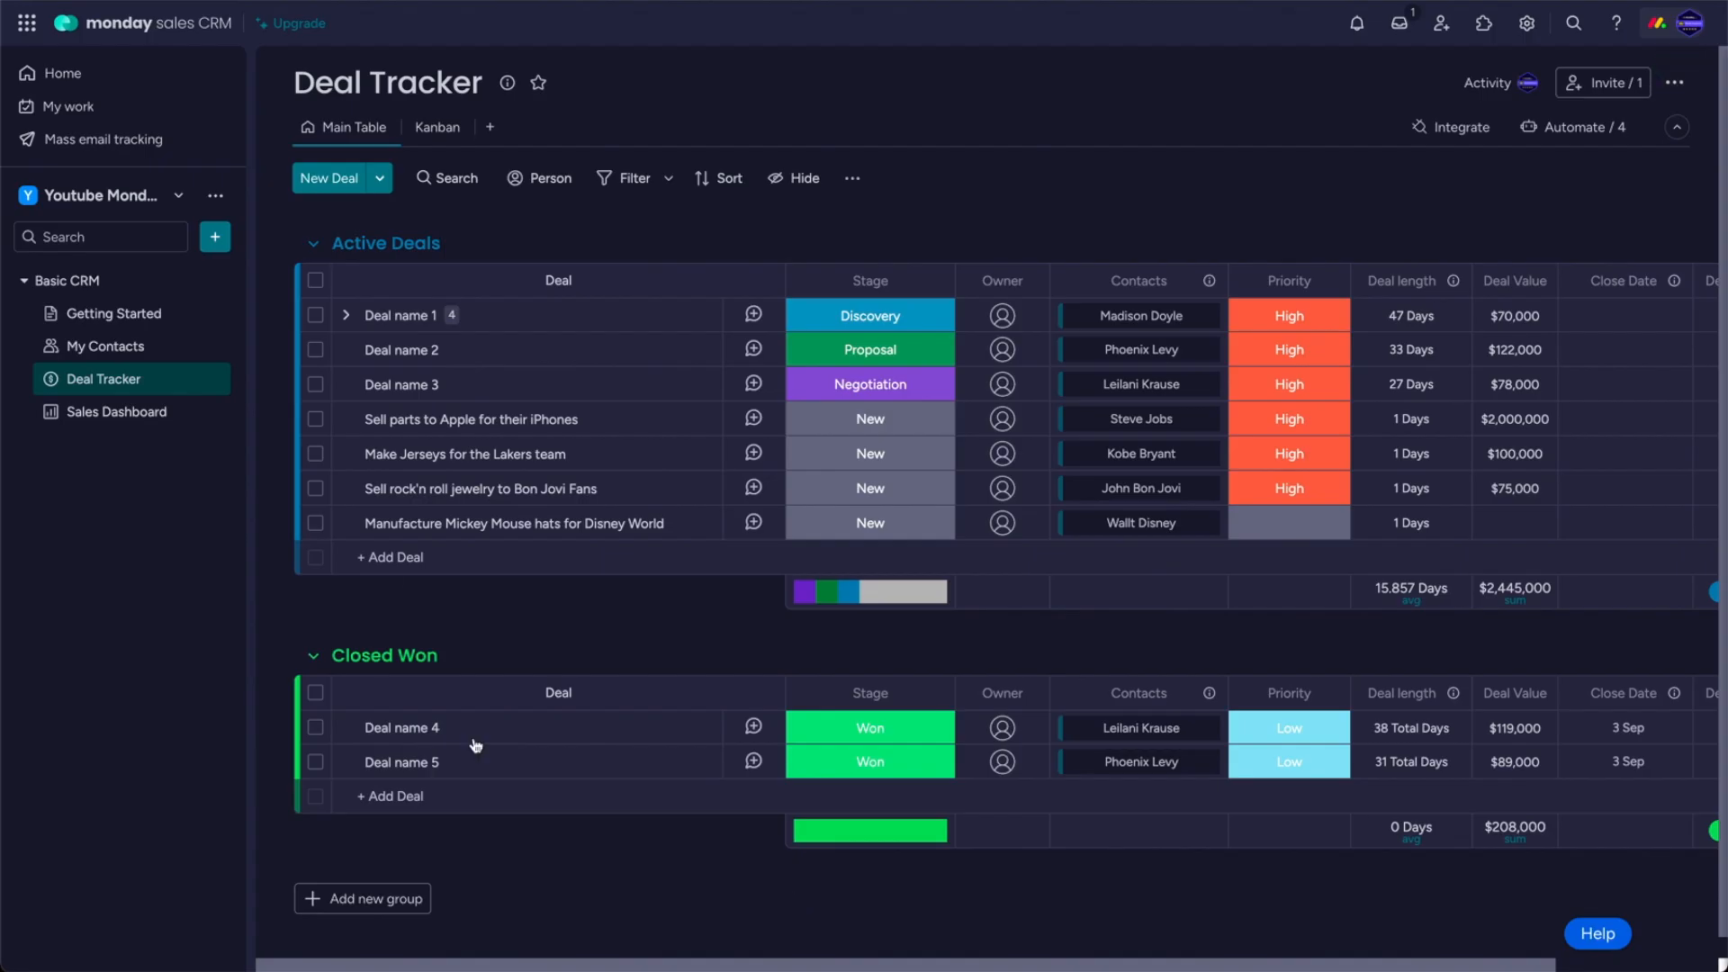
In monday sales CRM, open the Mickey Mouse hats deal from the Deal Tracker and review its logged emails.
{"action": "left_click", "coordinate": [677, 523]}
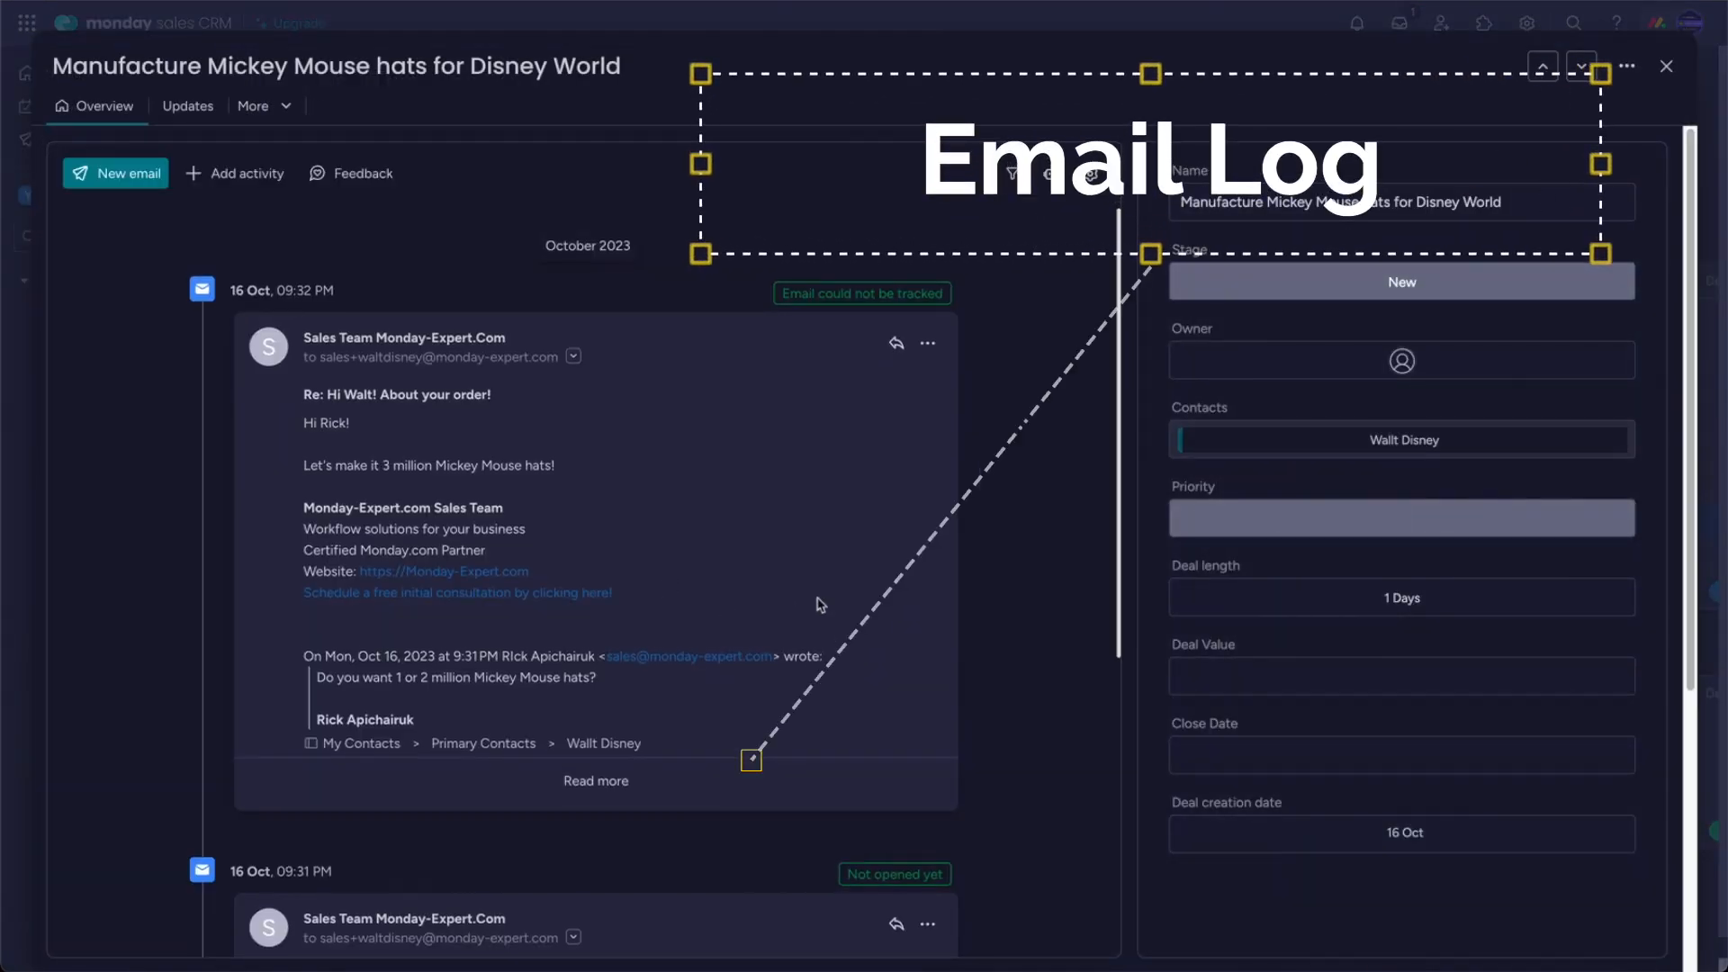
{"action": "scroll", "coordinate": [820, 604], "scroll_direction": "down", "scroll_amount": 5}
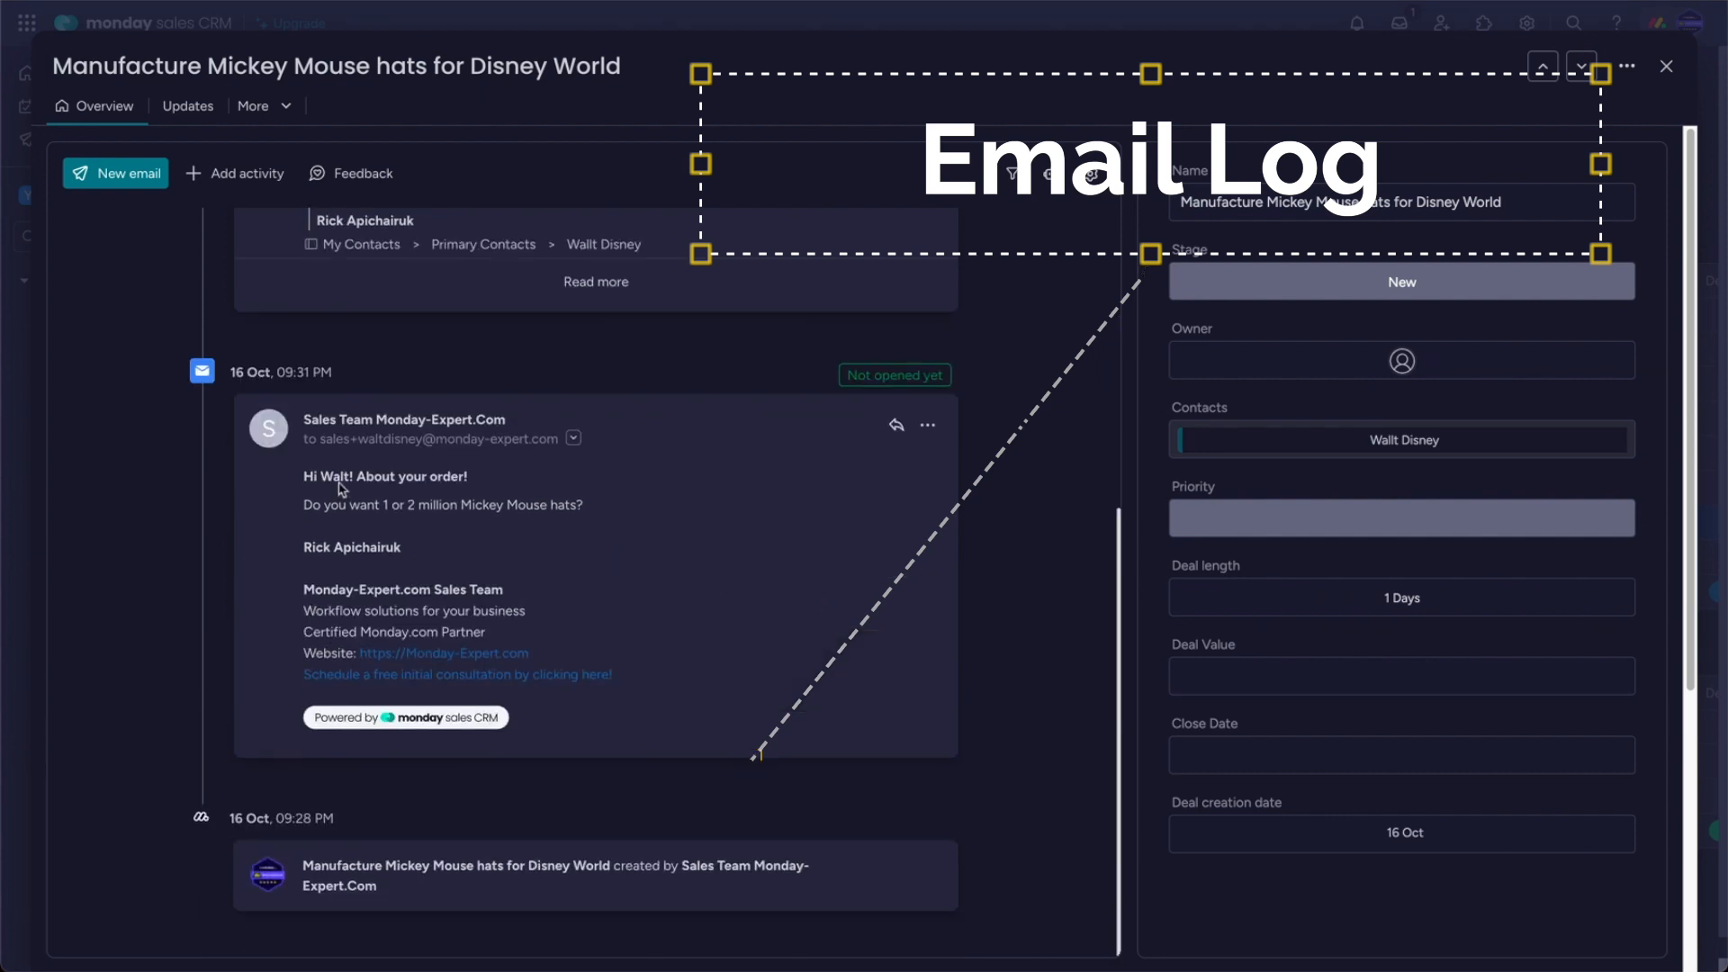
{"action": "scroll", "coordinate": [775, 625], "scroll_direction": "up", "scroll_amount": 3}
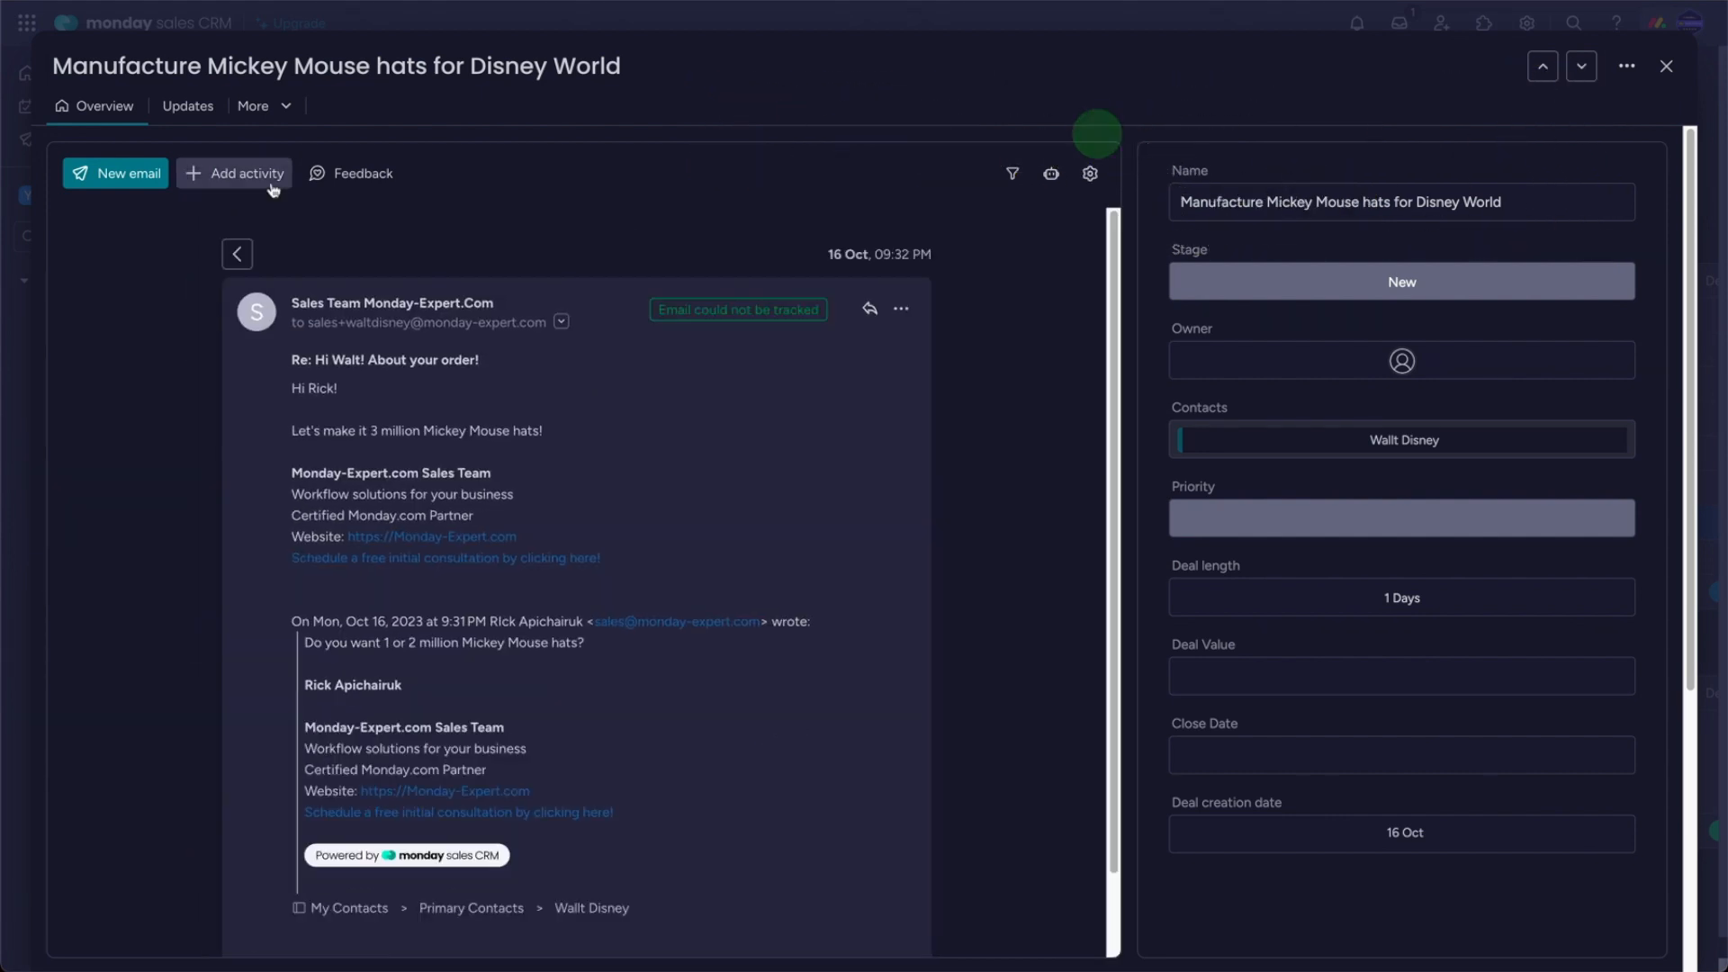
Log a meeting on the deal about the lunch with Walt finalizing the new hat design and the open question of a price increase for better materials.
{"action": "left_click", "coordinate": [272, 188]}
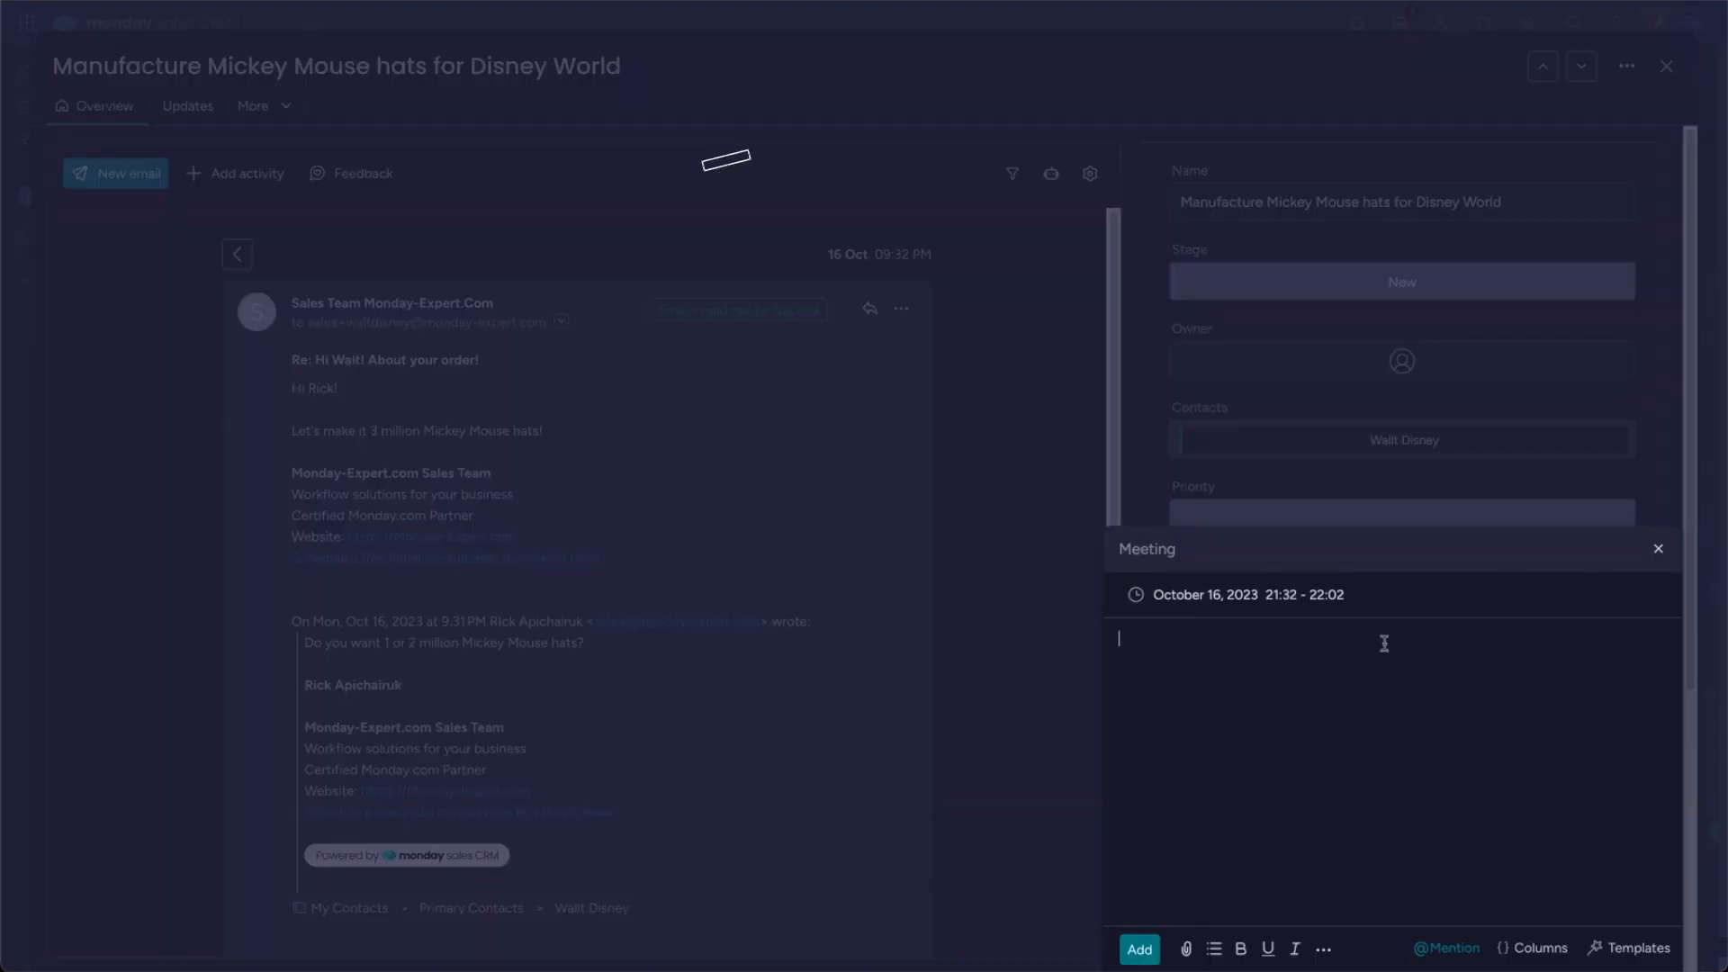
{"action": "type", "text": "Had a lunch meeting with Walt today to finalize the design of the new Mickey Mouse hats. He seems very excited."}
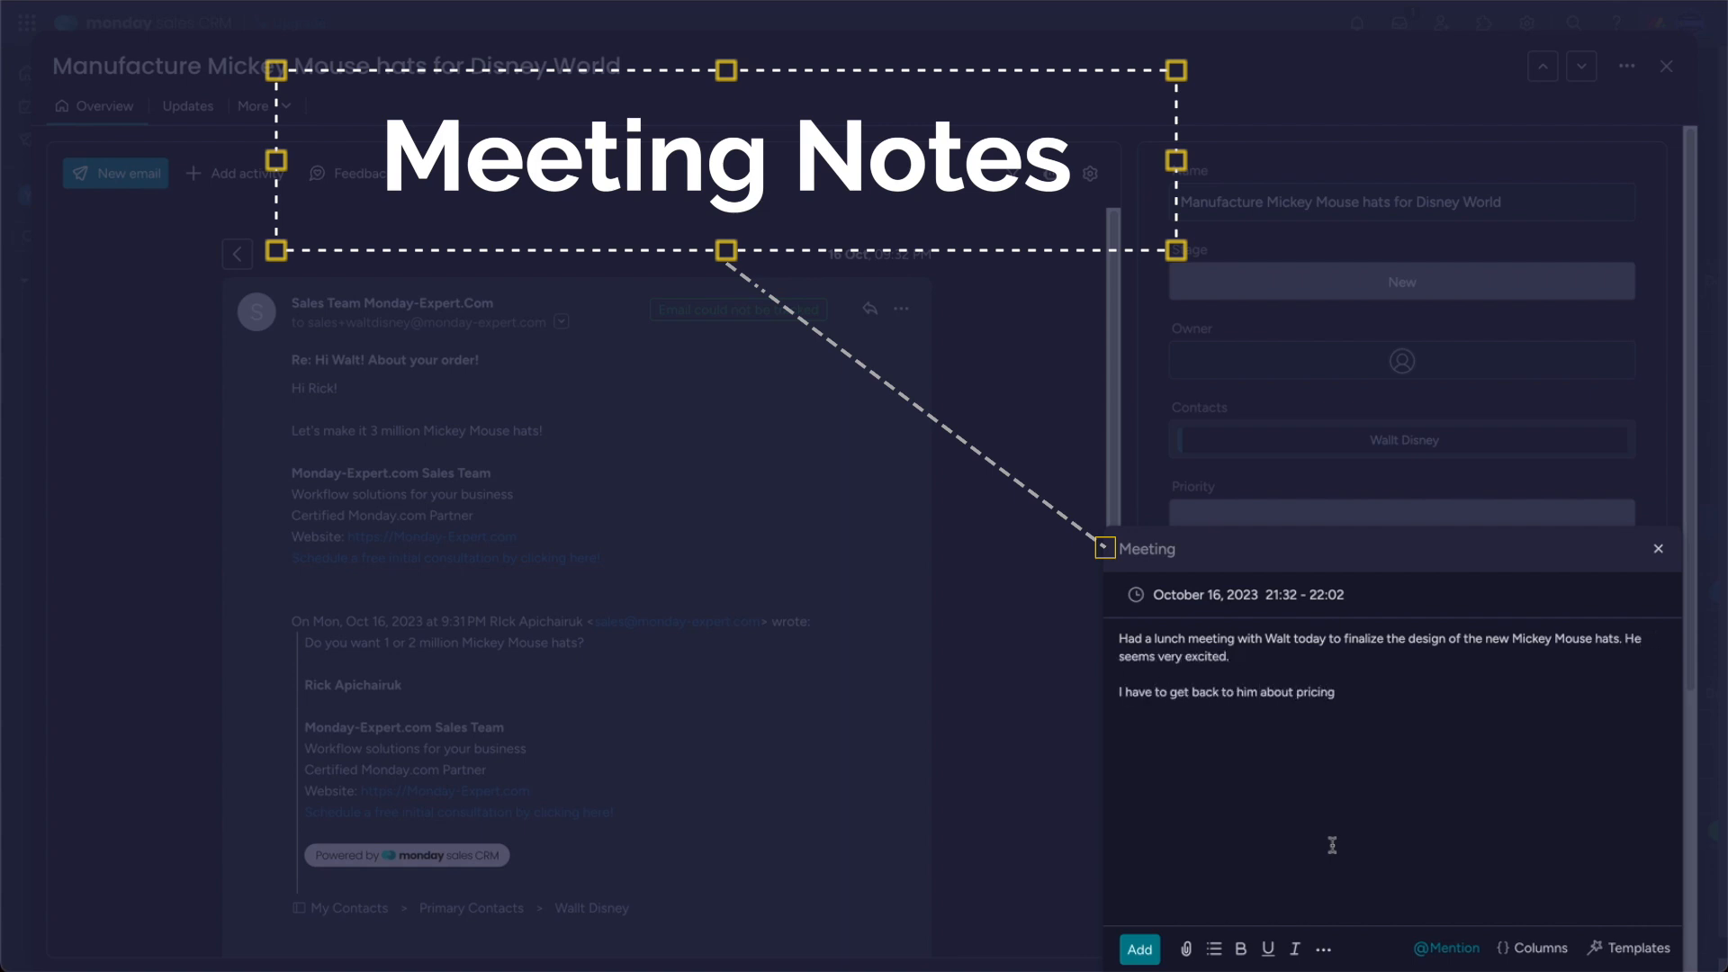
{"action": "type", "text": "ing better materials."}
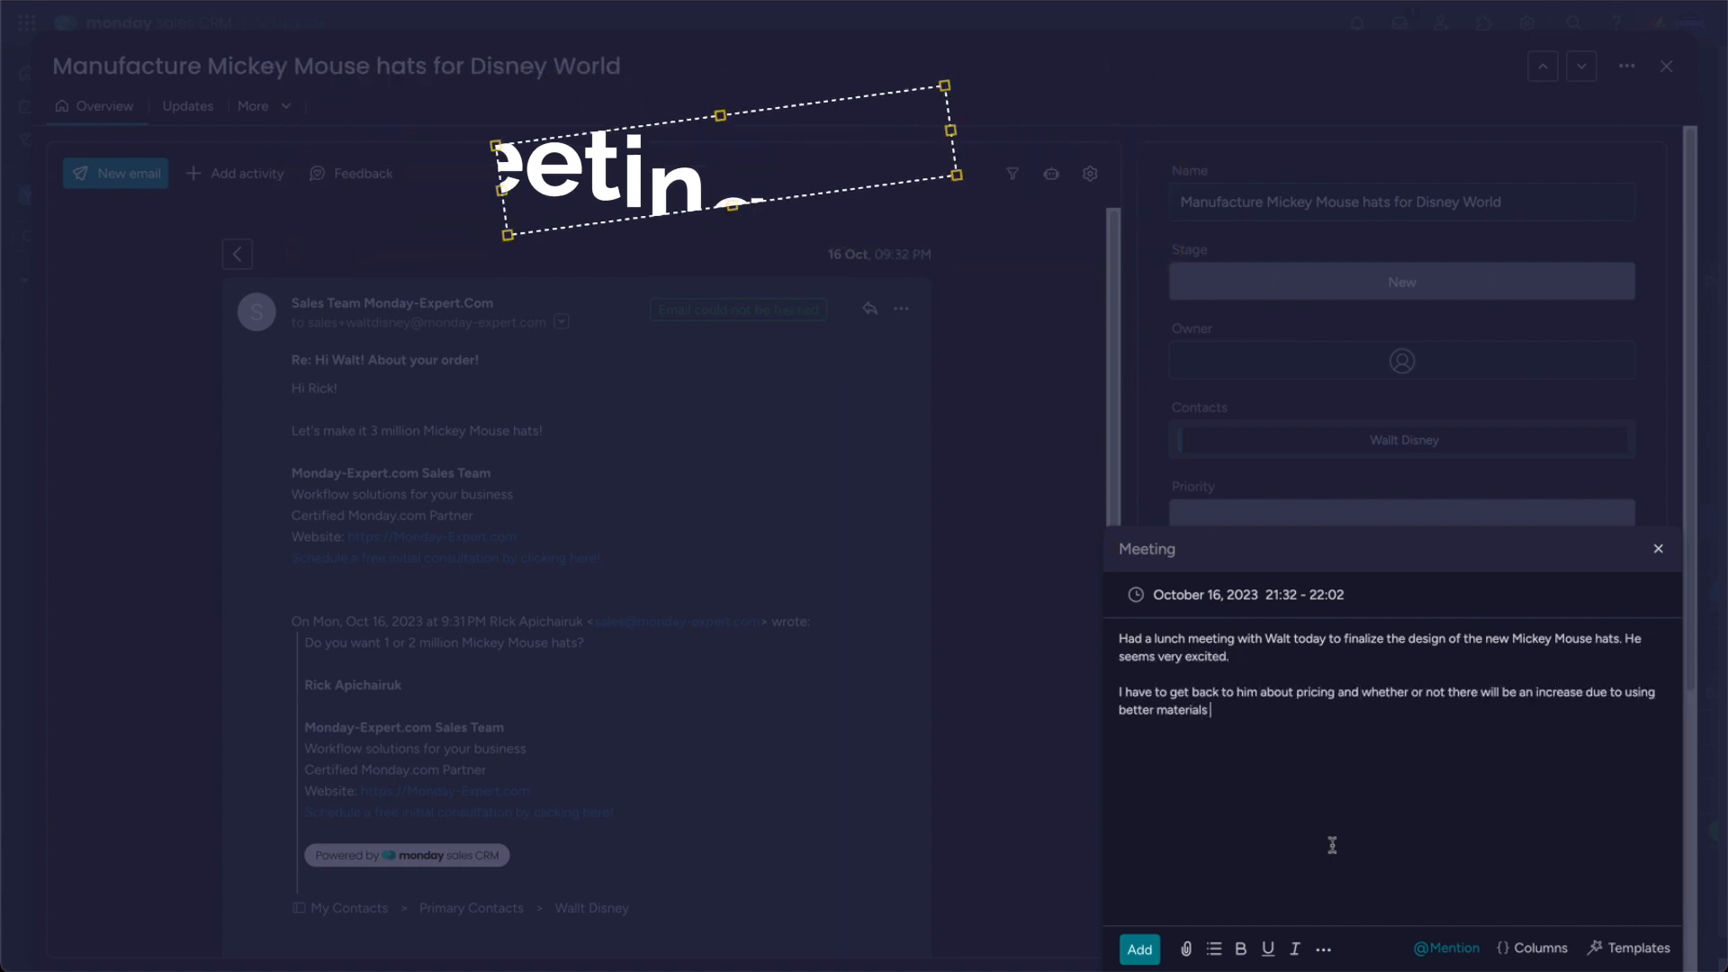
Add a call summary to the deal: "Just got off the phone with Disney's legal department and they want us to sign an NDA.".
{"action": "left_click", "coordinate": [1238, 684]}
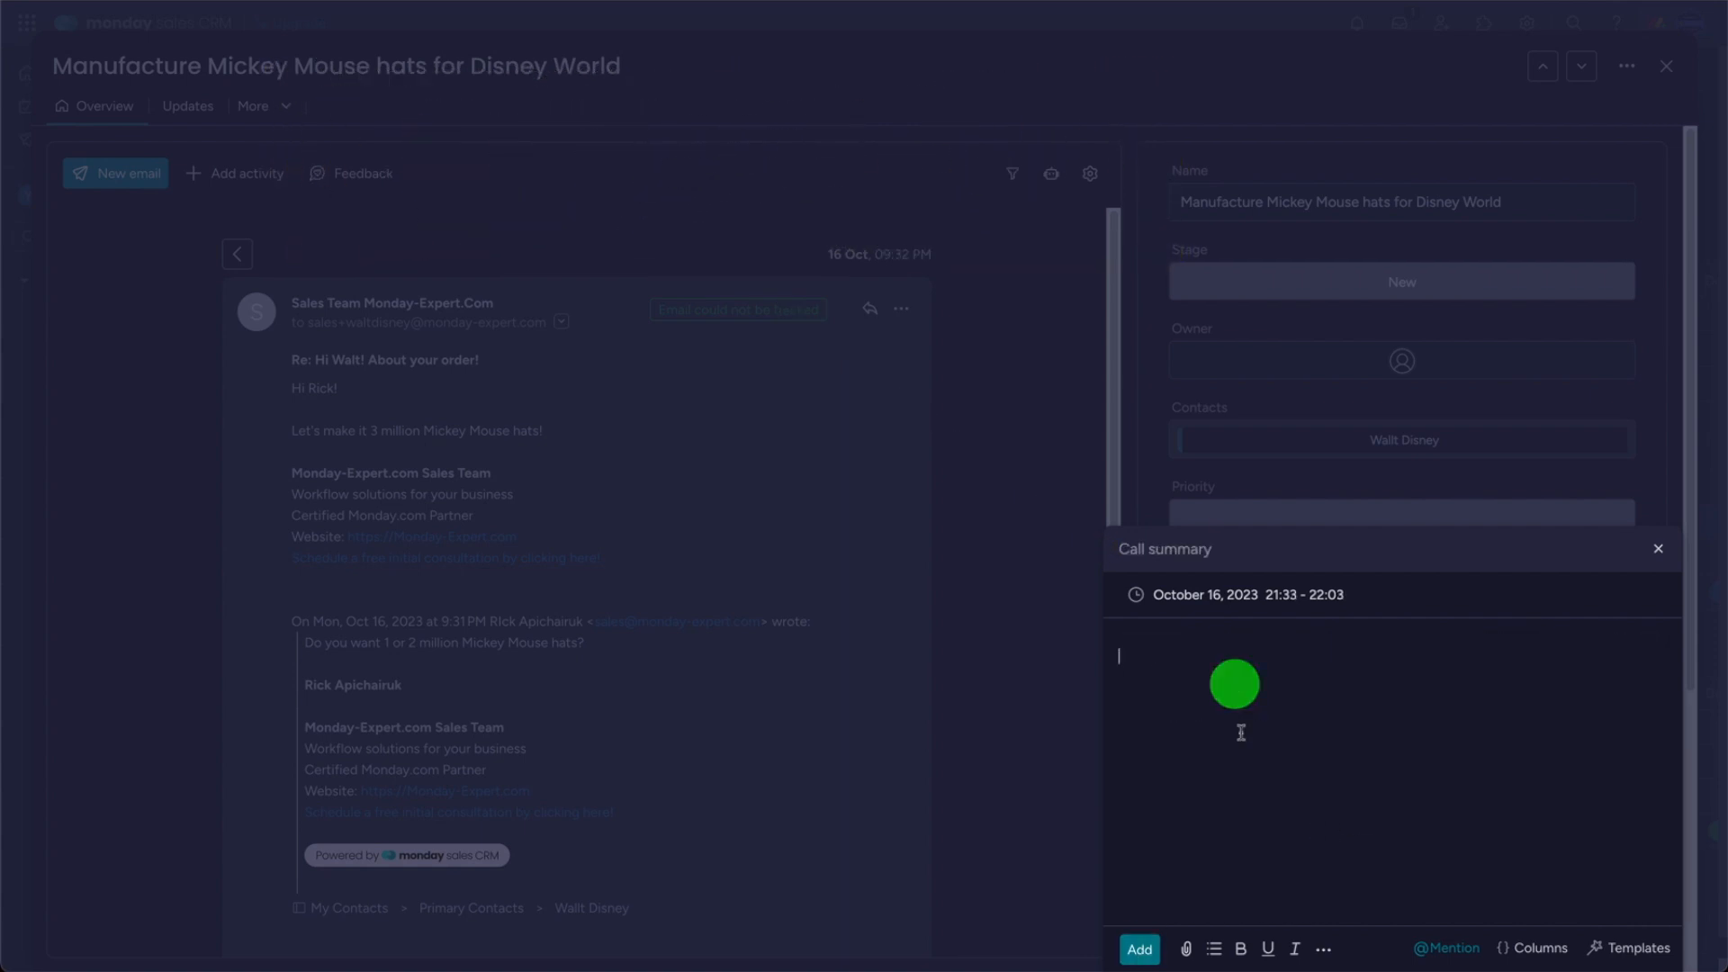
{"action": "type", "text": "Just got"}
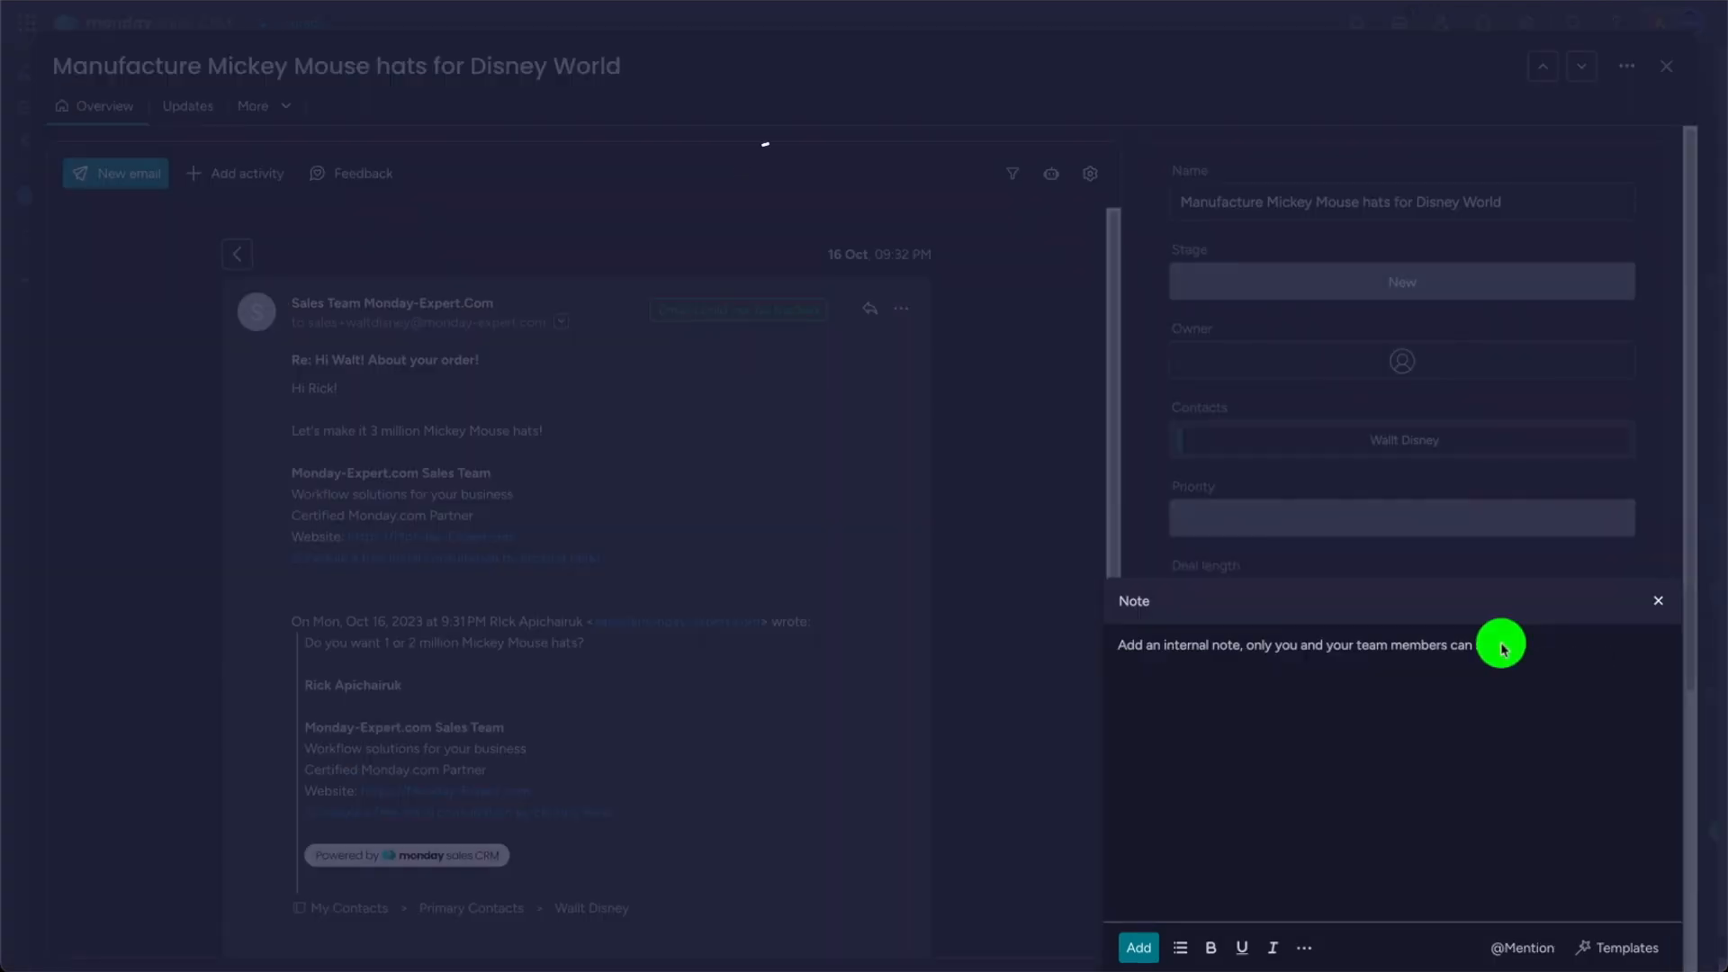
Add a note mentioning the Sales Team that asks to confirm with production that 3 million Mickey Mouse hats can be manufactured within 1 month.
{"action": "left_click", "coordinate": [1525, 953]}
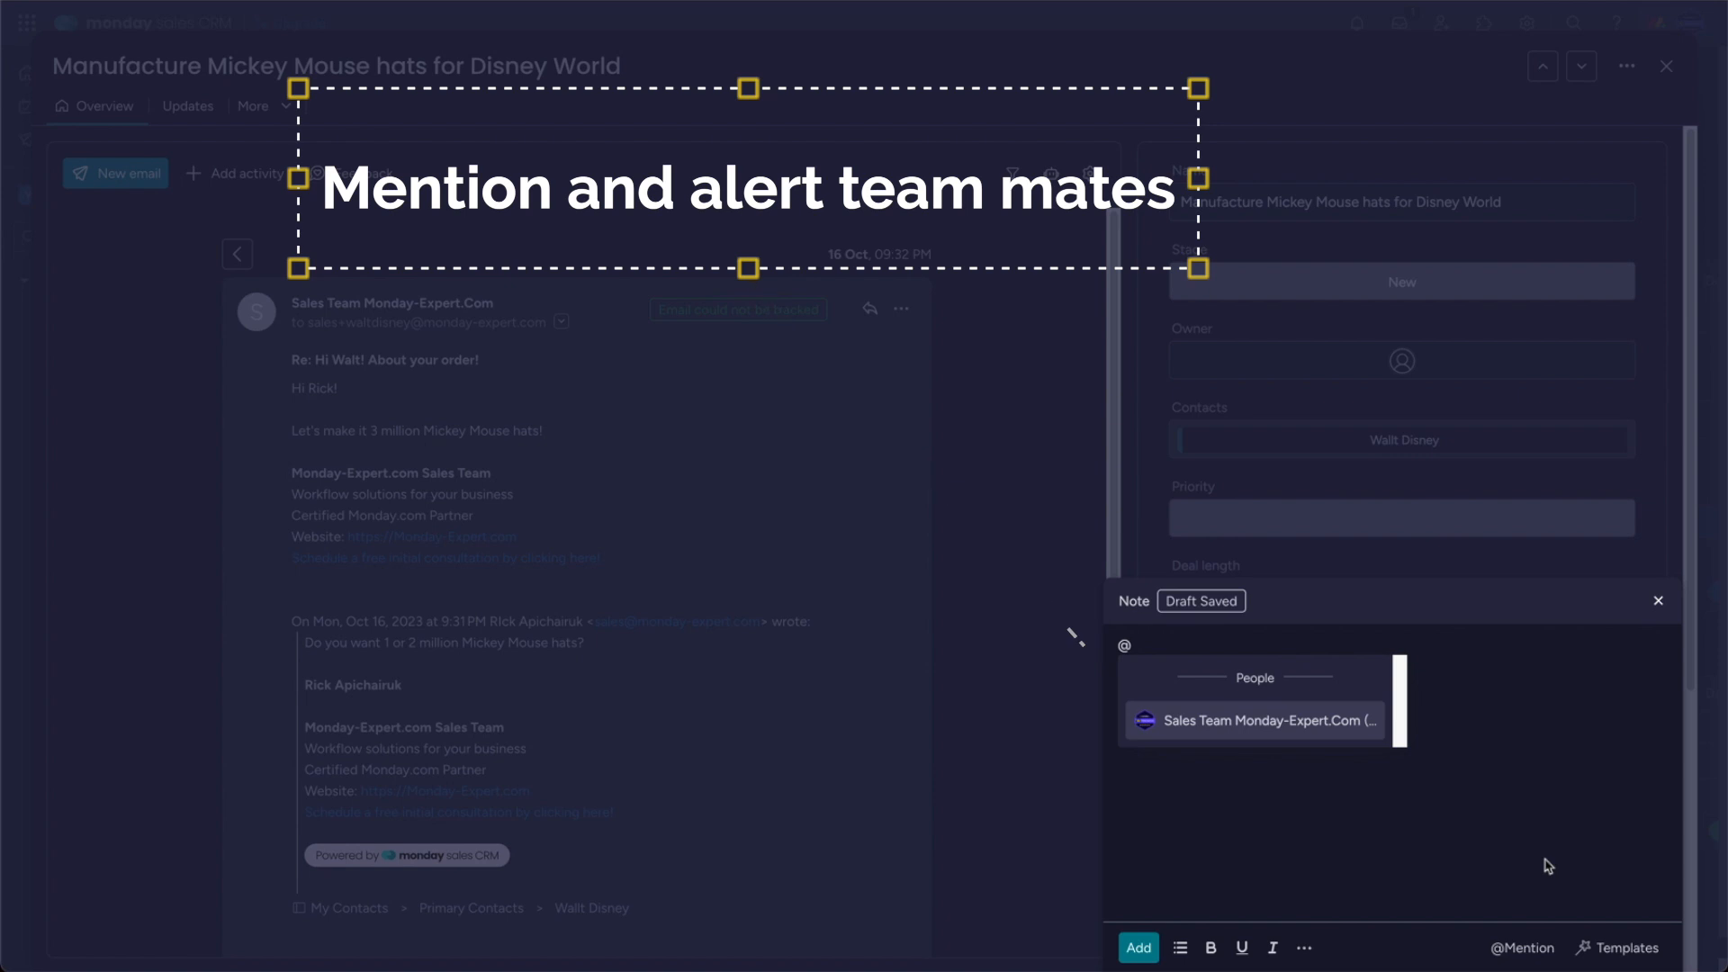
{"action": "key", "text": "Return"}
{"action": "type", "text": "Please make sure to"}
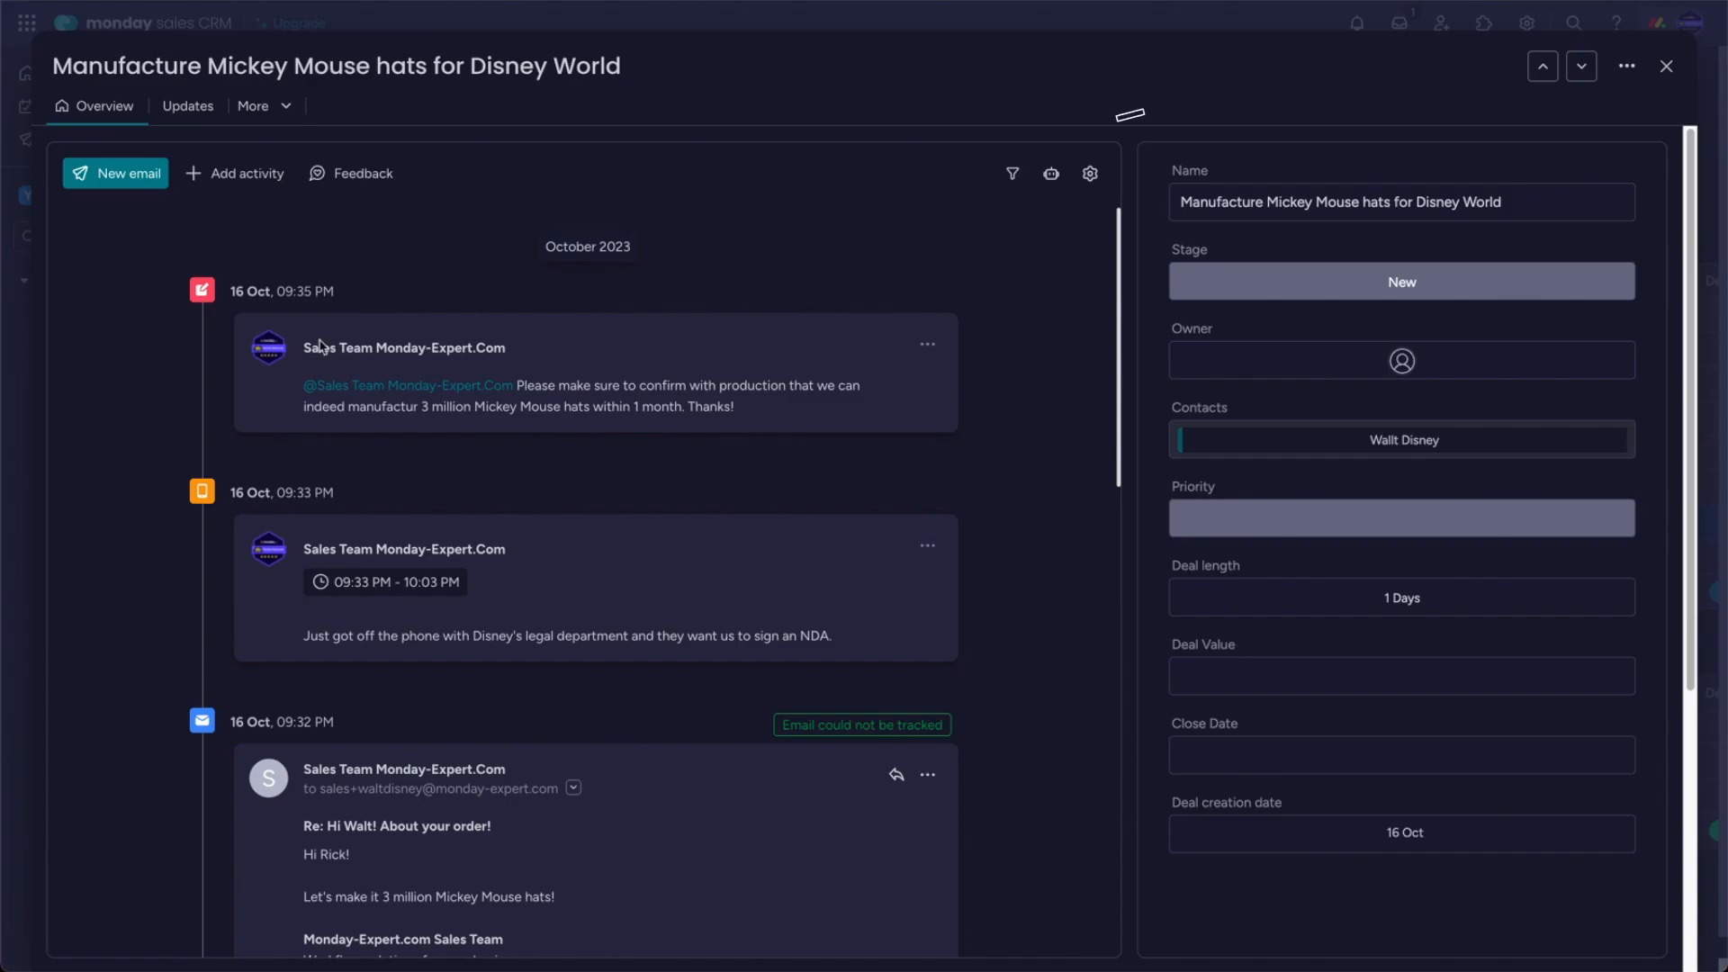
Review the complete activity log of the Mickey Mouse hats deal, from the newest note to the earliest email.
{"action": "scroll", "coordinate": [652, 816], "scroll_direction": "down", "scroll_amount": 5}
{"action": "scroll", "coordinate": [720, 680], "scroll_direction": "up", "scroll_amount": 10}
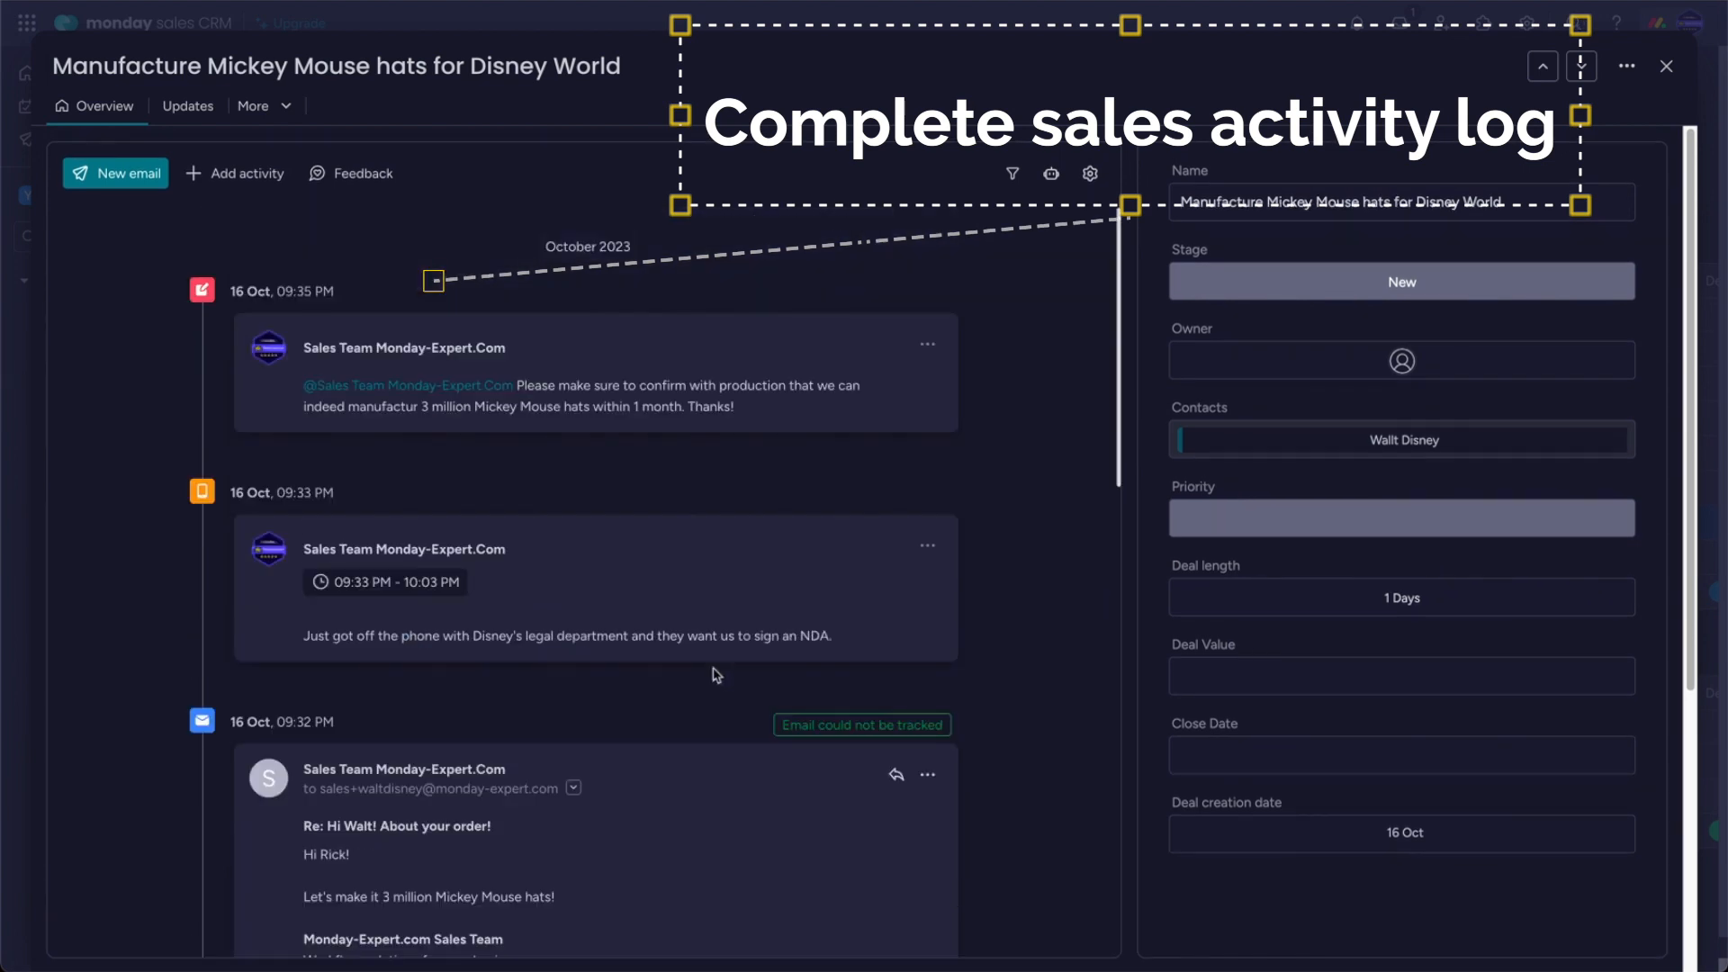
{"action": "scroll", "coordinate": [697, 816], "scroll_direction": "down", "scroll_amount": 10}
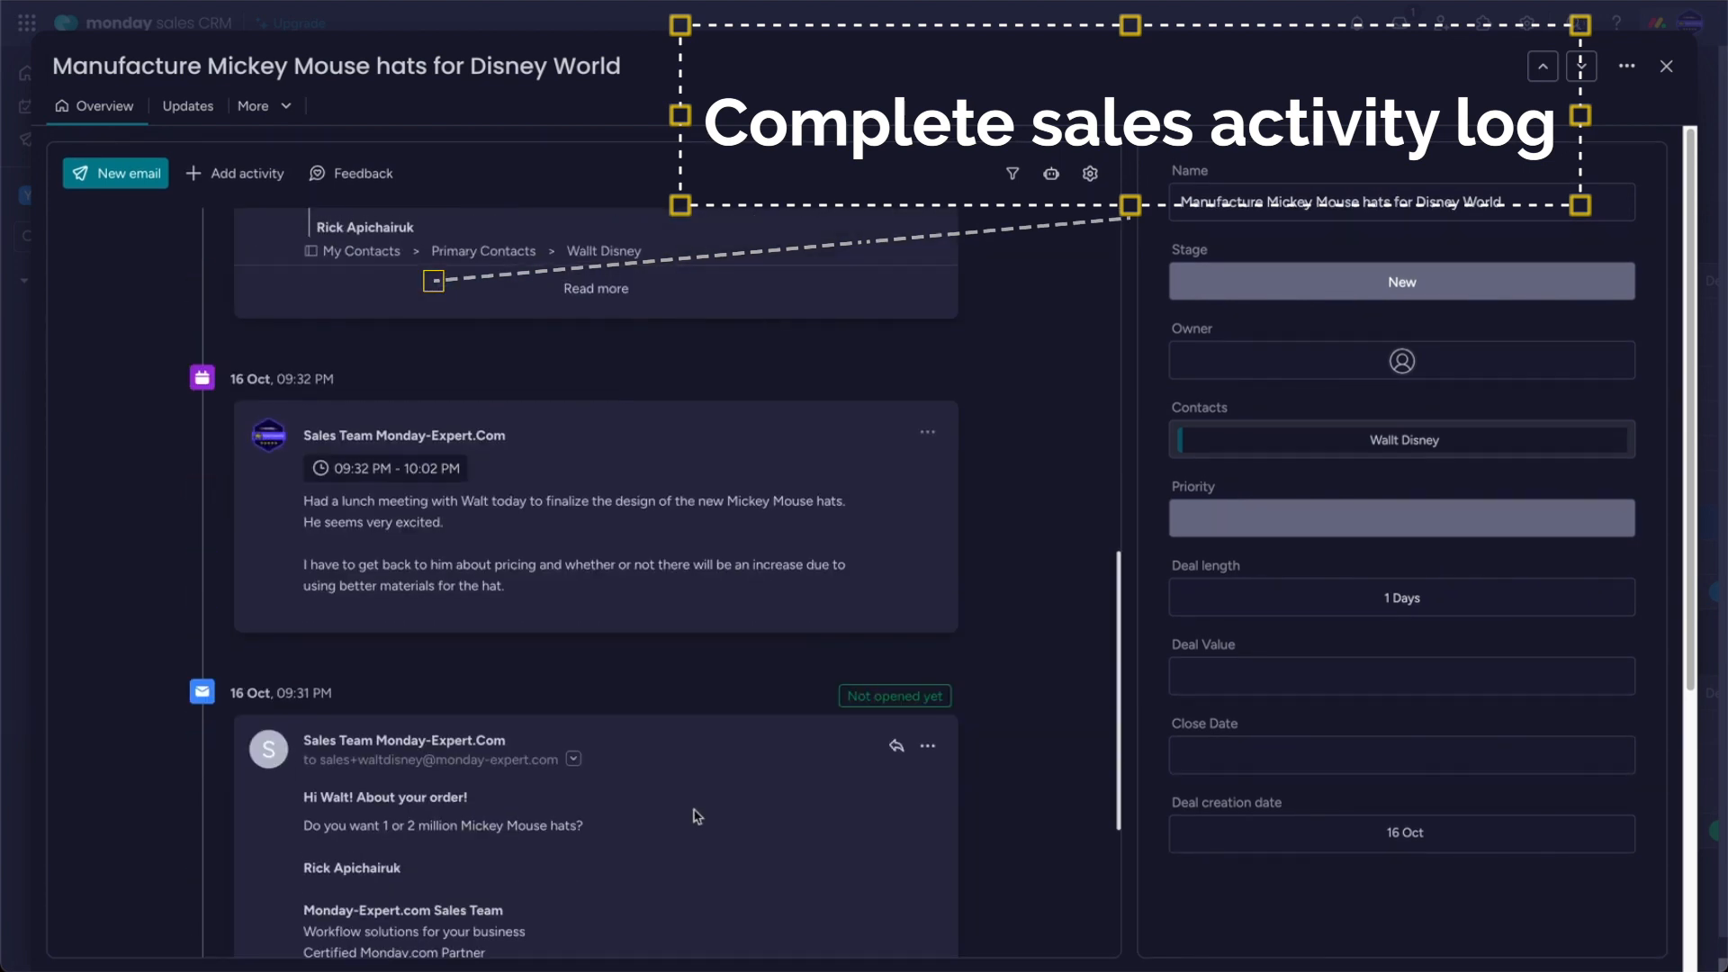
{"action": "scroll", "coordinate": [697, 816], "scroll_direction": "down", "scroll_amount": 3}
{"action": "scroll", "coordinate": [698, 813], "scroll_direction": "up", "scroll_amount": 10}
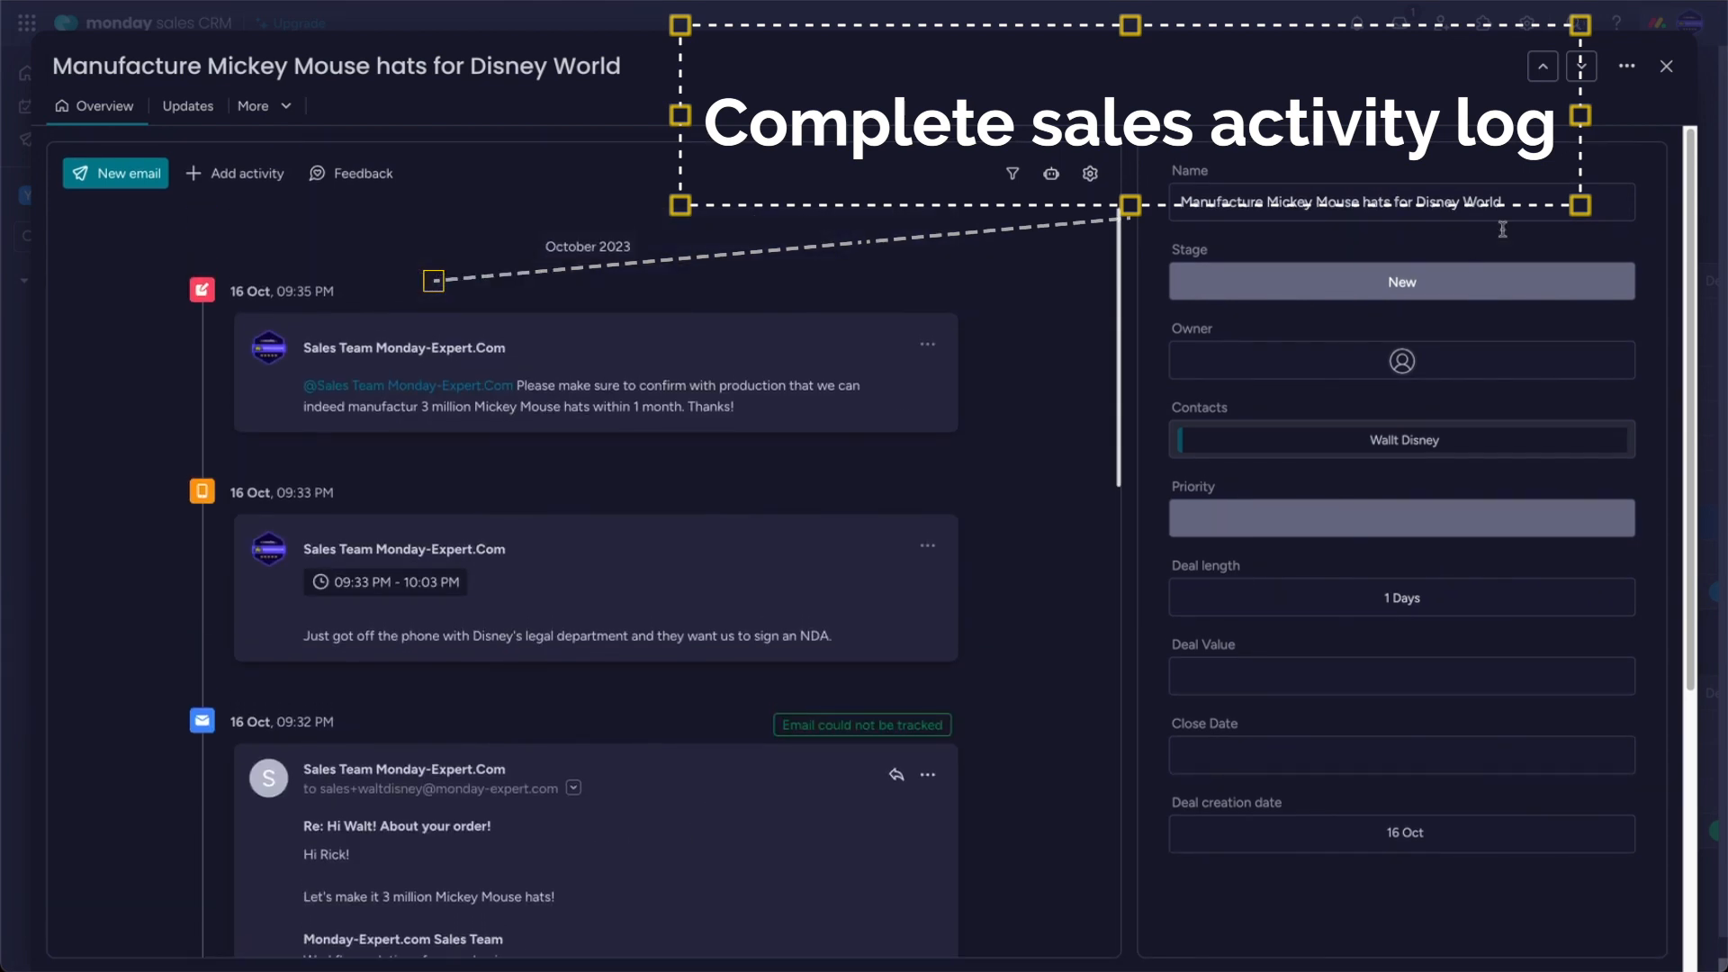
{"action": "left_click", "coordinate": [1416, 282]}
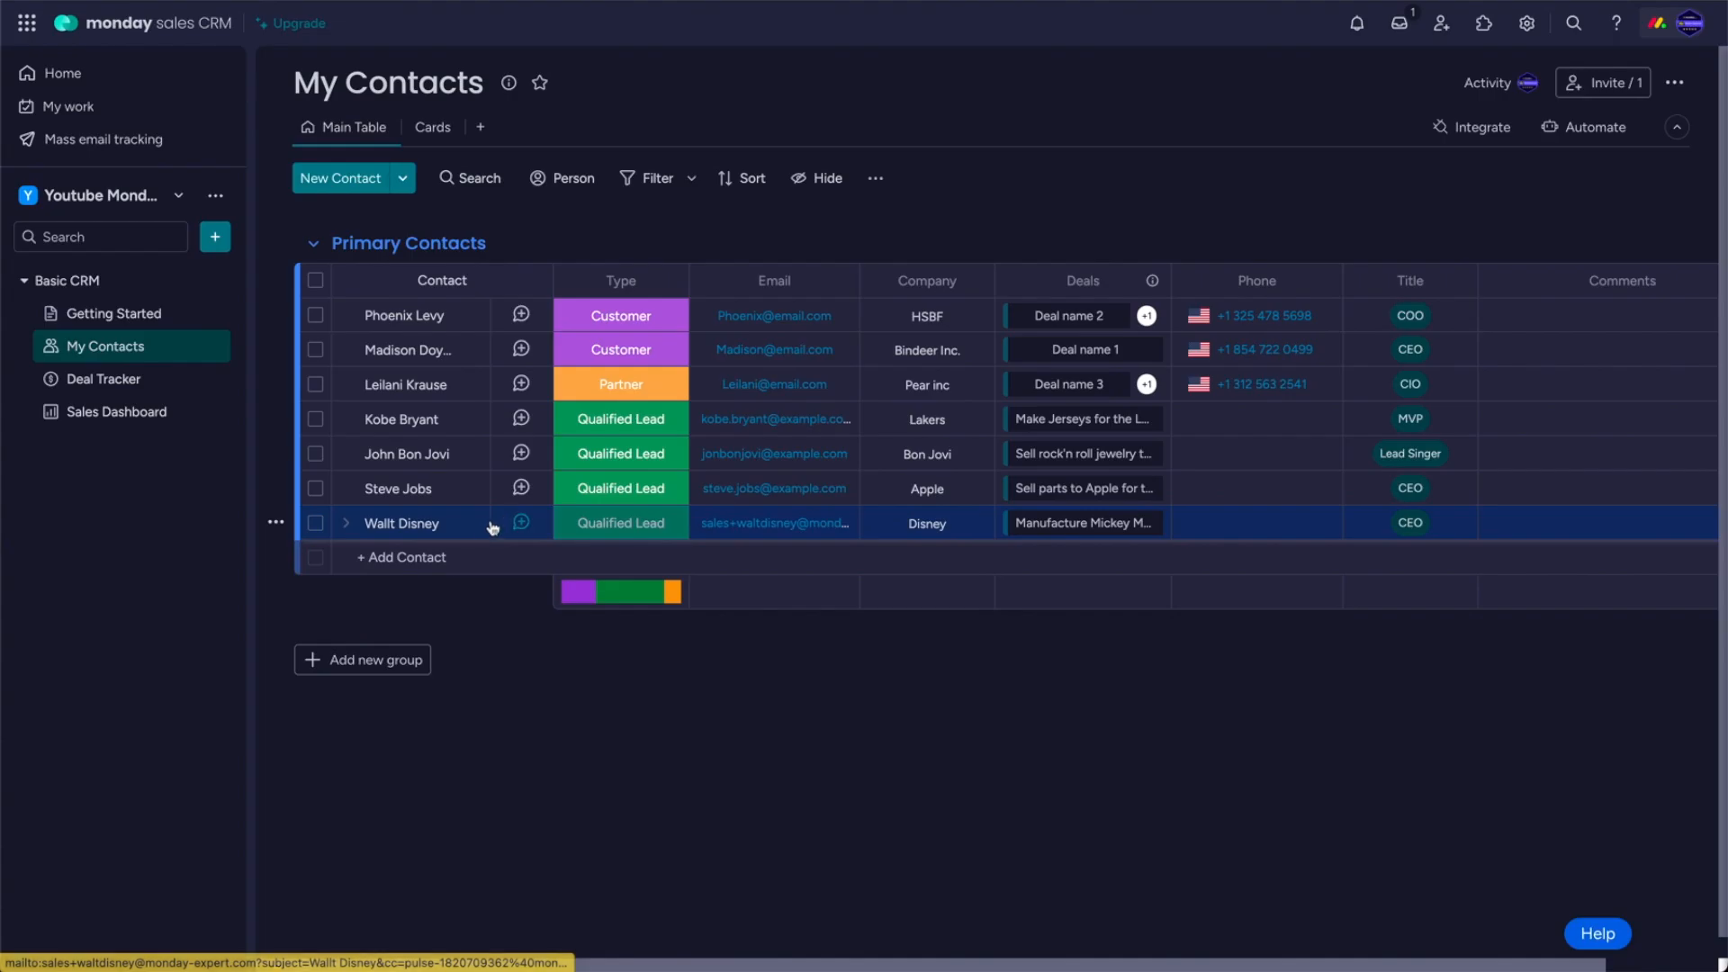
Open the Wallt Disney contact in My Contacts, review the deal activities logged on it, and close the contact.
{"action": "left_click", "coordinate": [446, 523]}
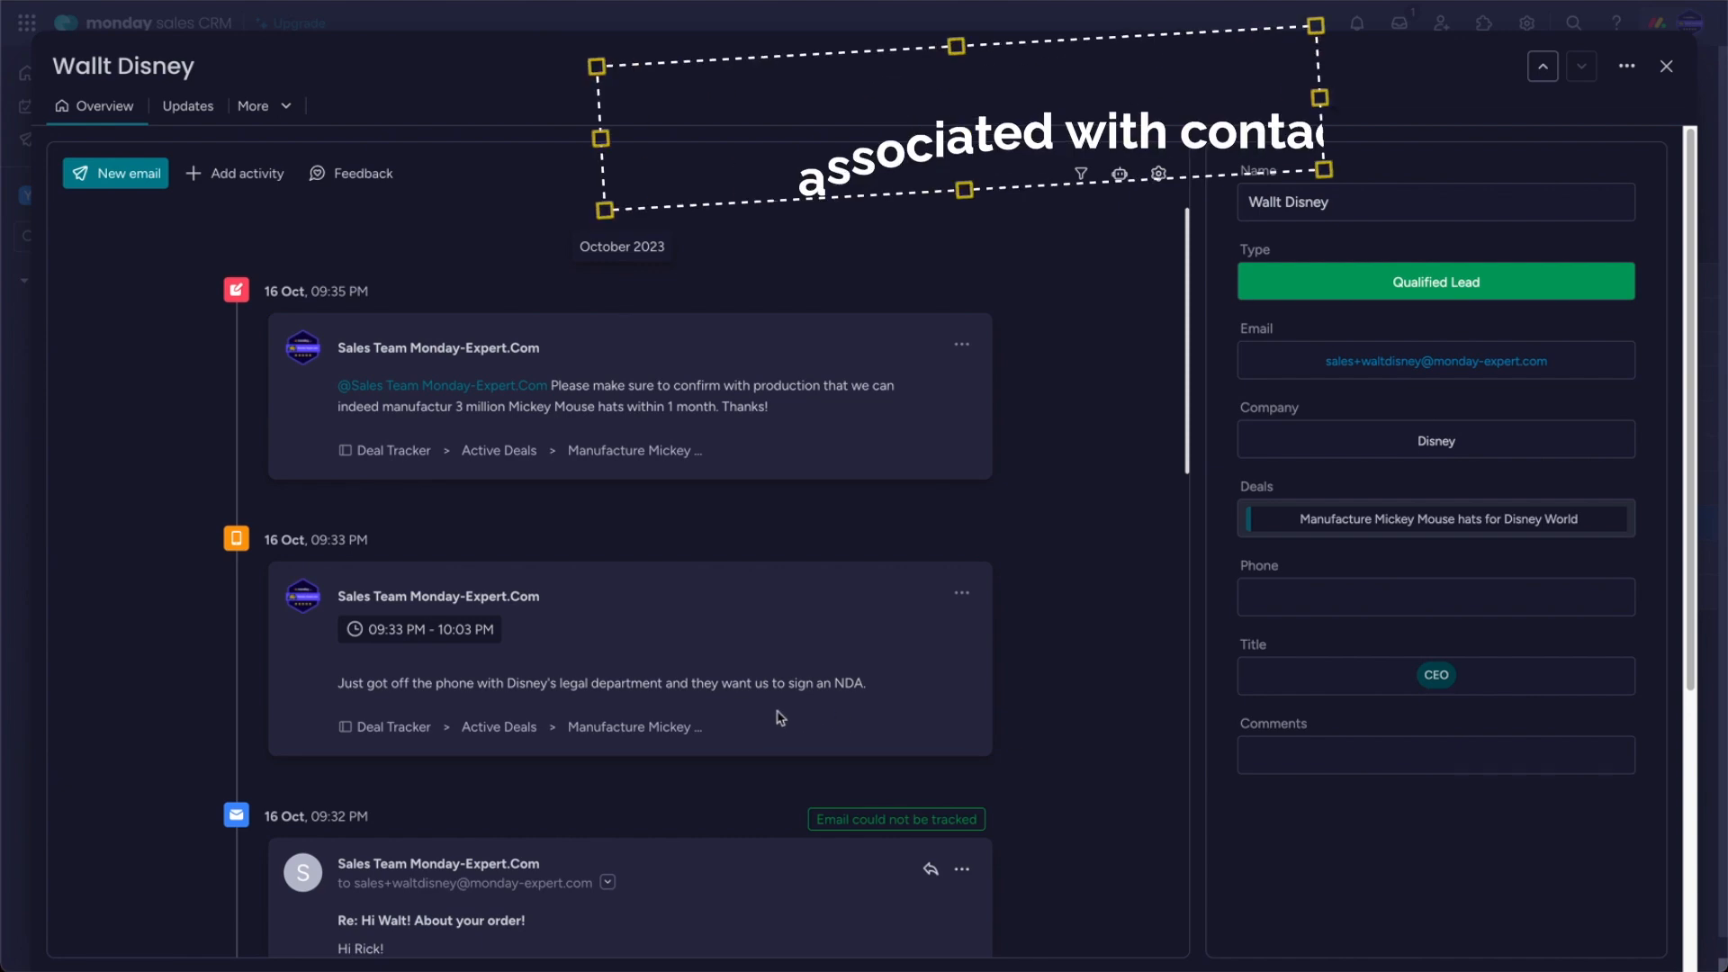
{"action": "scroll", "coordinate": [822, 898], "scroll_direction": "down", "scroll_amount": 10}
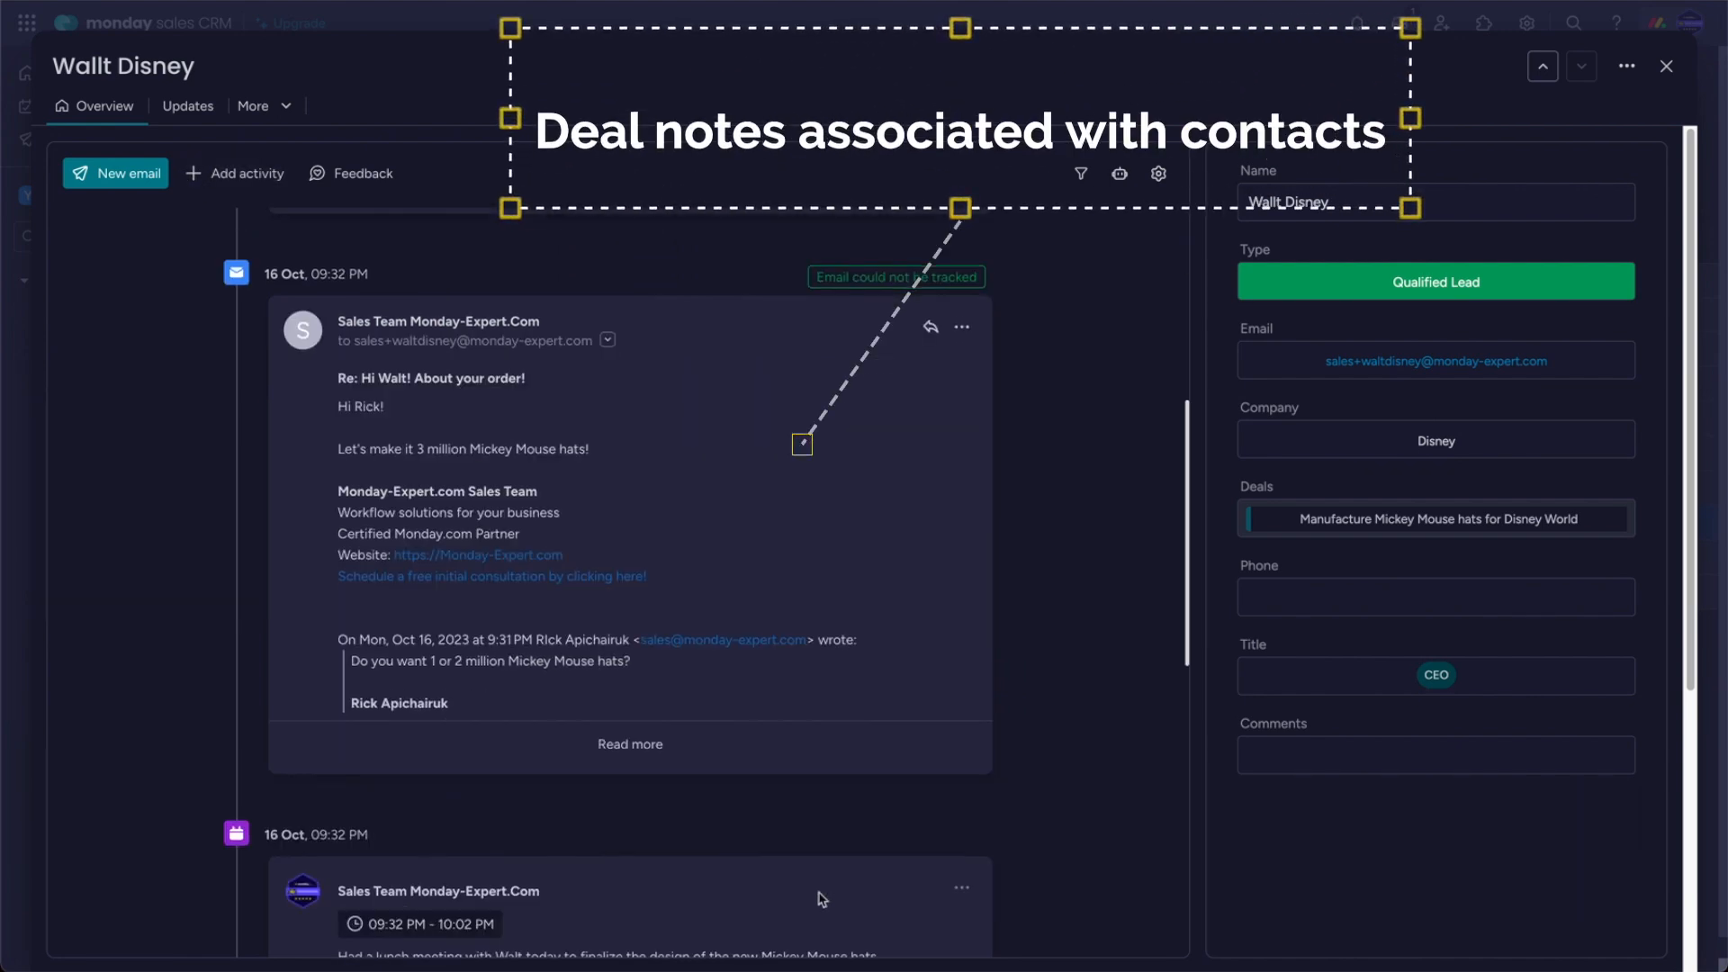
{"action": "scroll", "coordinate": [826, 879], "scroll_direction": "up", "scroll_amount": 15}
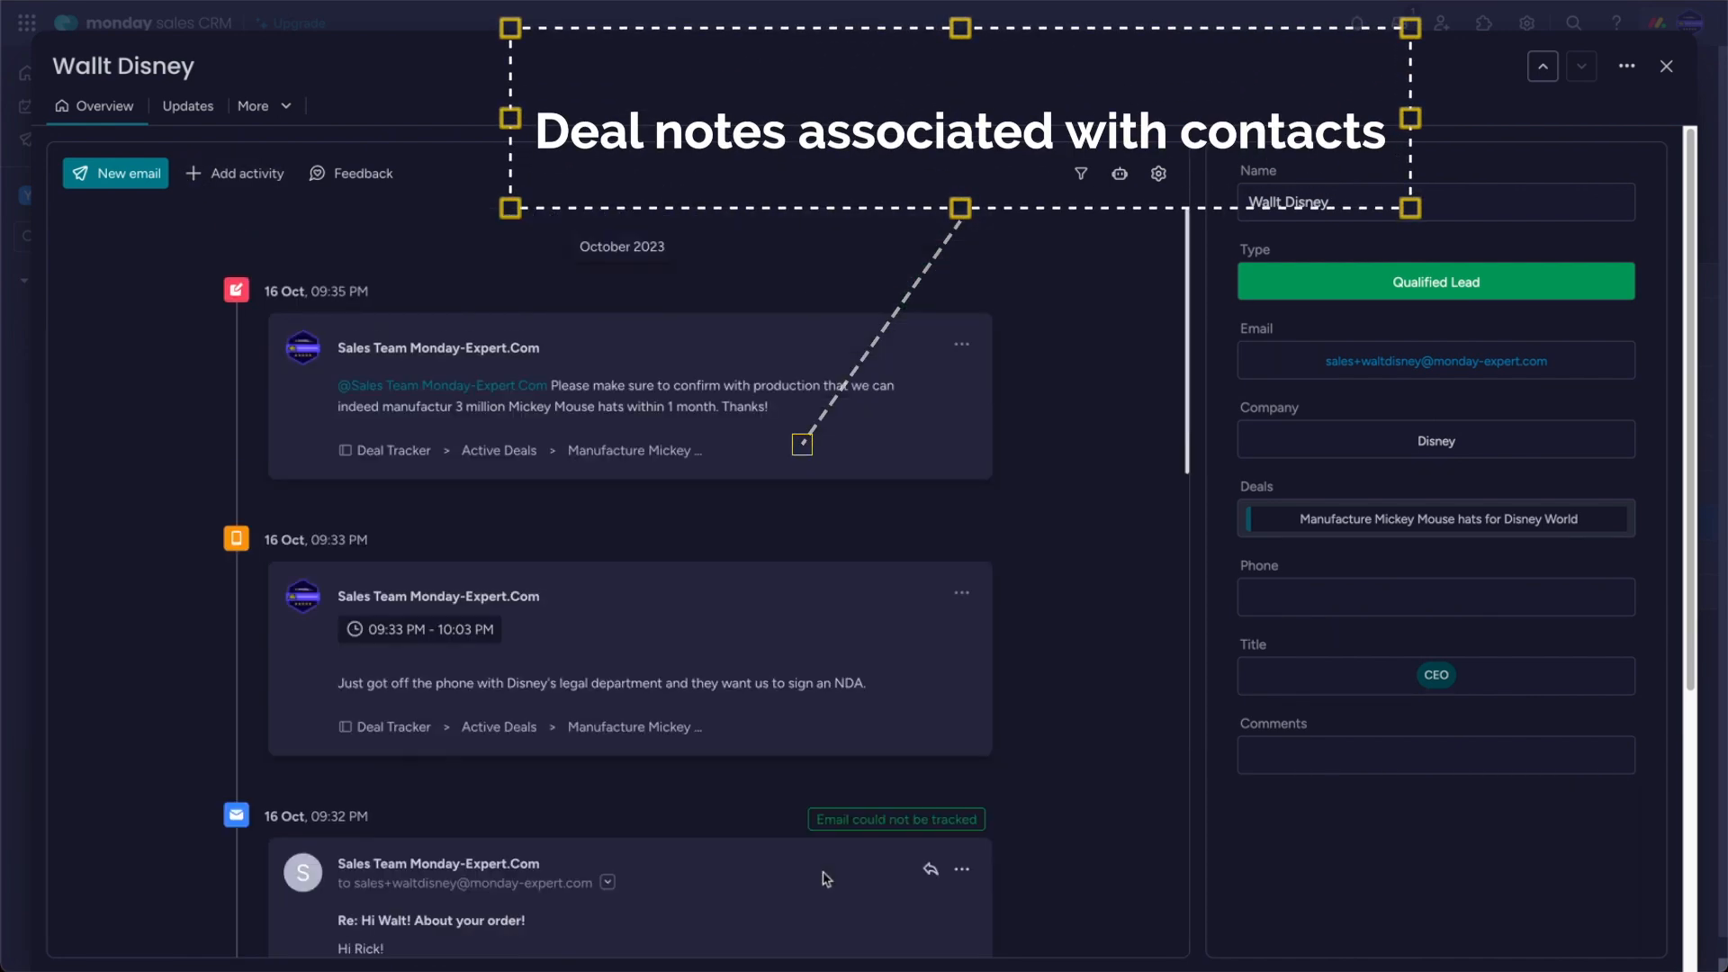
{"action": "left_click", "coordinate": [1664, 66]}
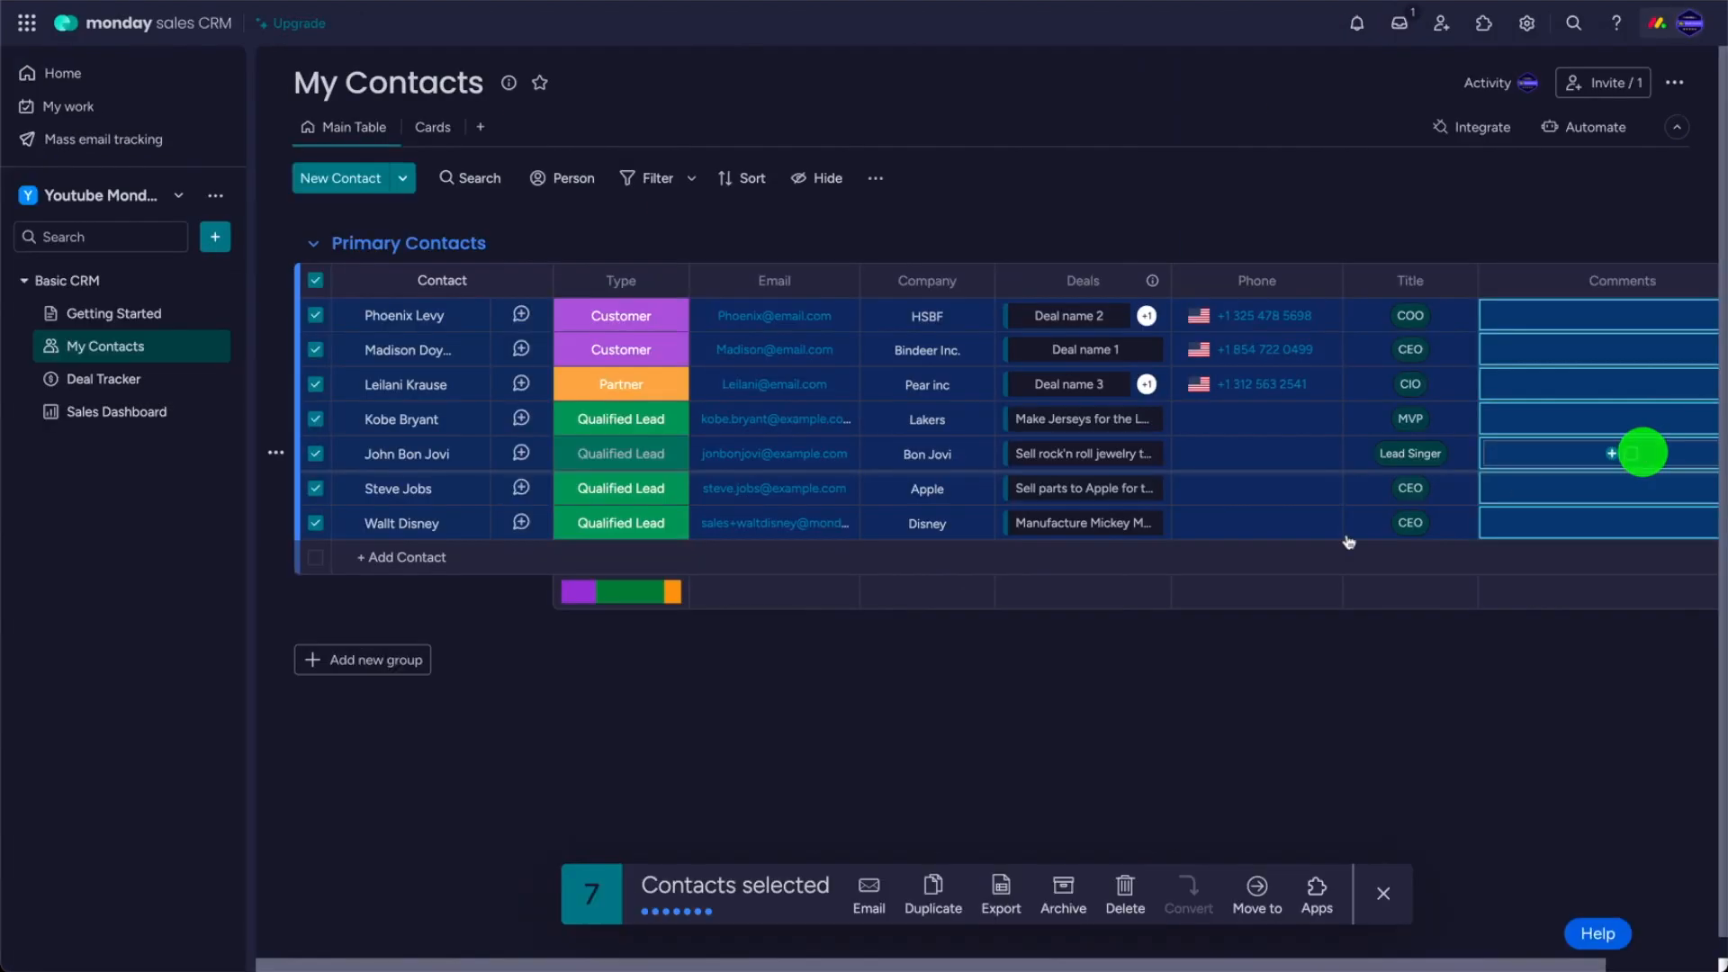
Select all contacts in the Primary Contacts group and start a mass email to them.
{"action": "left_click", "coordinate": [316, 280]}
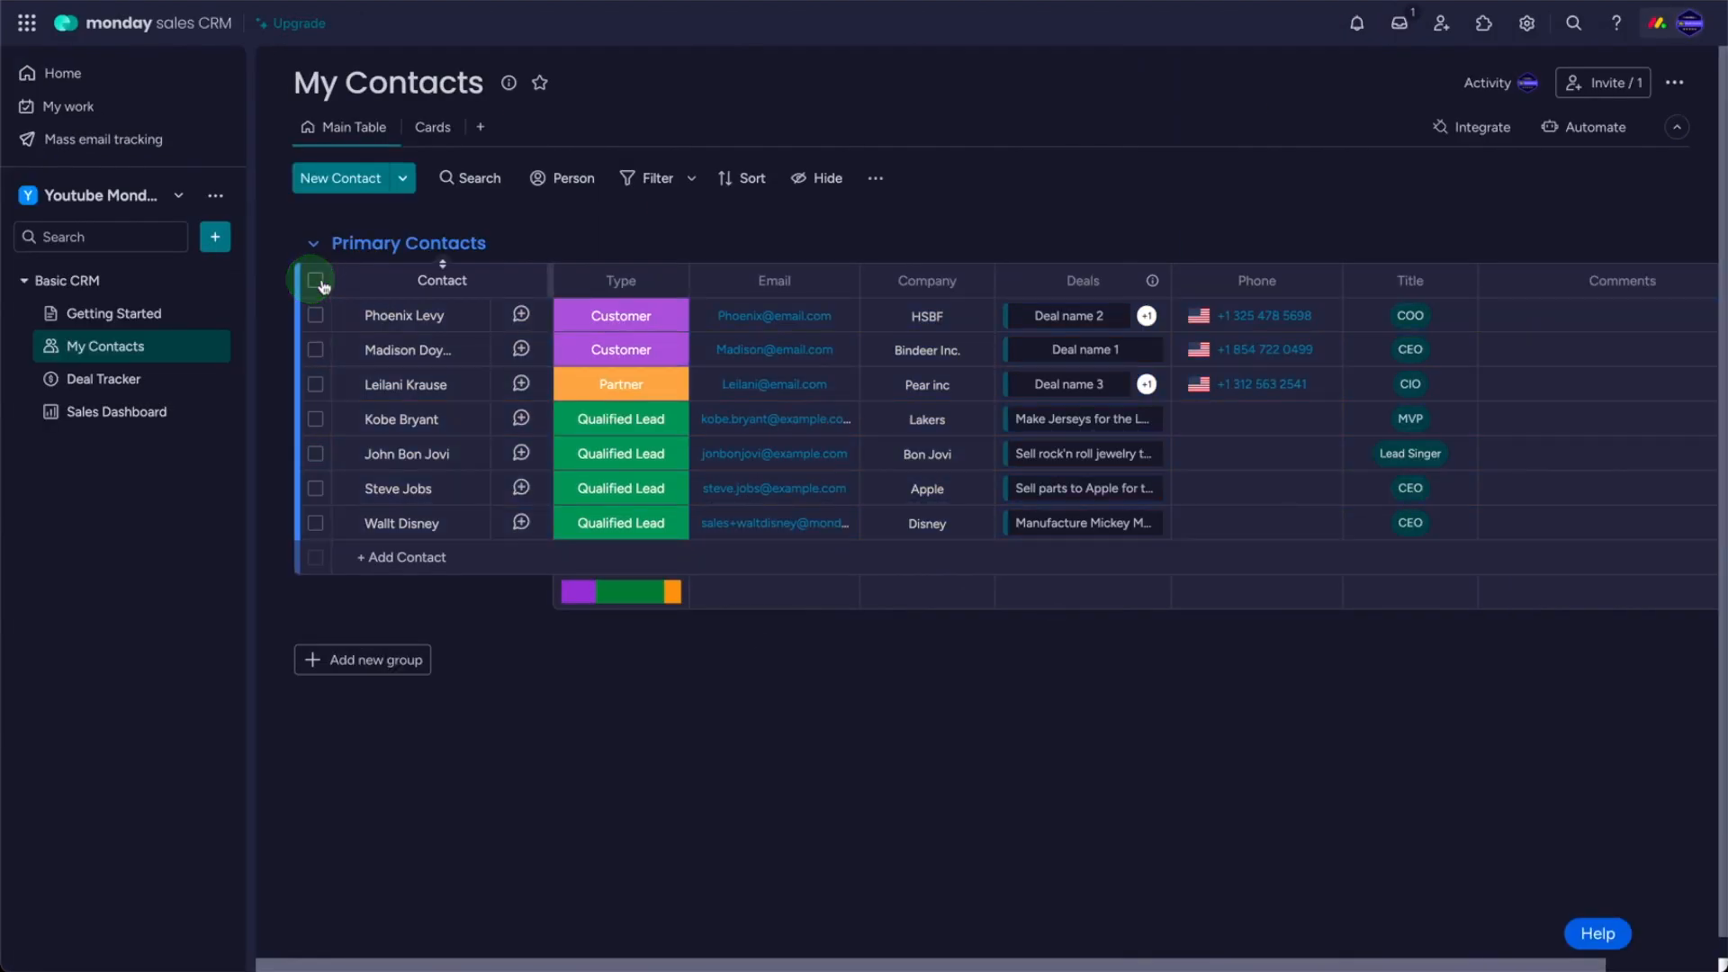
{"action": "left_click", "coordinate": [315, 280]}
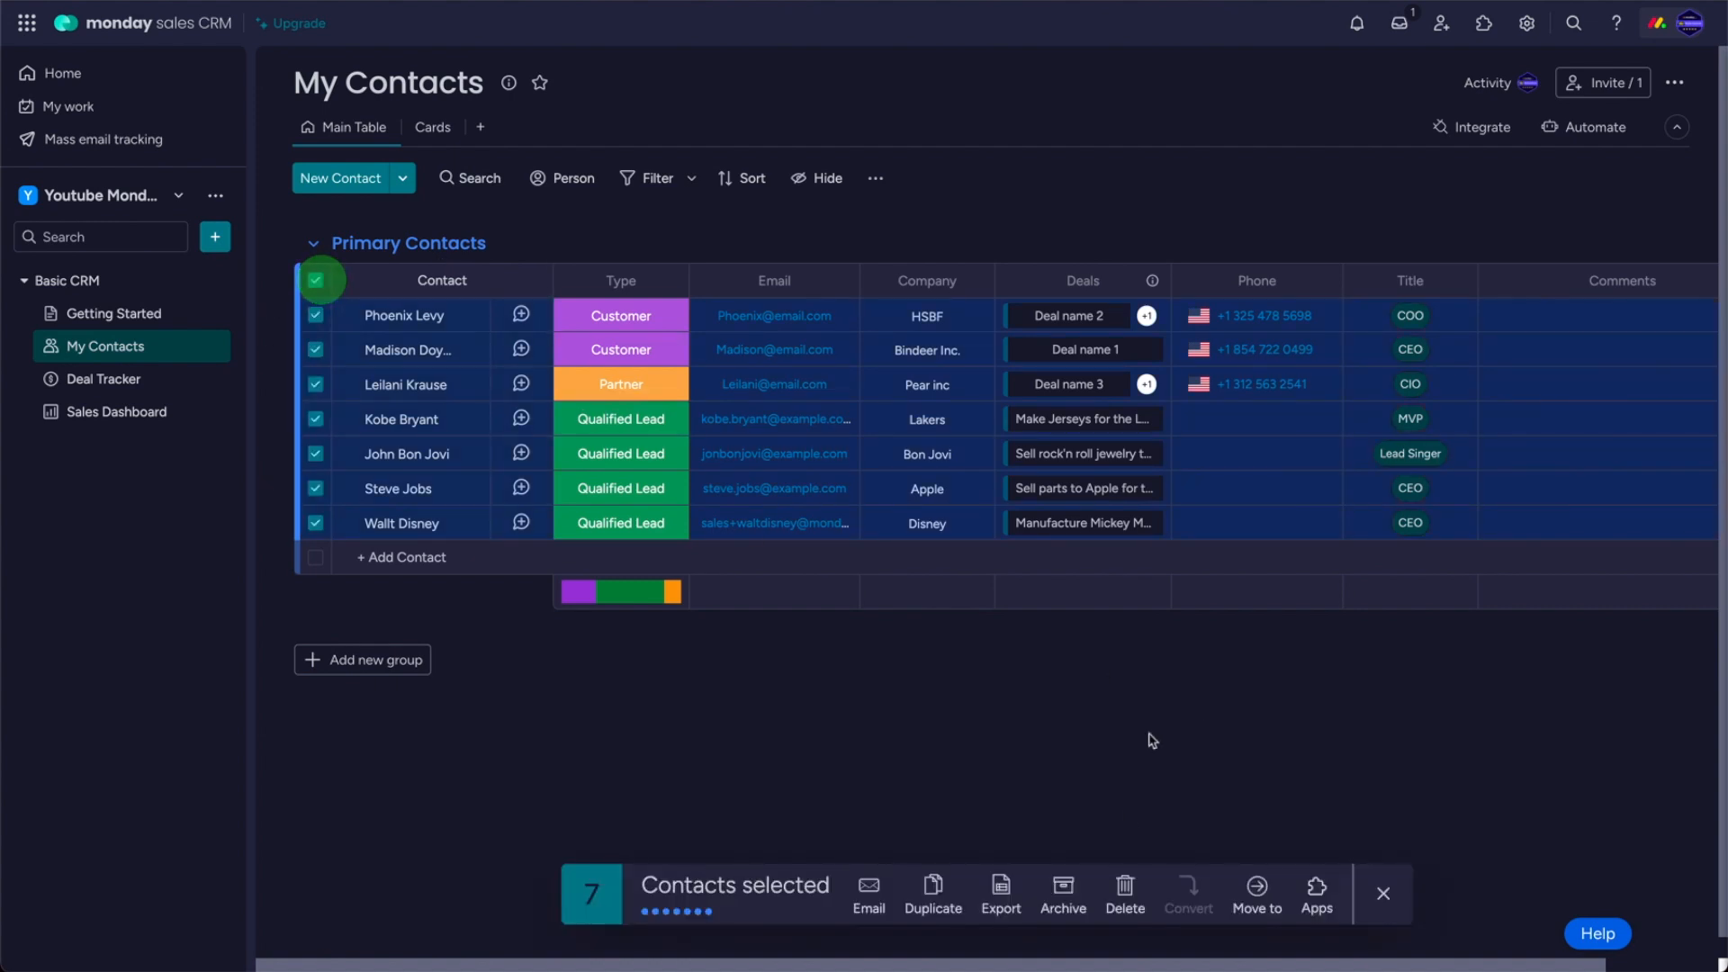
{"action": "left_click", "coordinate": [872, 893]}
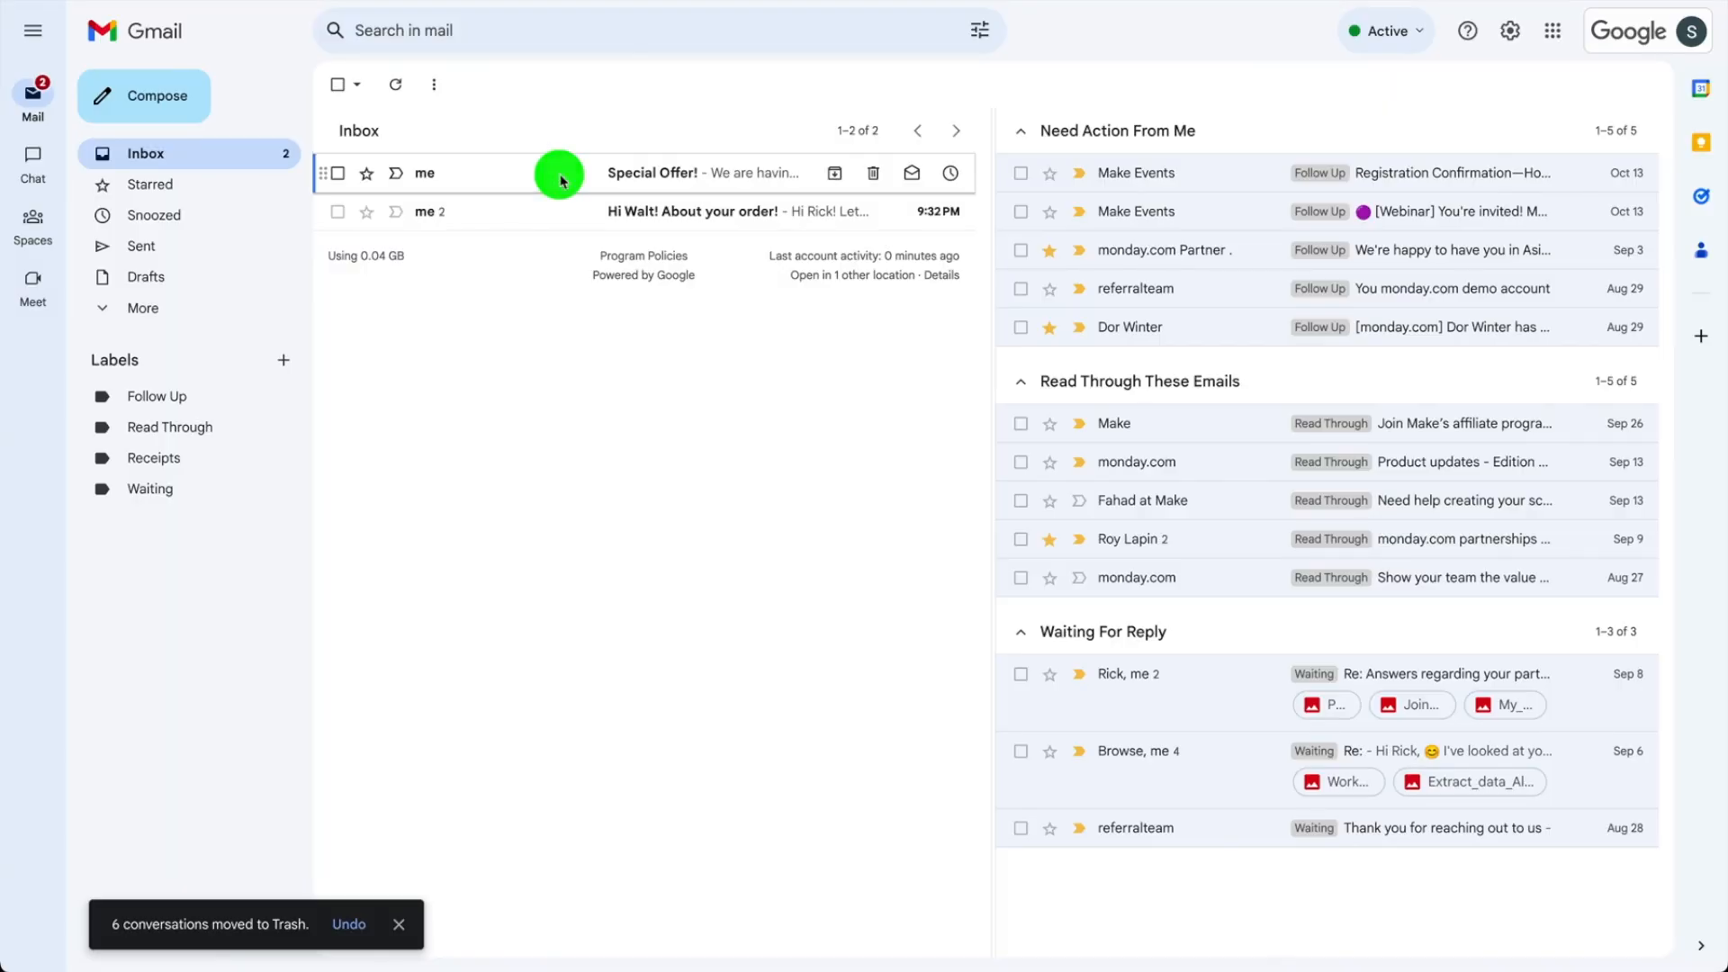
In Gmail, open the received "Special Offer!" email and examine its discount message.
{"action": "left_click", "coordinate": [559, 171]}
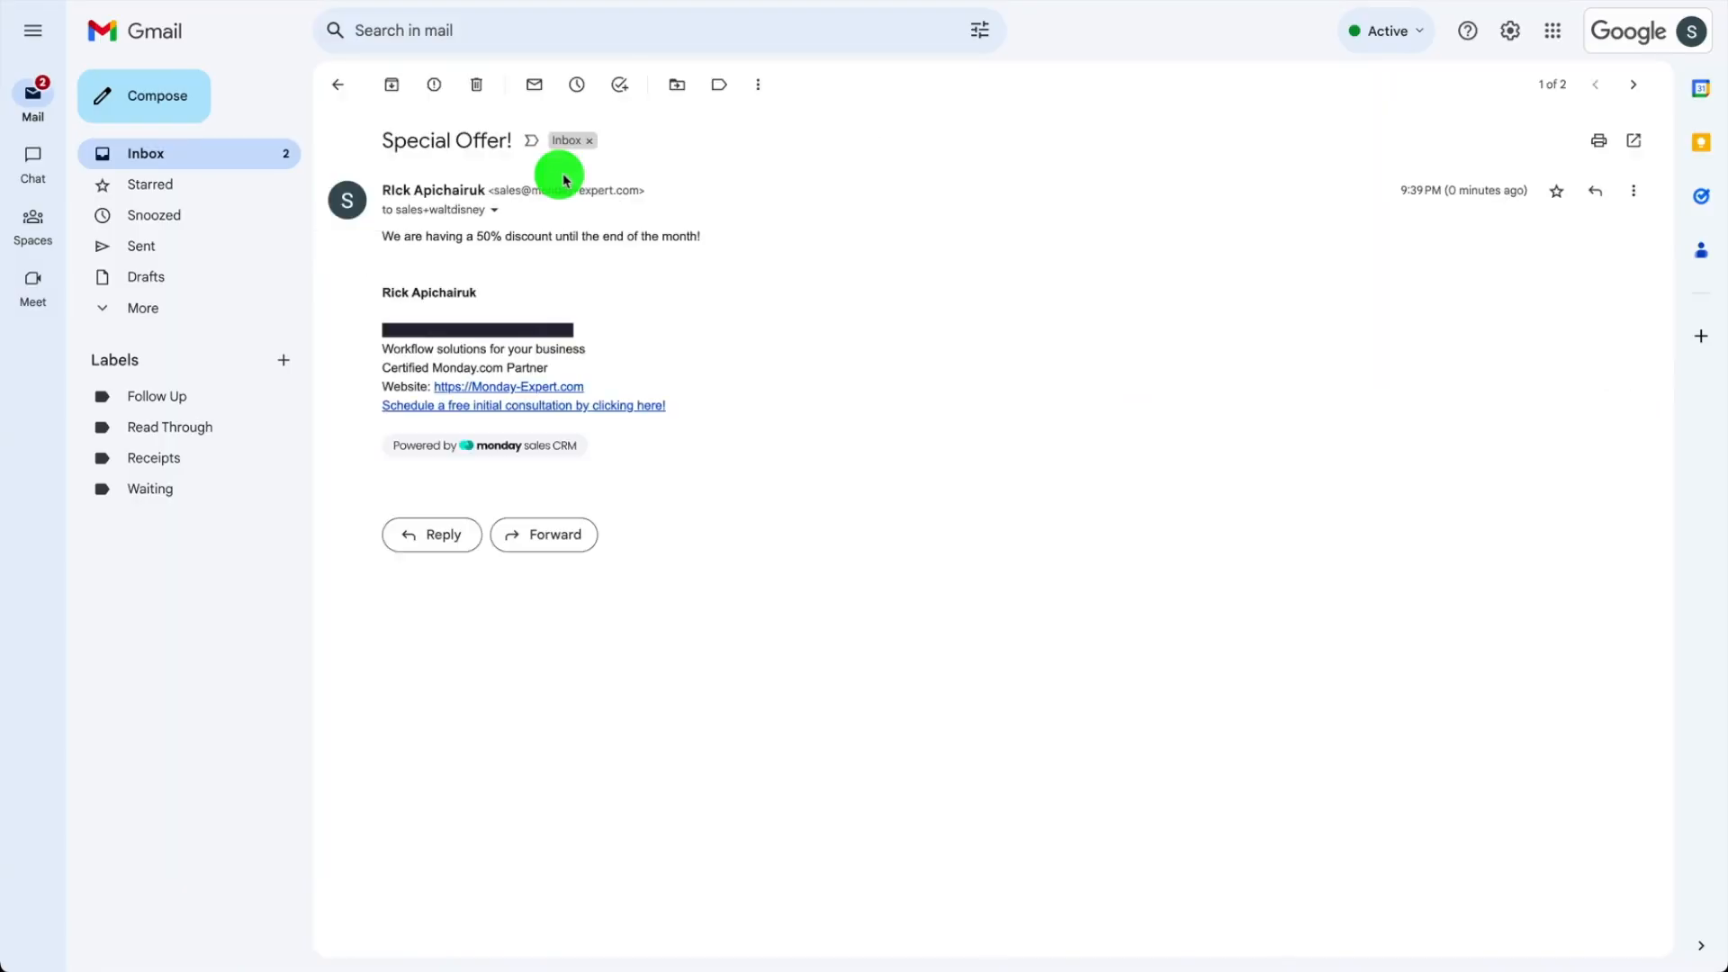
{"action": "left_click_drag", "start_coordinate": [382, 236], "coordinate": [795, 241]}
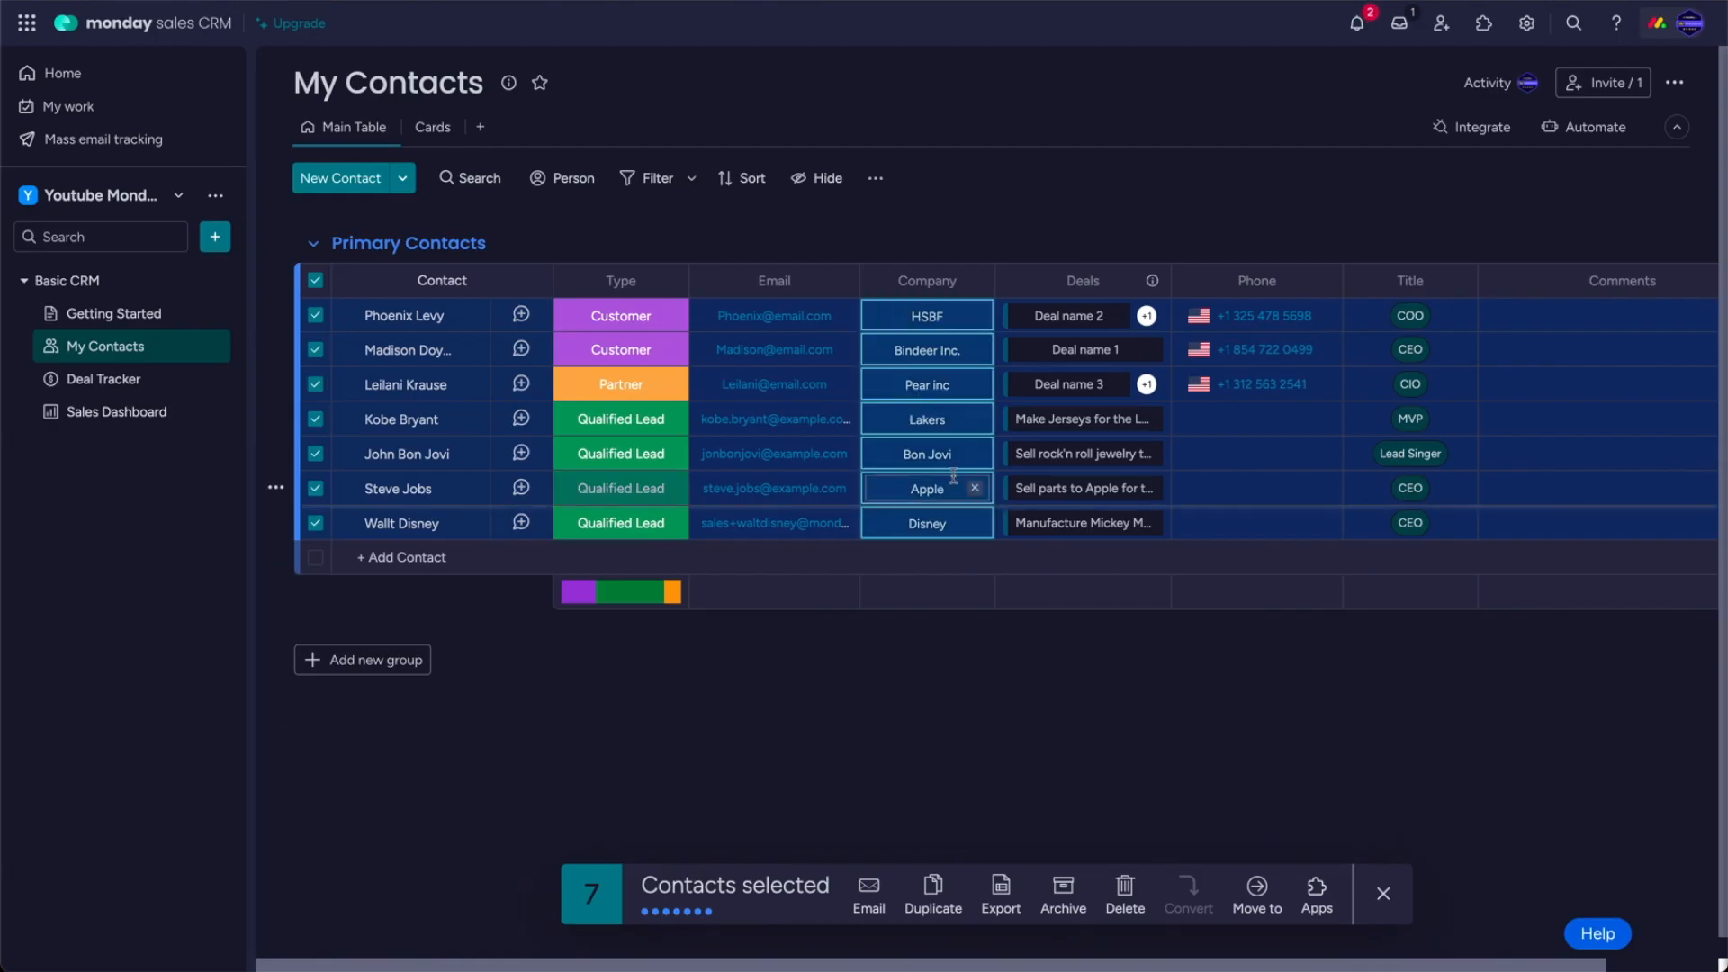
Return to monday sales CRM and check the mass email tracking statistics for the "Special Offer!" email, refreshing them.
{"action": "left_click", "coordinate": [132, 144]}
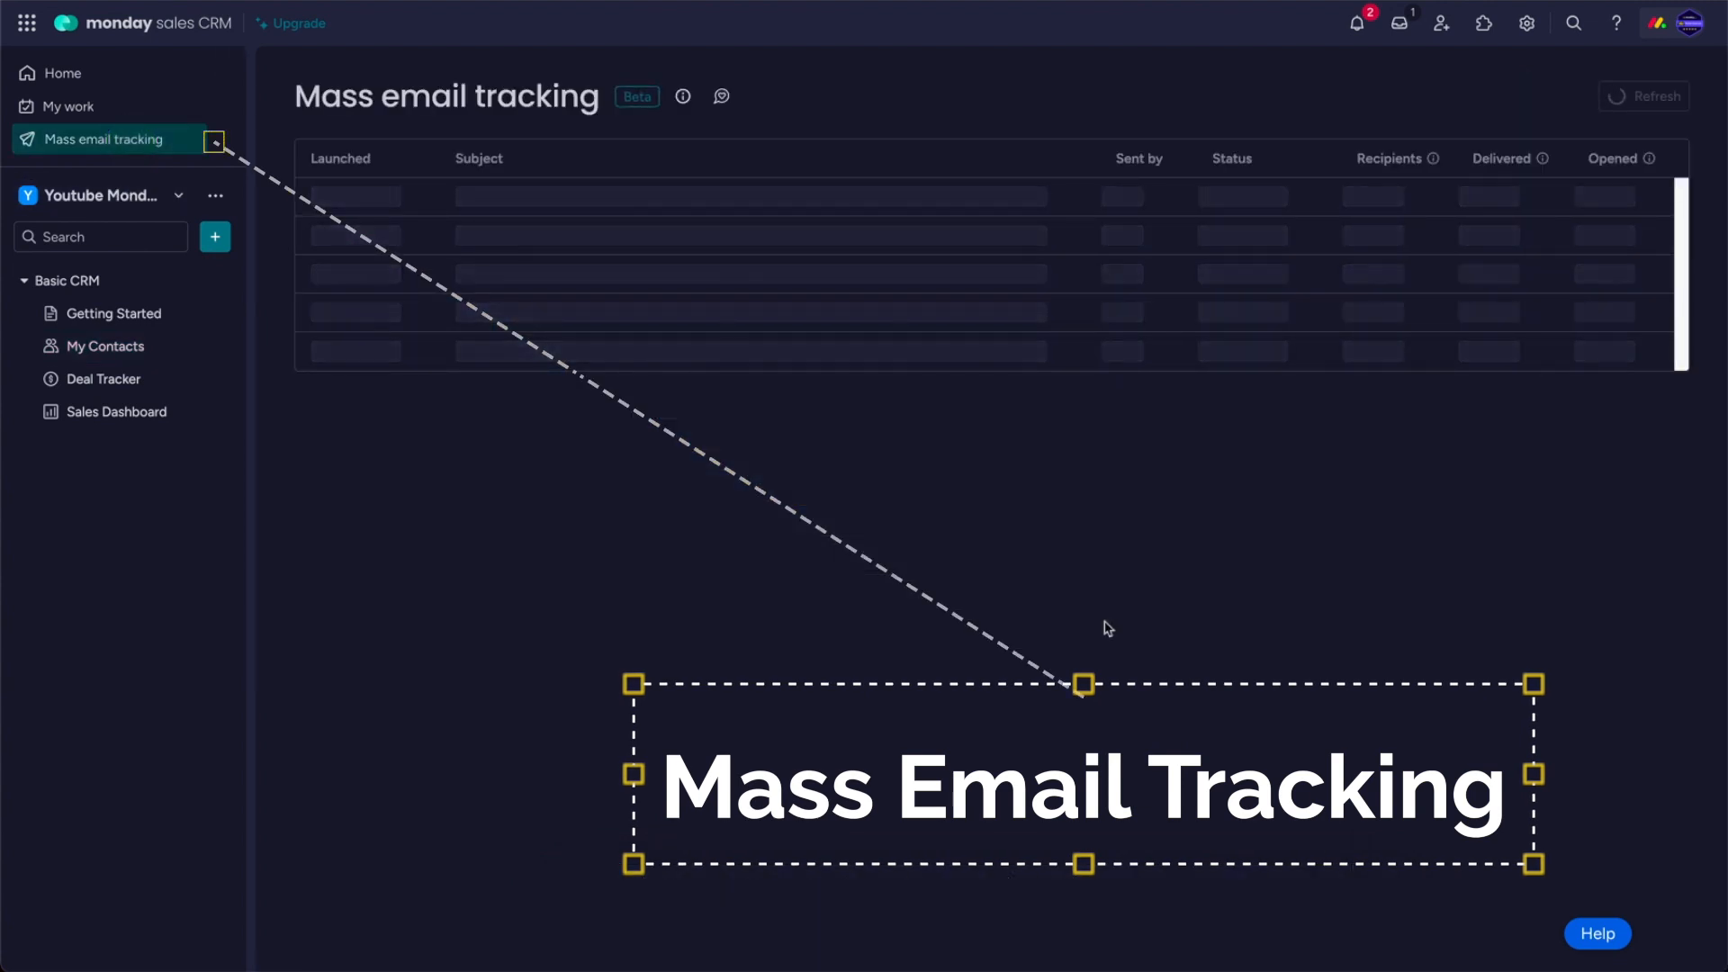
{"action": "mouse_move", "coordinate": [1240, 200]}
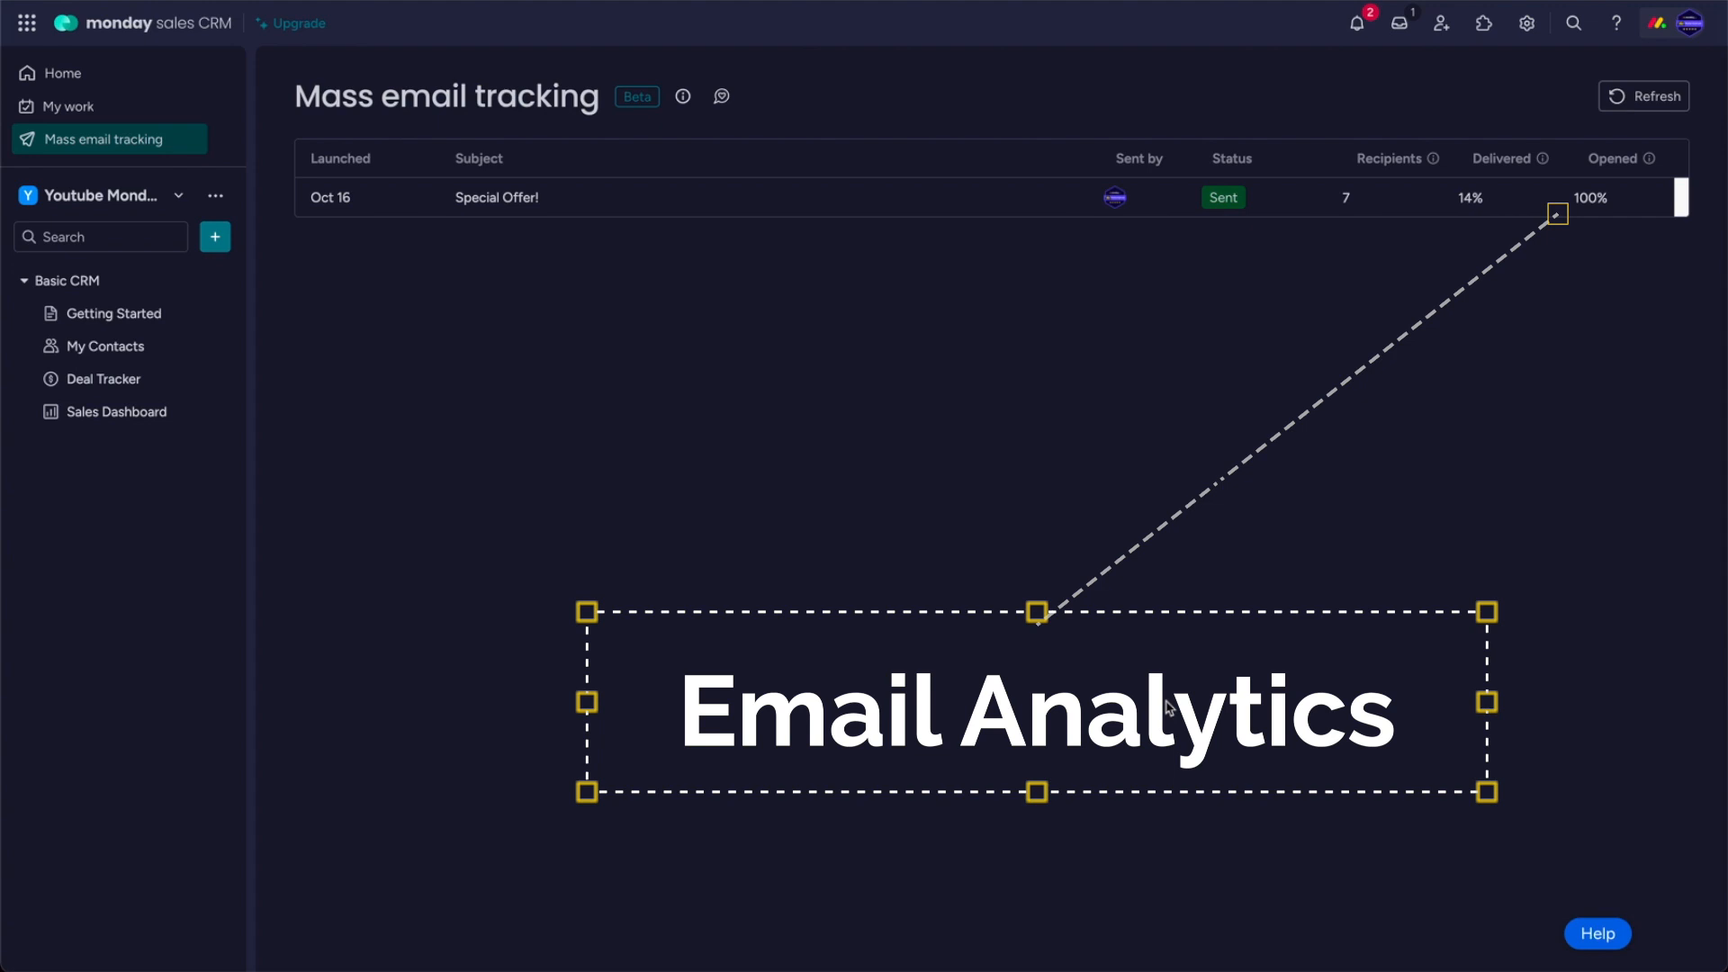
{"action": "left_click", "coordinate": [1625, 96]}
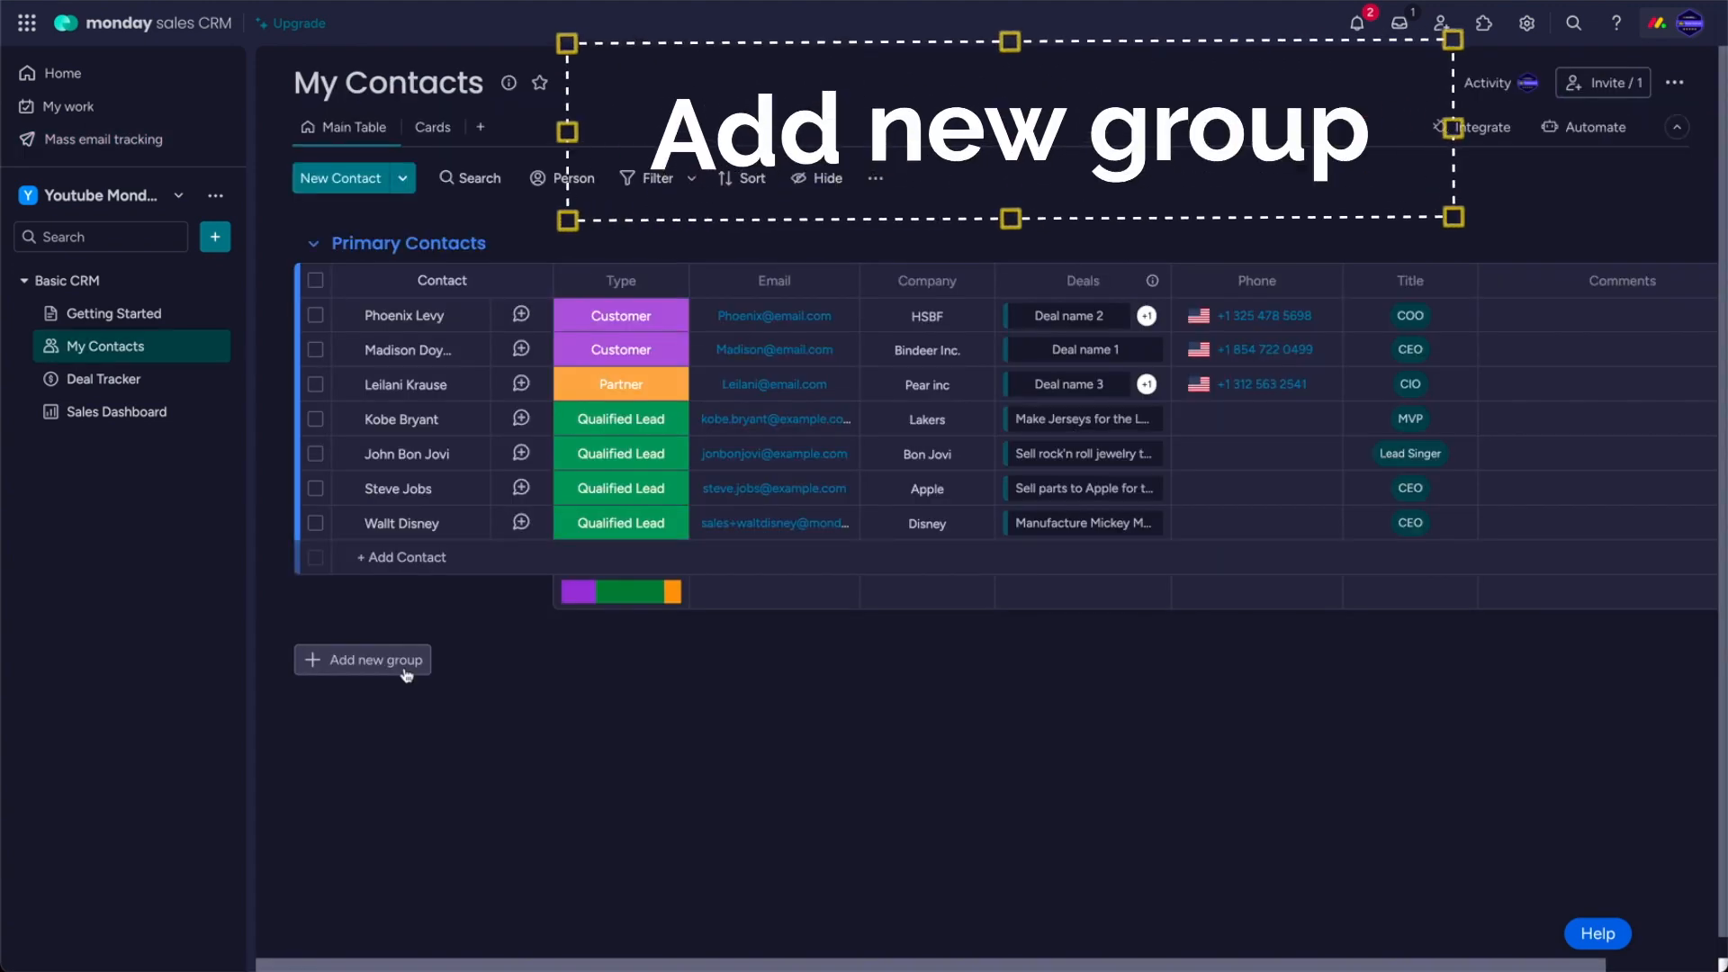
Add a new group named "Qualified Leads" below Primary Contacts on the My Contacts board.
{"action": "left_click", "coordinate": [405, 666]}
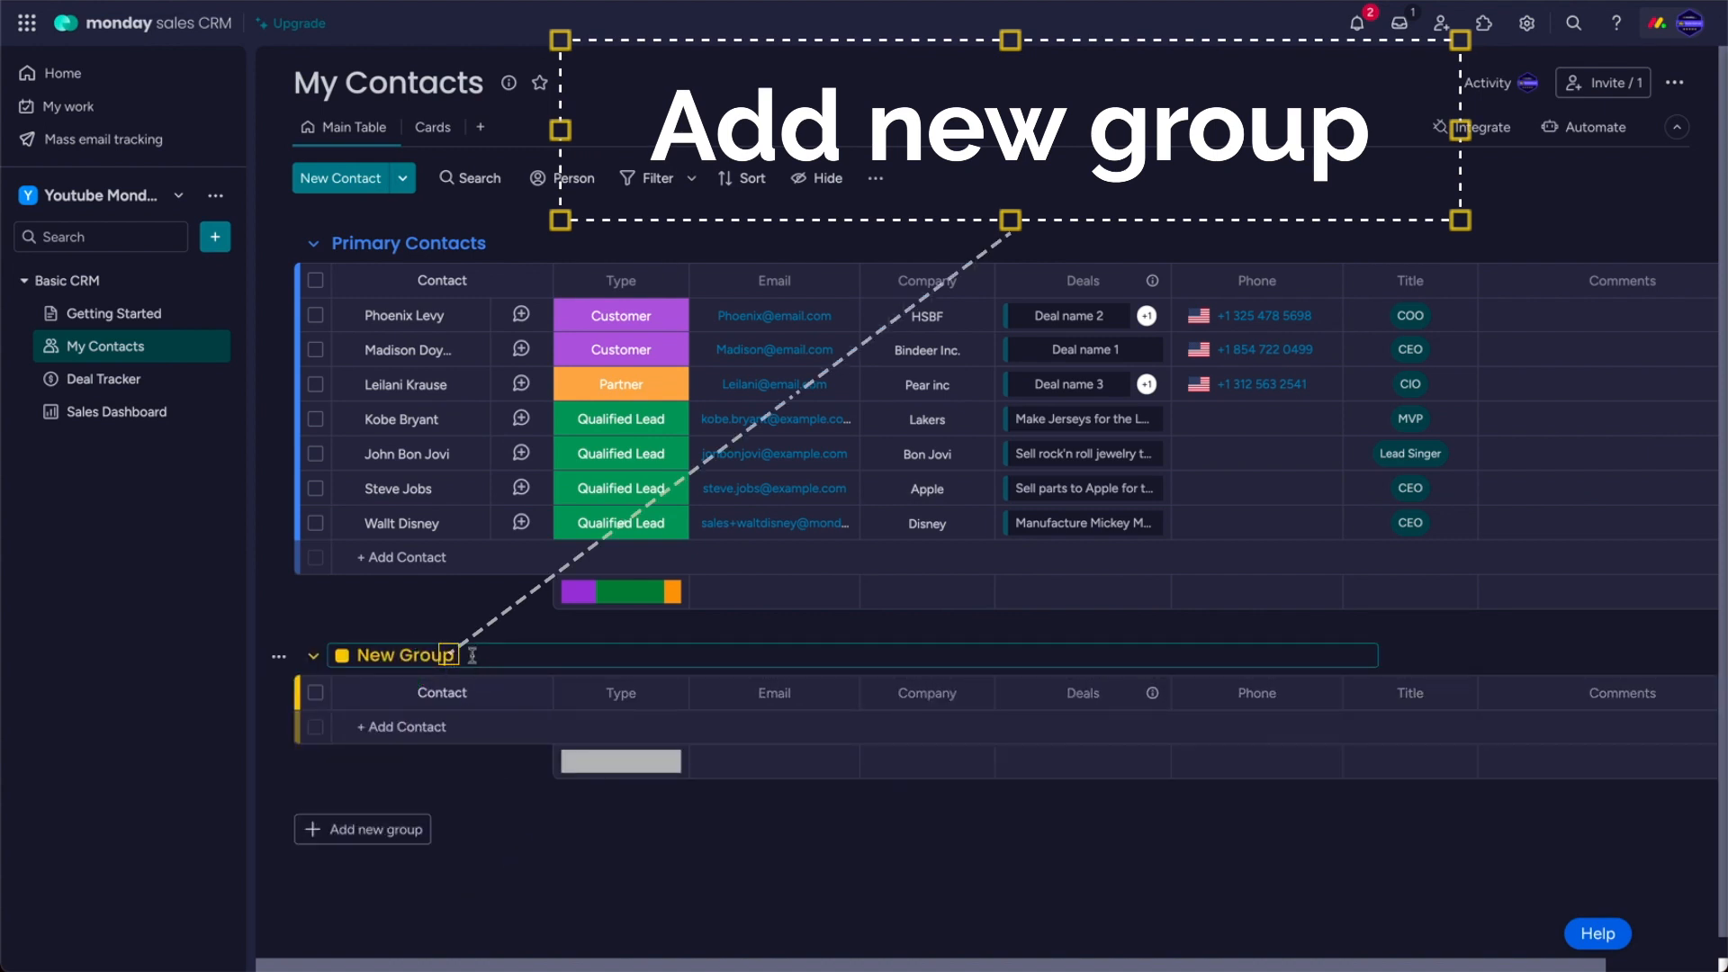
{"action": "left_click_drag", "start_coordinate": [472, 656], "coordinate": [349, 650]}
{"action": "type", "text": "Qua"}
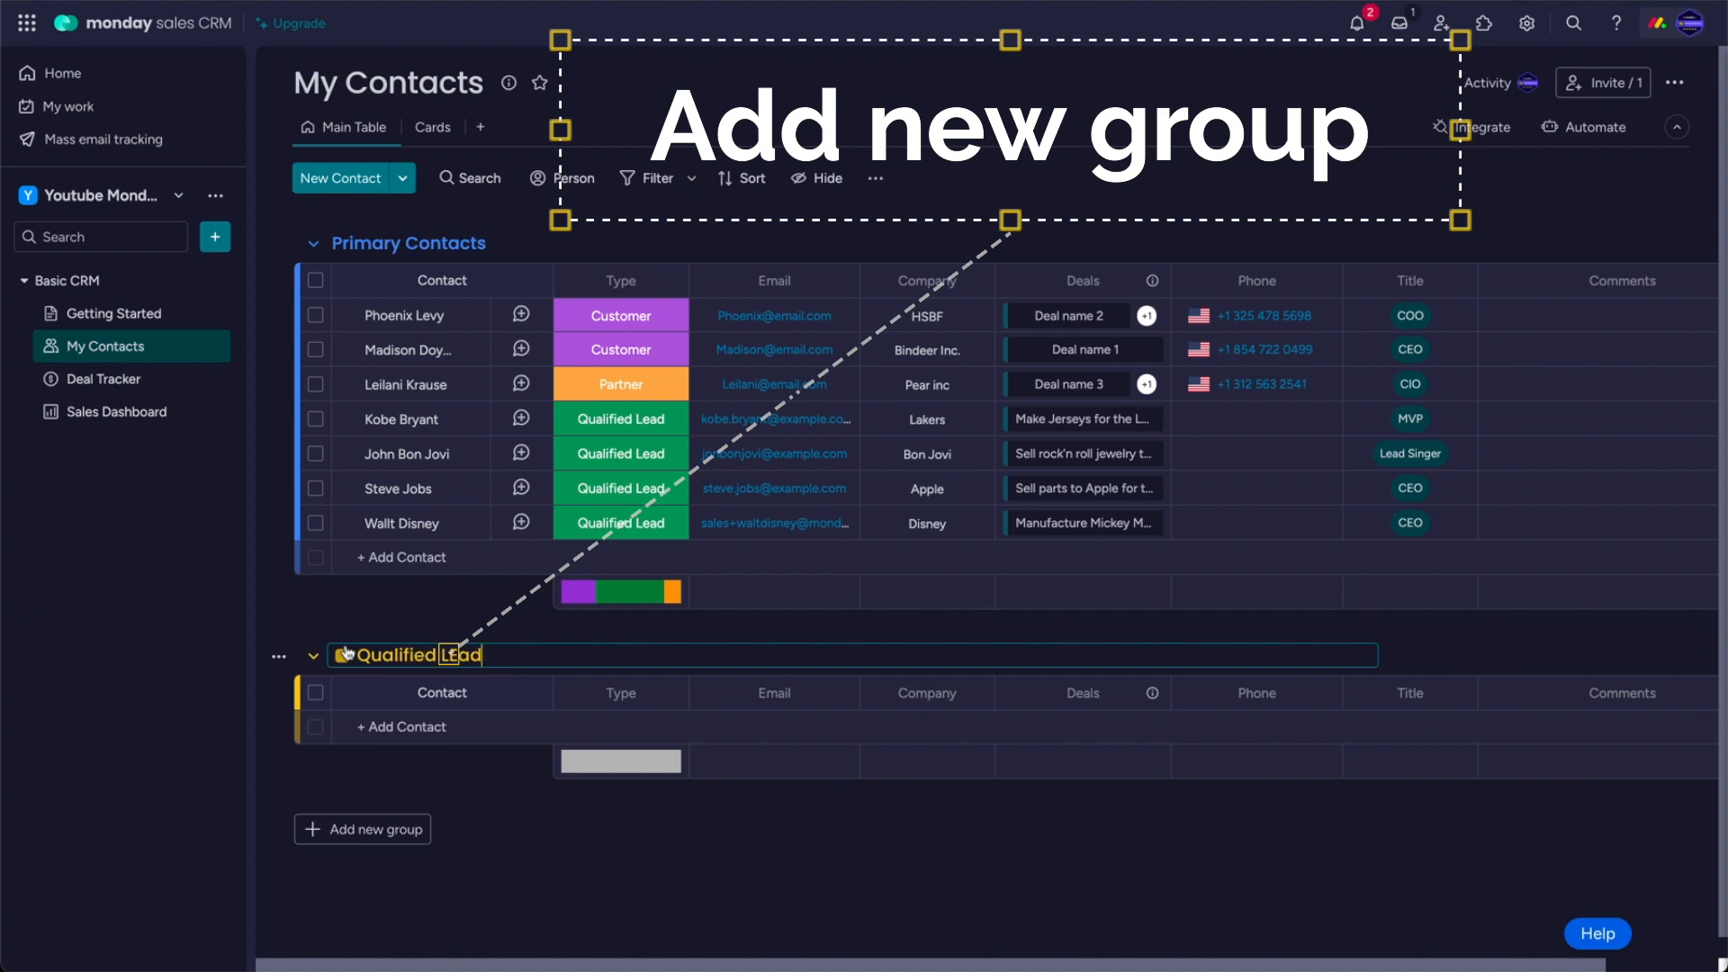
{"action": "type", "text": "lified L"}
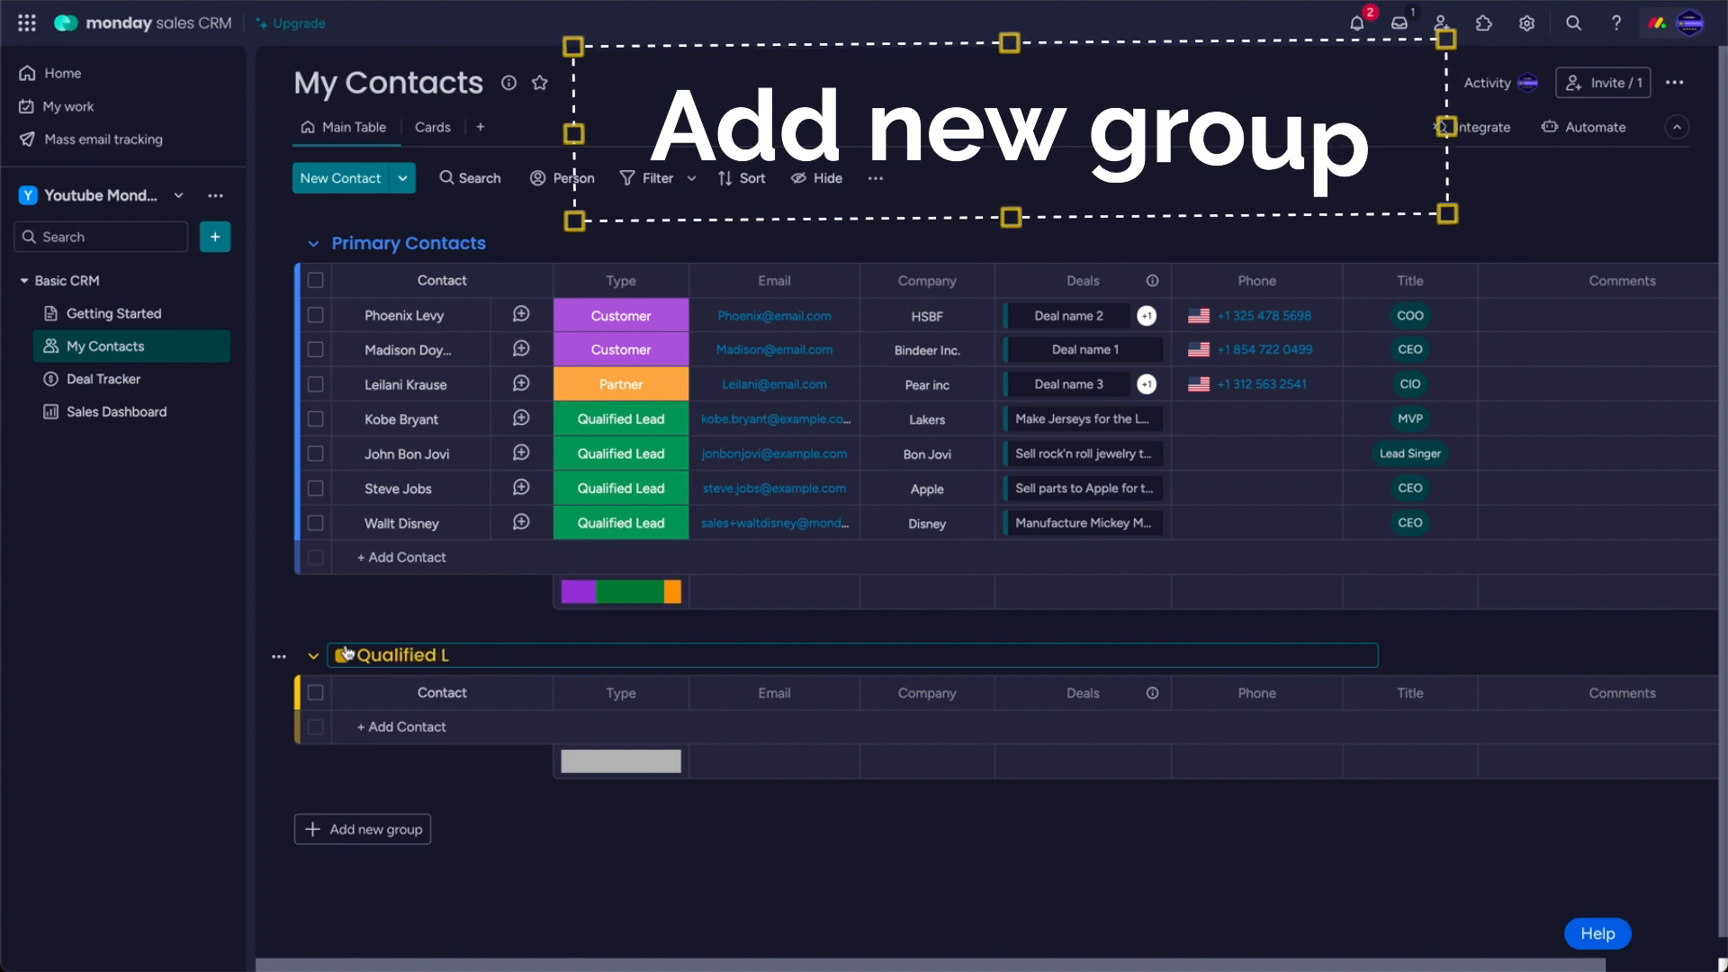
{"action": "type", "text": "eads"}
{"action": "key", "text": "Return"}
Start a new custom automation on the My Contacts board with the trigger "When status changes to something".
{"action": "left_click", "coordinate": [1610, 137]}
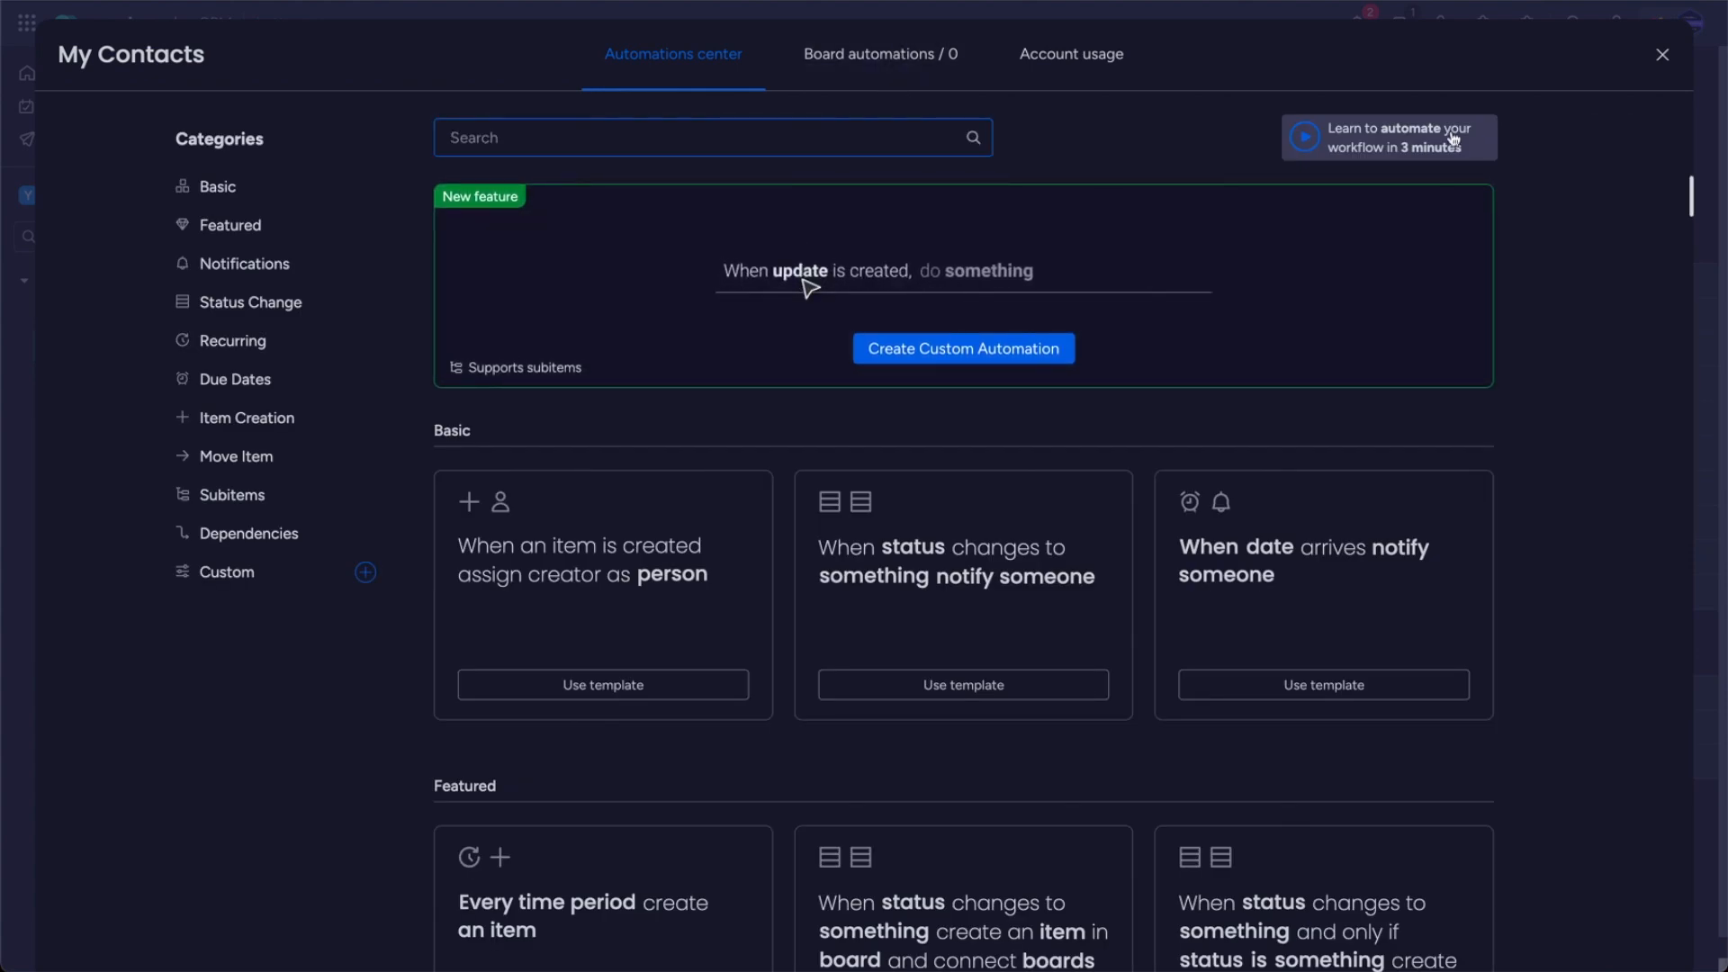
{"action": "left_click", "coordinate": [915, 56]}
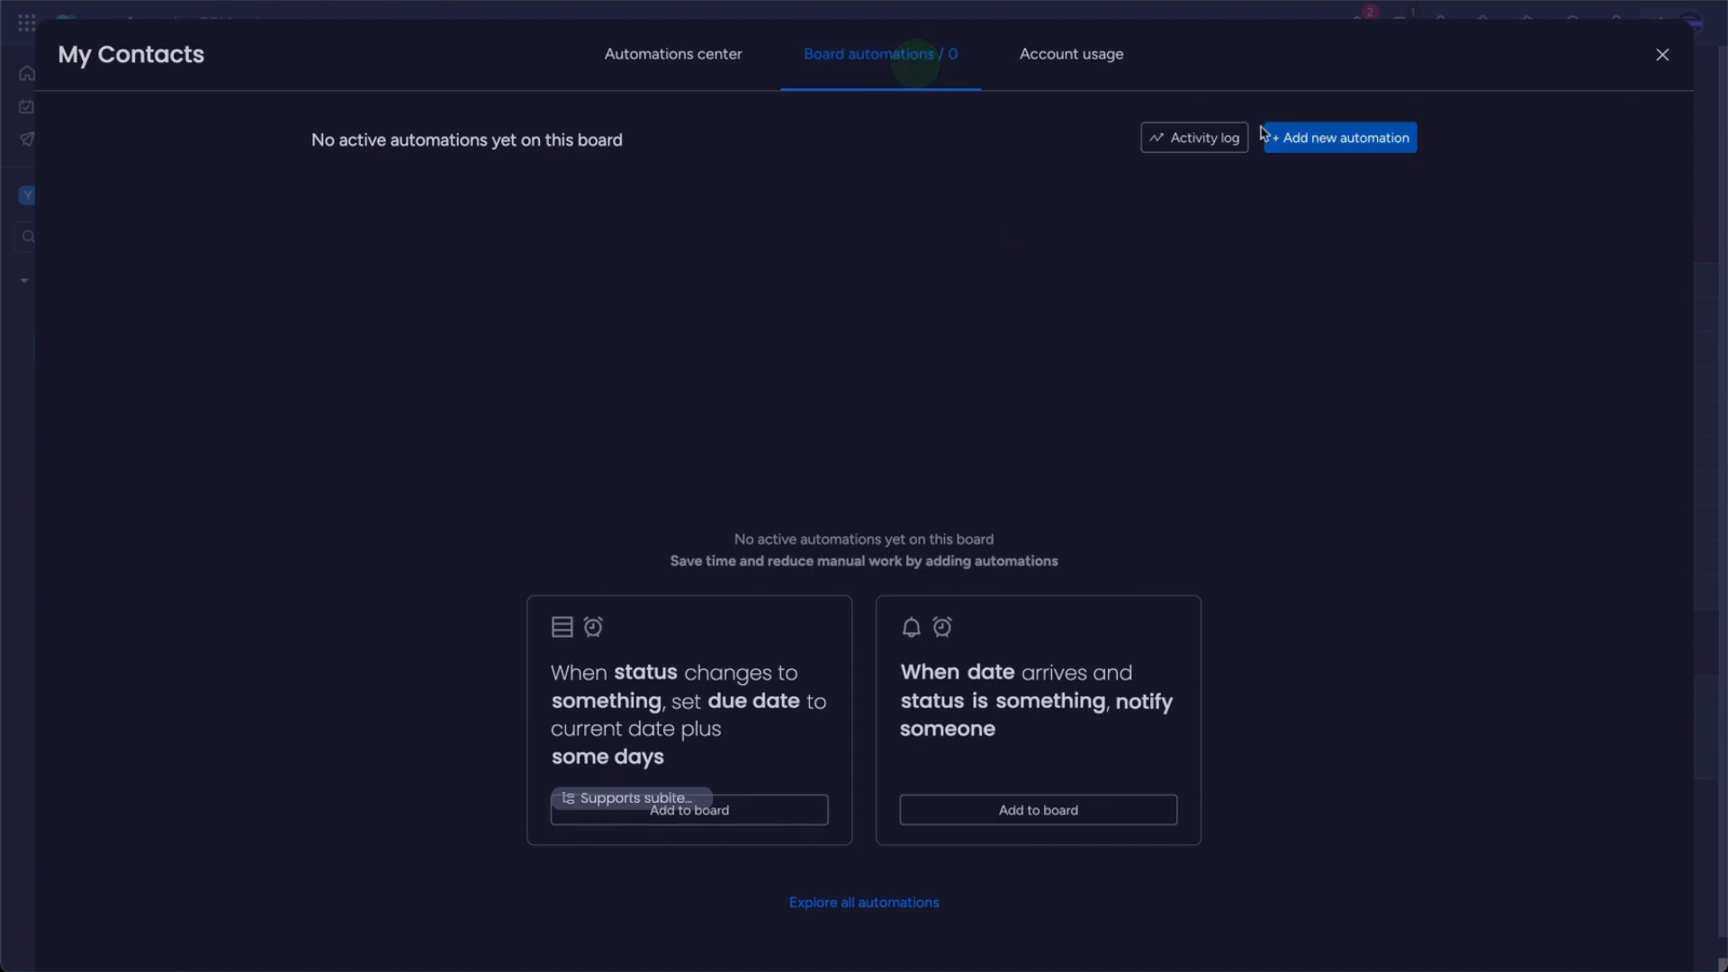
{"action": "left_click", "coordinate": [1325, 137]}
{"action": "left_click", "coordinate": [571, 185]}
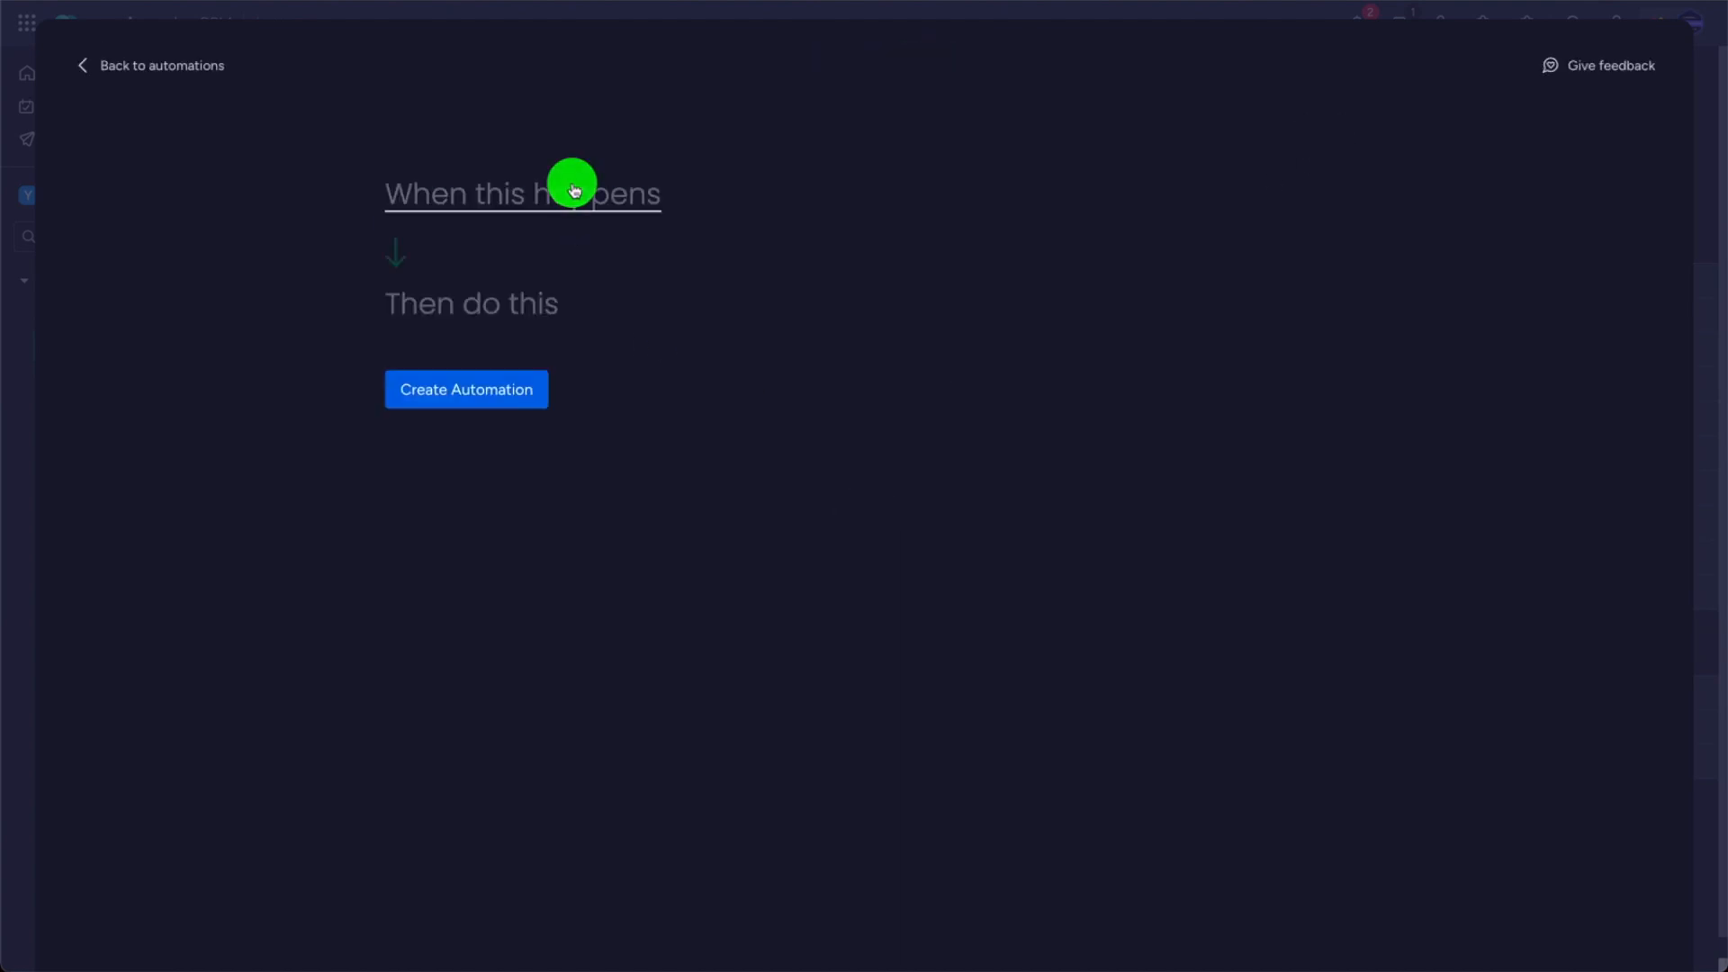
{"action": "left_click", "coordinate": [520, 311]}
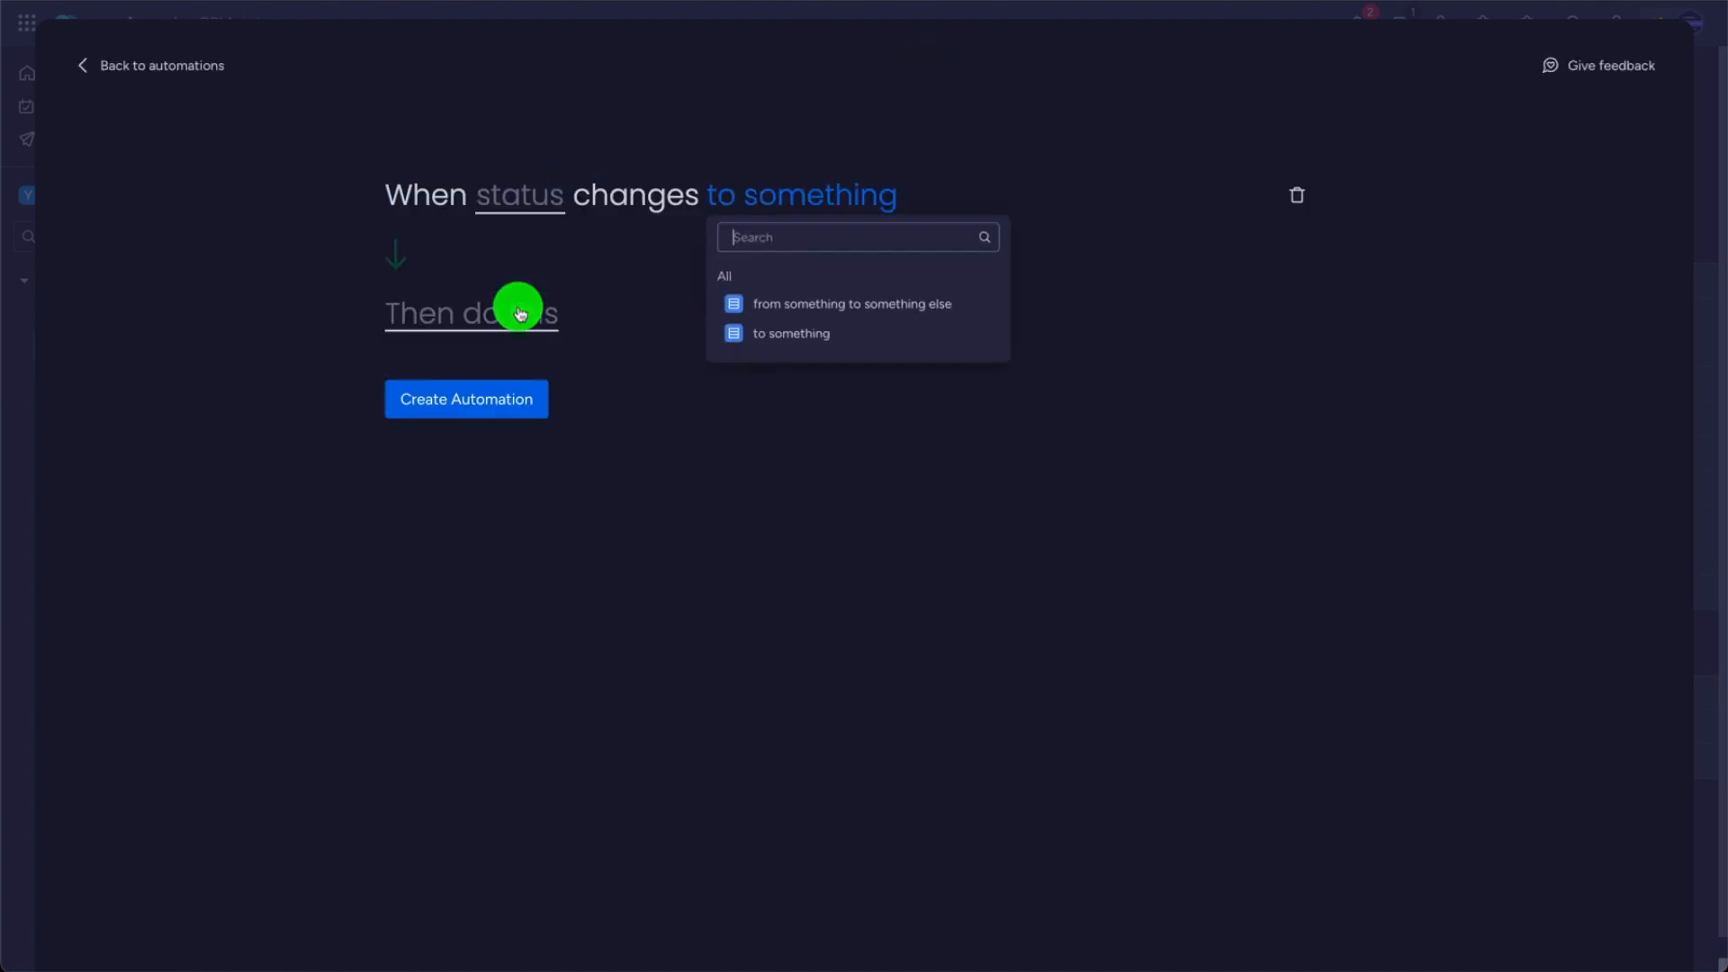
{"action": "left_click", "coordinate": [833, 349]}
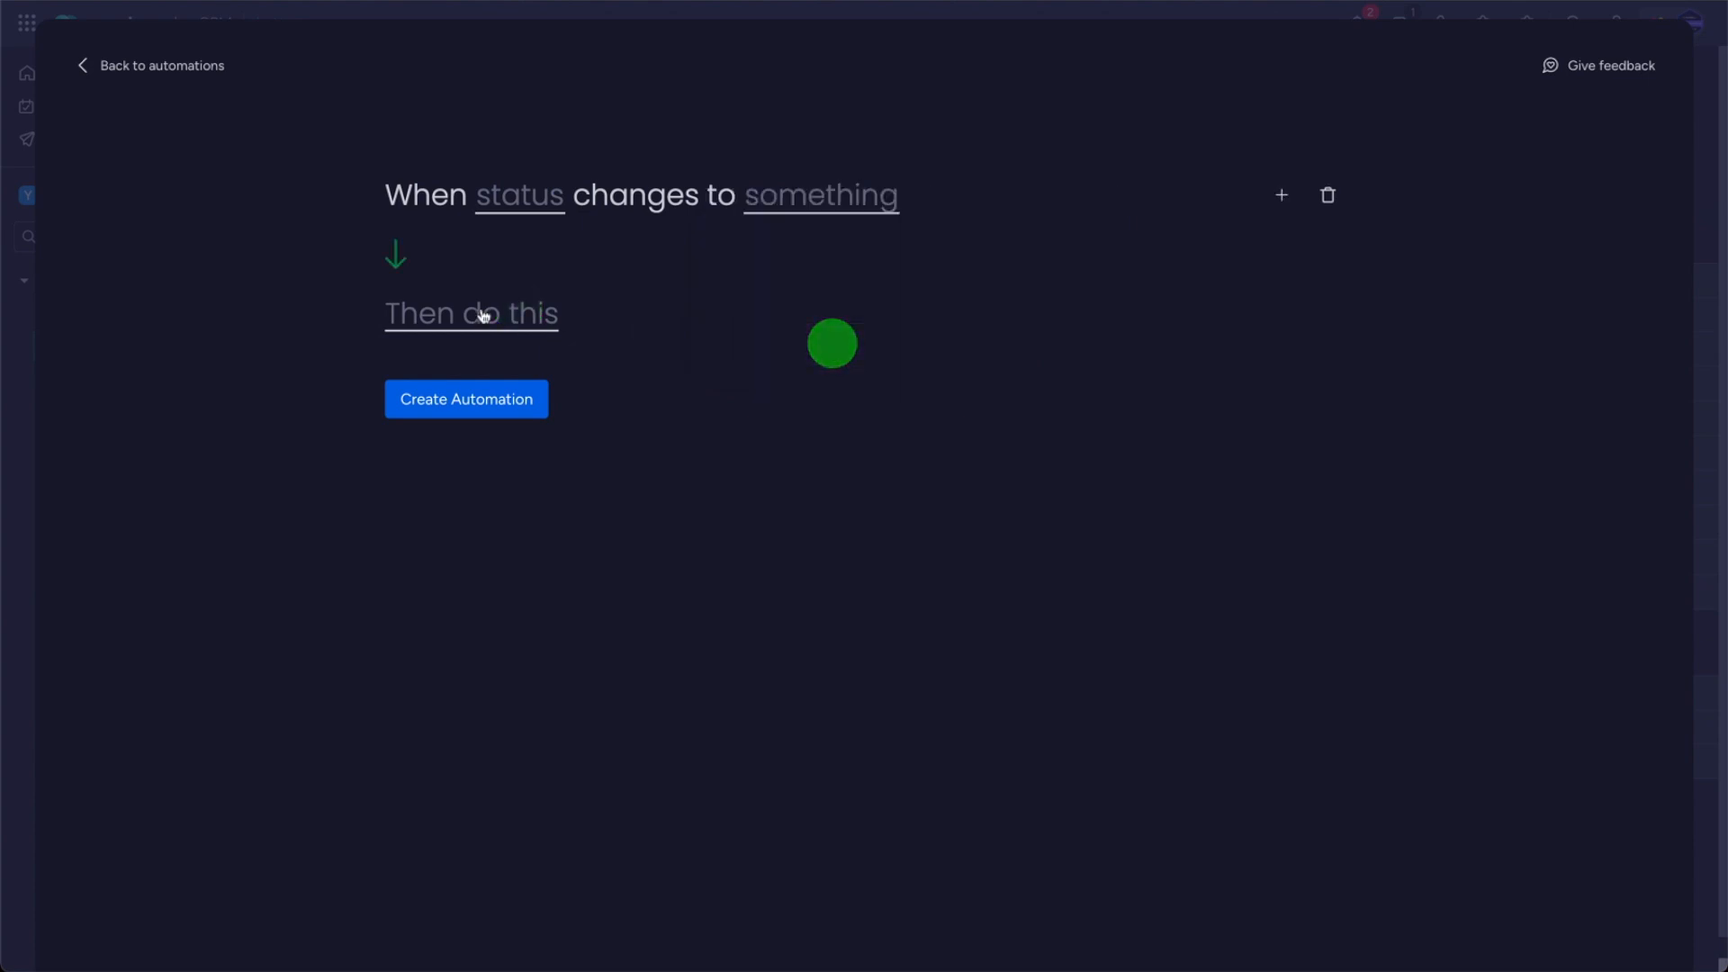
Finish and create the automation that moves contacts to the Qualified Leads group when their Type changes to Qualified Lead.
{"action": "left_click", "coordinate": [498, 196]}
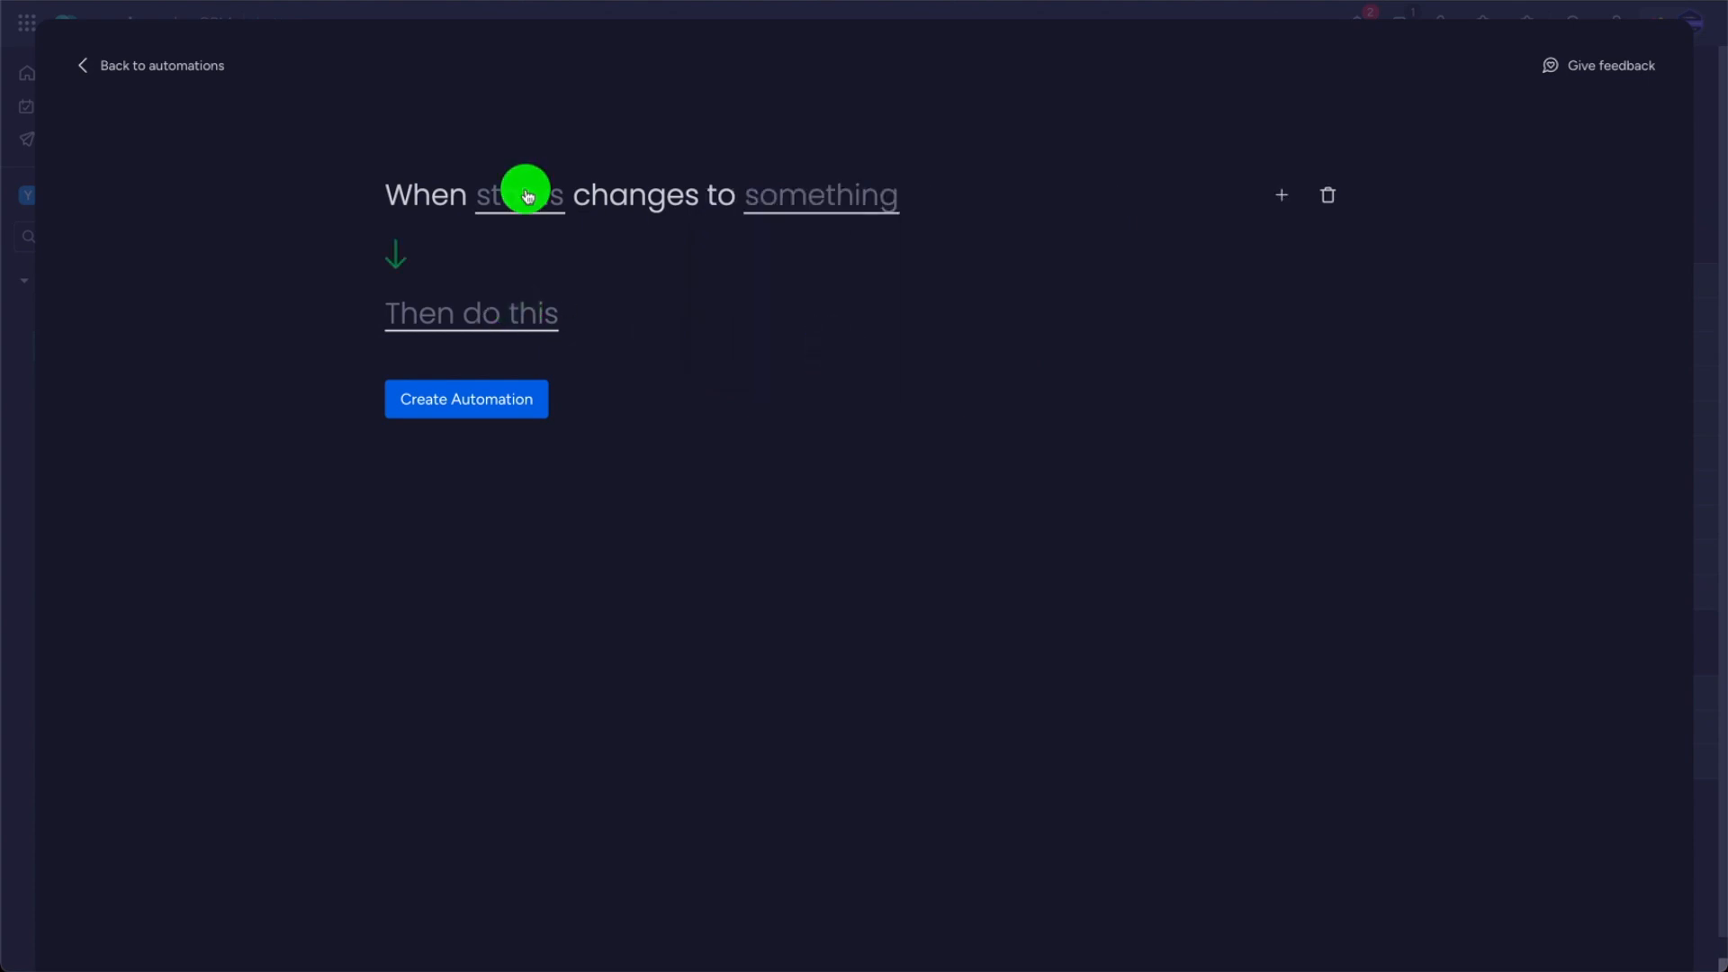
{"action": "left_click", "coordinate": [529, 410]}
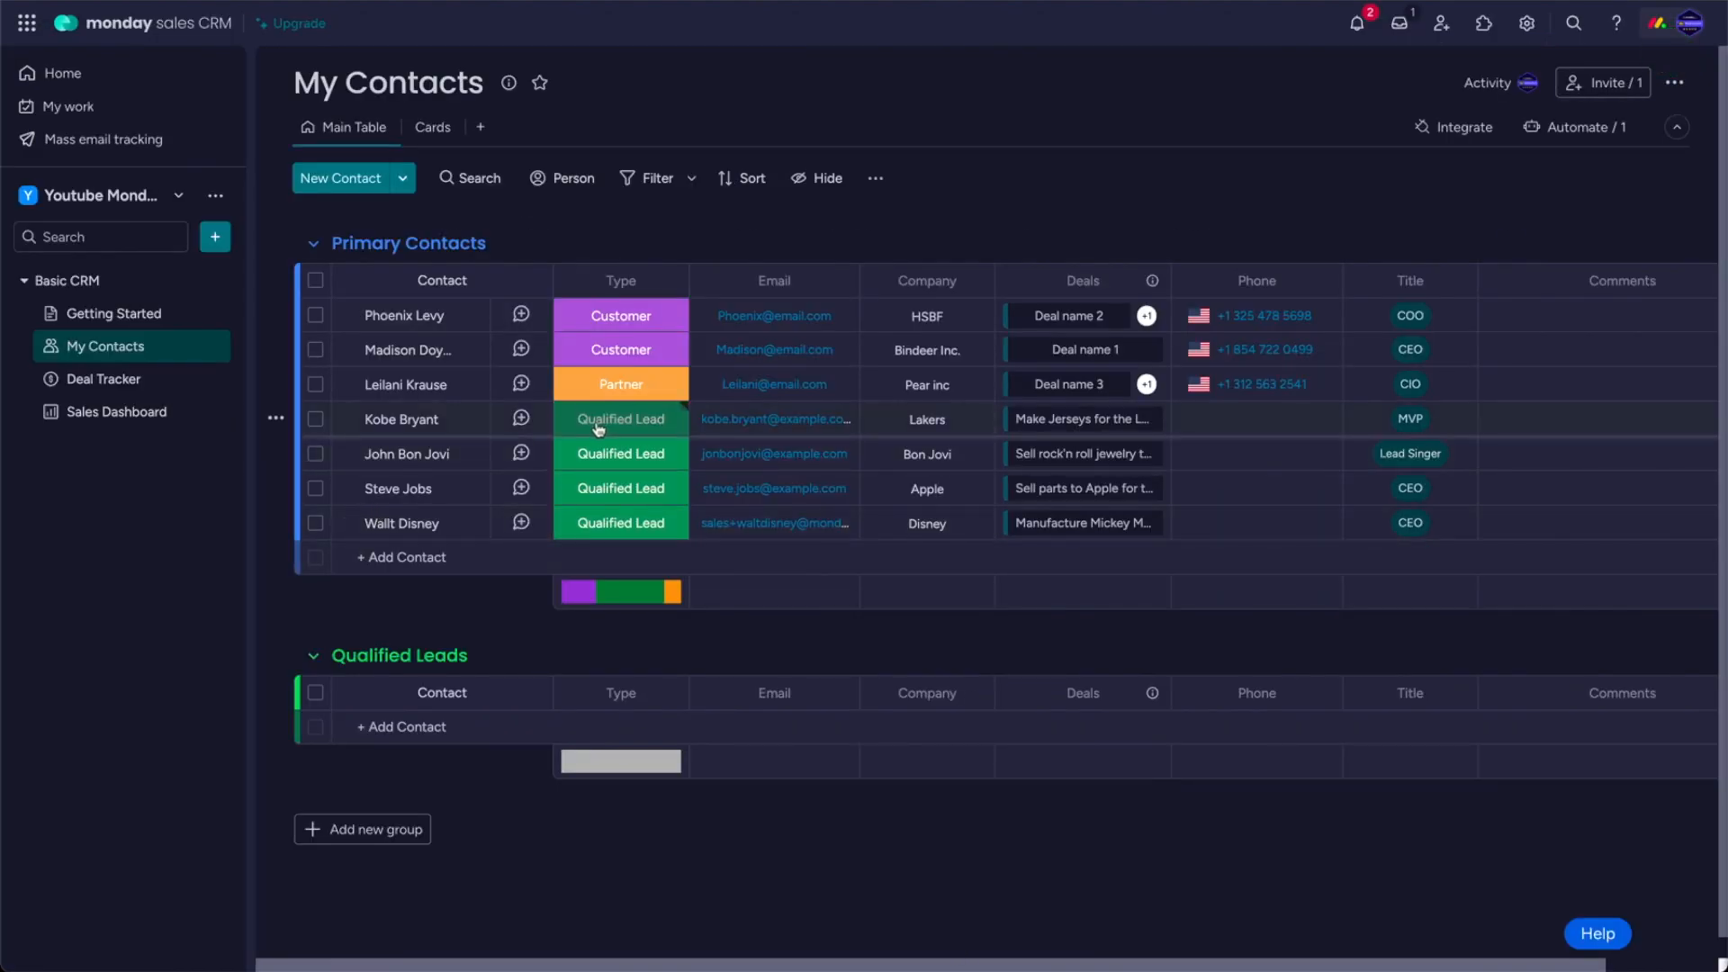
Clear the Type of the four qualified contacts in Primary Contacts and set it again to Qualified Lead to trigger the automation.
{"action": "left_click", "coordinate": [632, 429]}
{"action": "left_click", "coordinate": [640, 640]}
{"action": "left_click", "coordinate": [658, 455]}
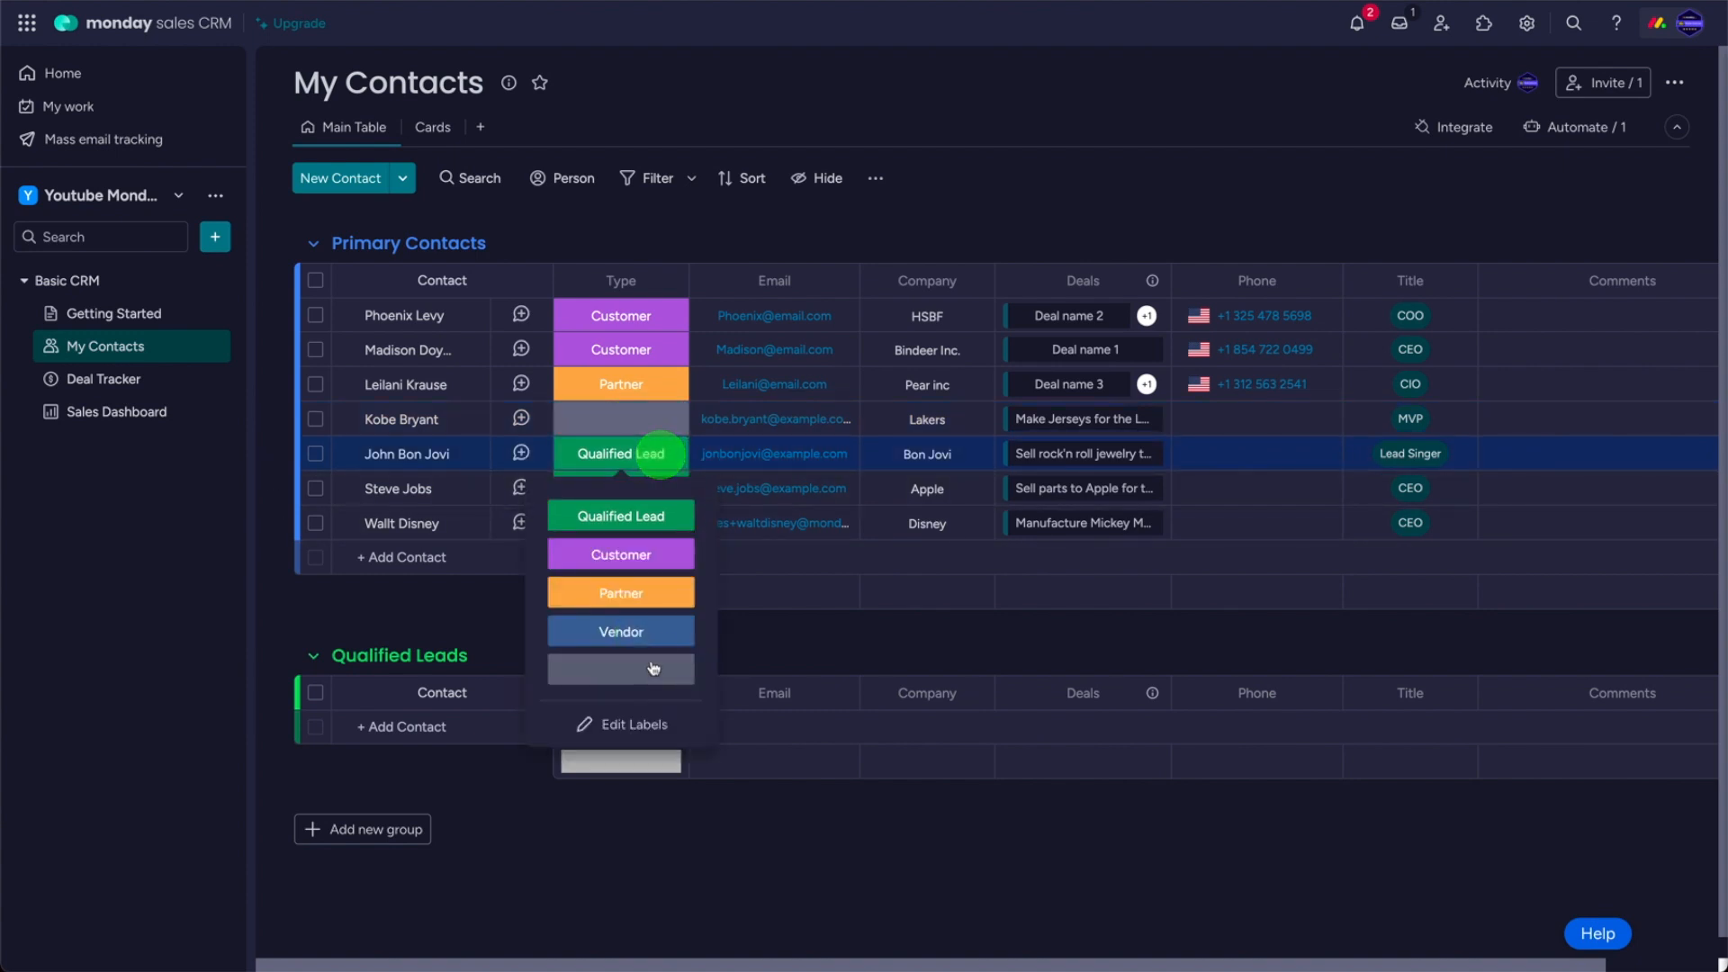
{"action": "left_click", "coordinate": [649, 668]}
{"action": "left_click", "coordinate": [654, 515]}
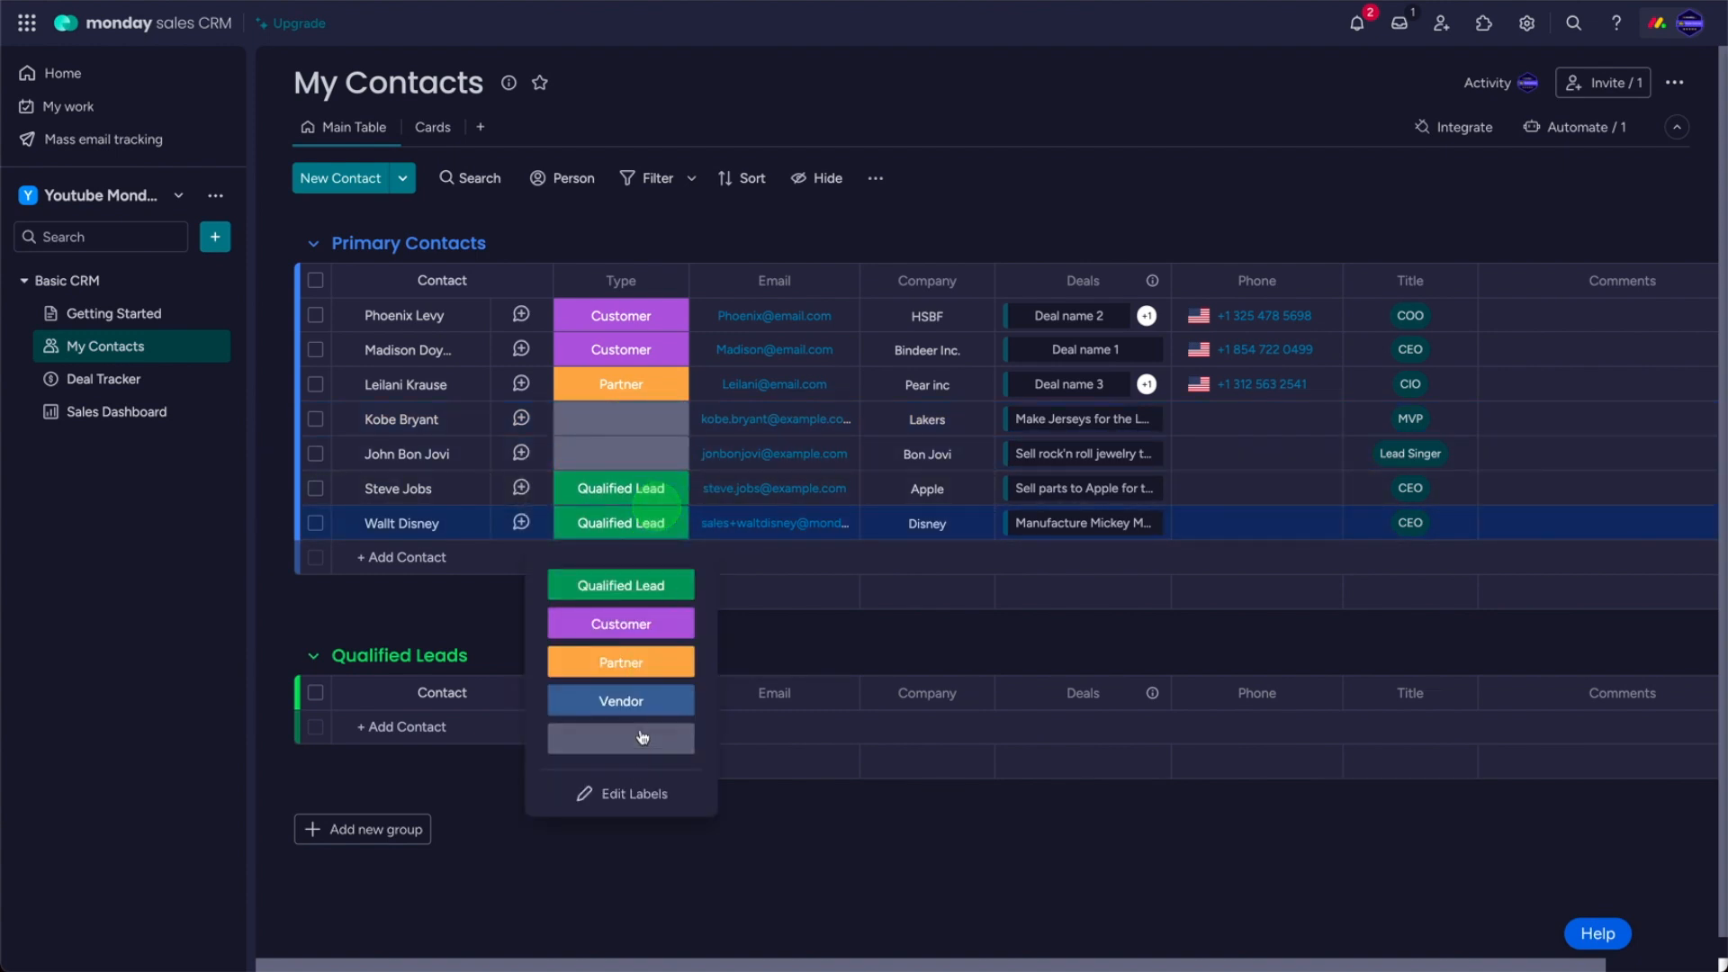
{"action": "left_click", "coordinate": [640, 737]}
{"action": "left_click", "coordinate": [657, 490]}
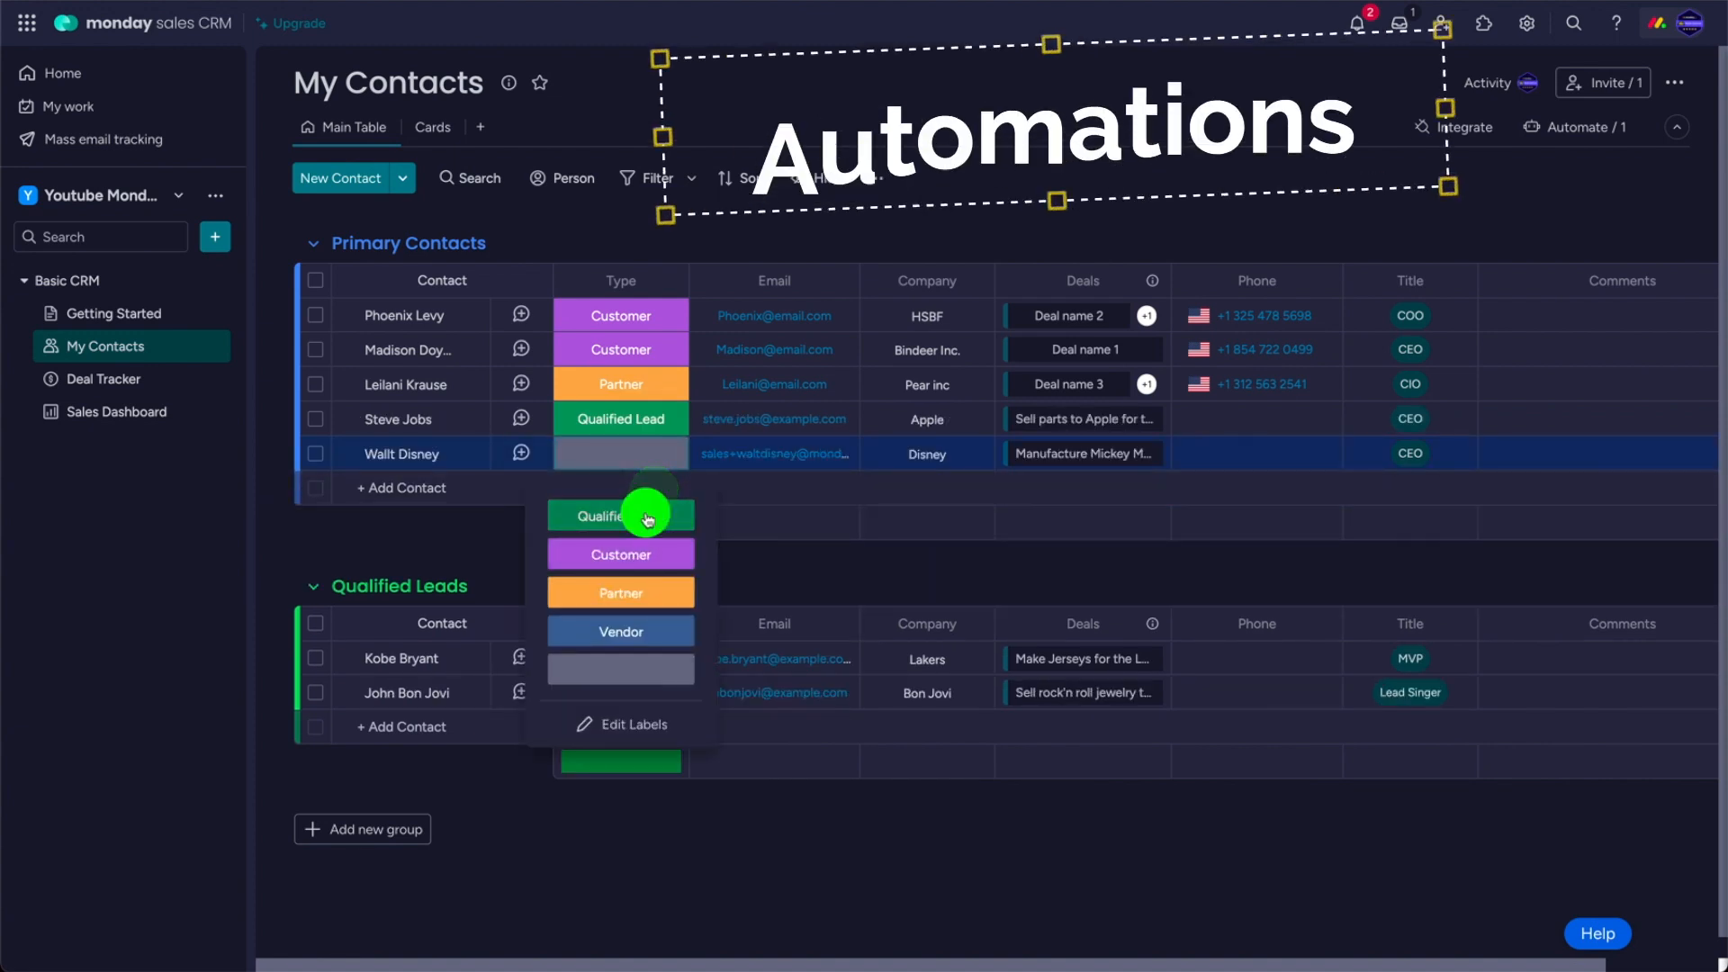
{"action": "left_click", "coordinate": [645, 511]}
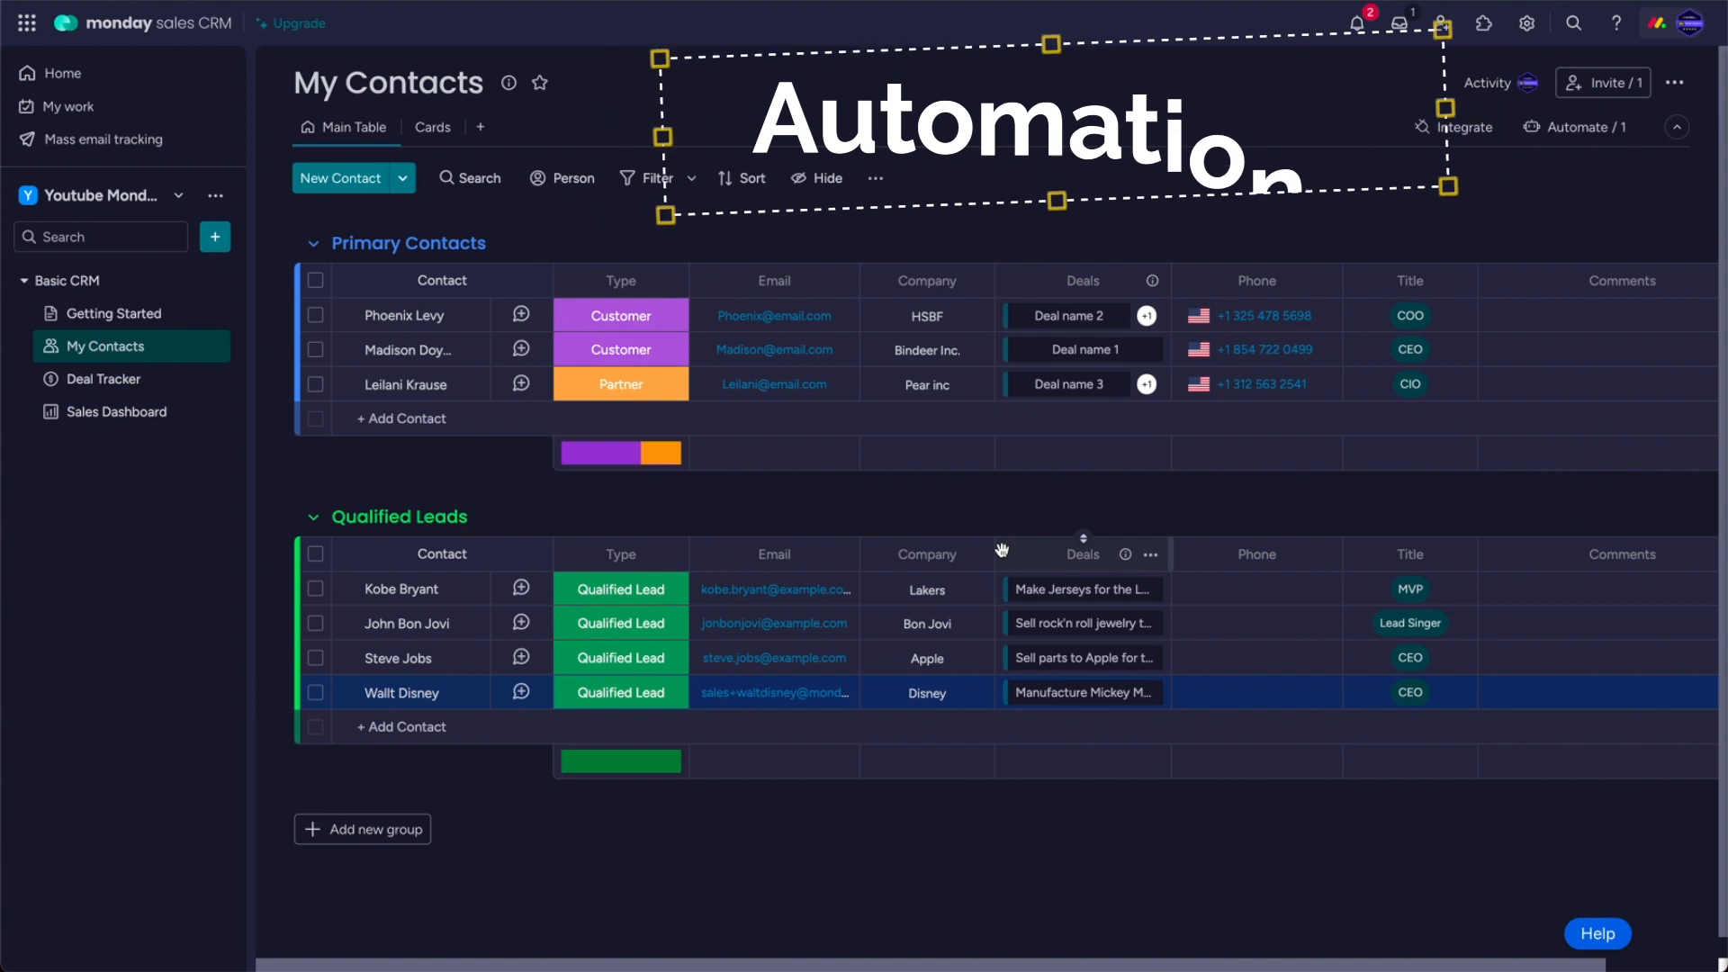
Open the Integrations Center for the My Contacts board and look through the apps available for integration.
{"action": "left_click", "coordinate": [1455, 130]}
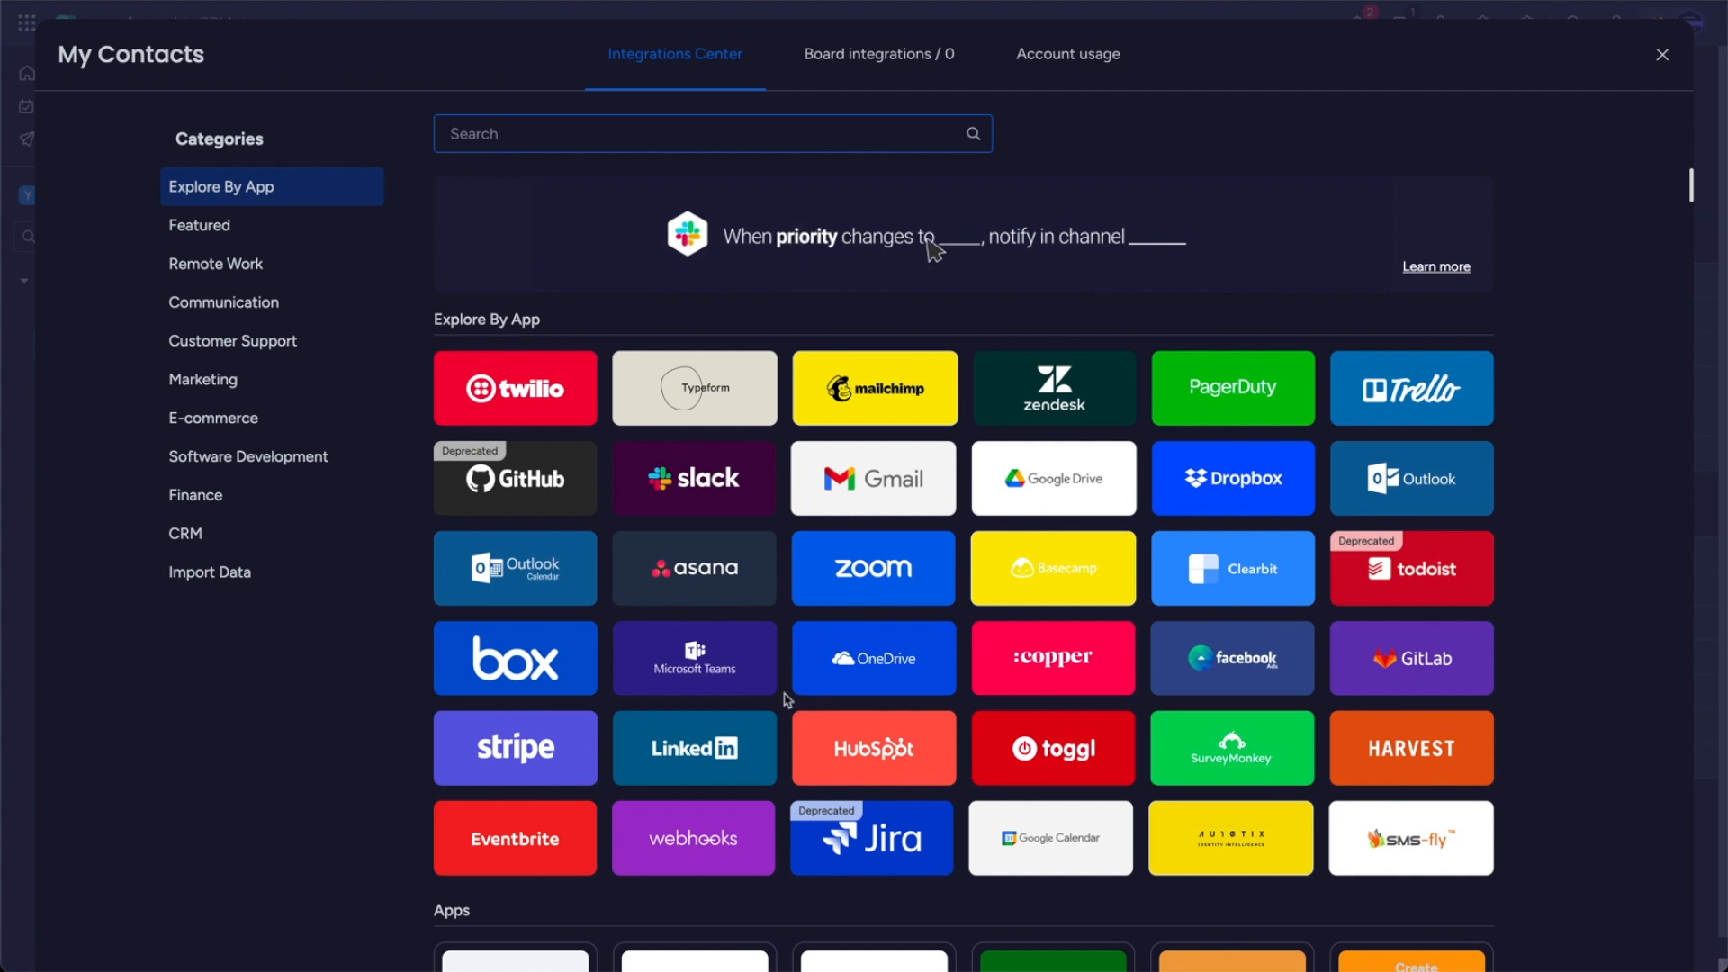
{"action": "left_click", "coordinate": [901, 583]}
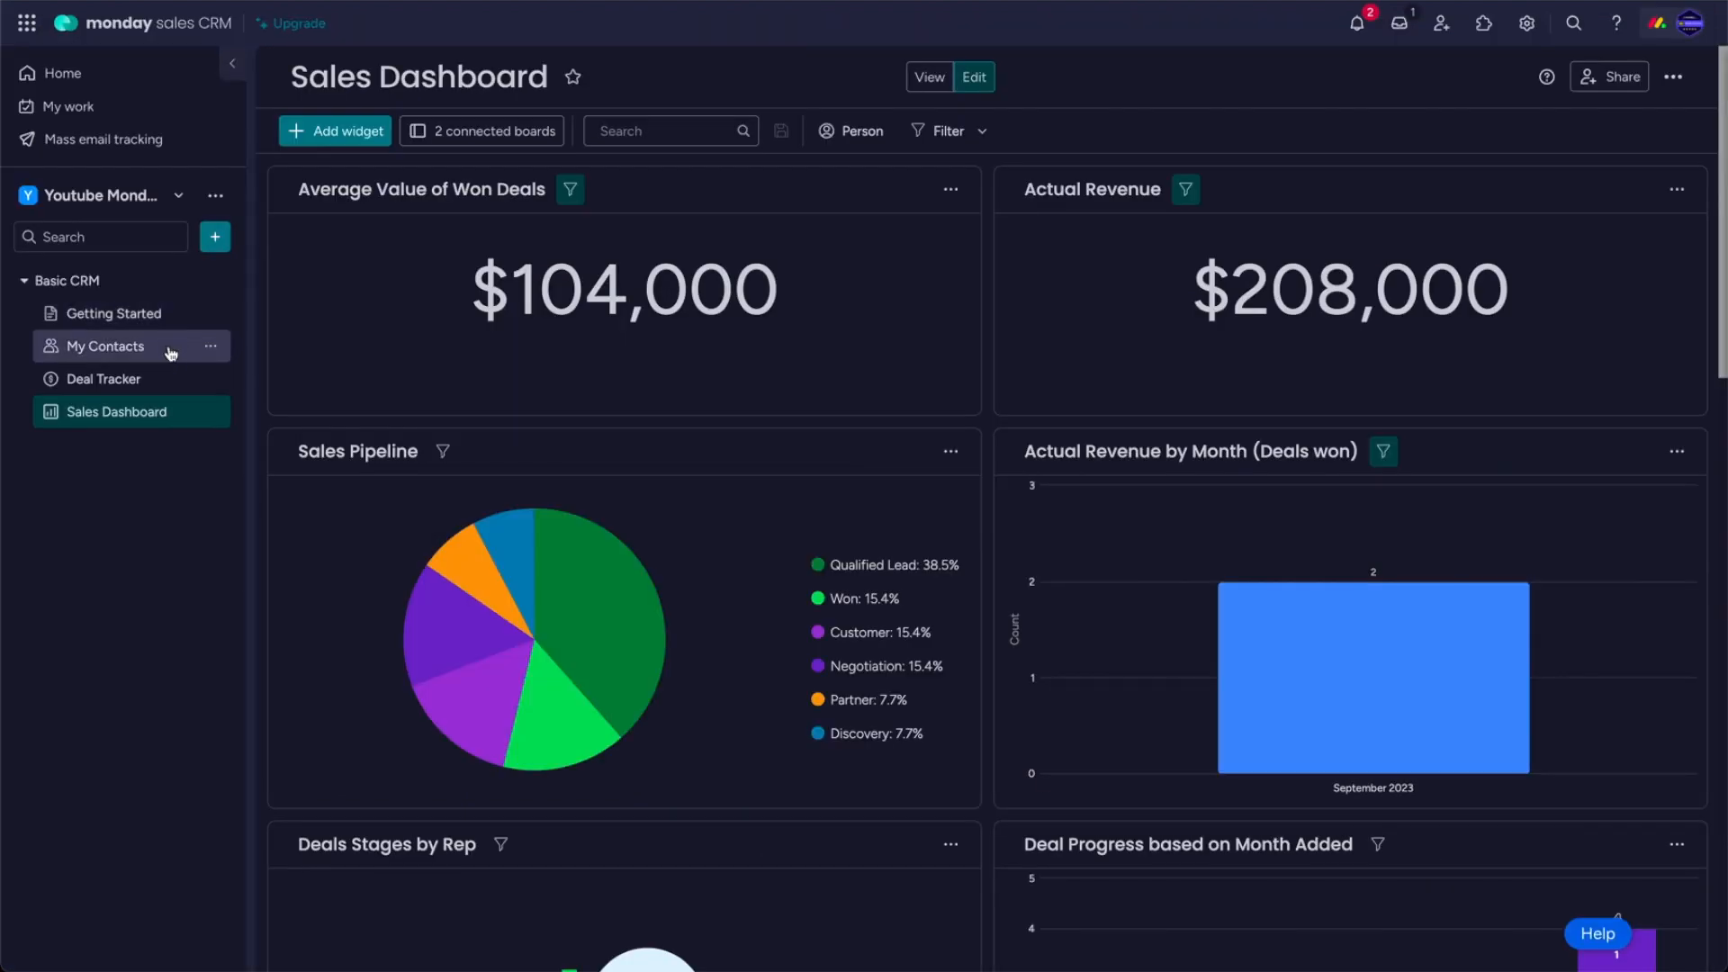
Open the My Contacts board and review its columns through to Location in both contact groups.
{"action": "left_click", "coordinate": [149, 345]}
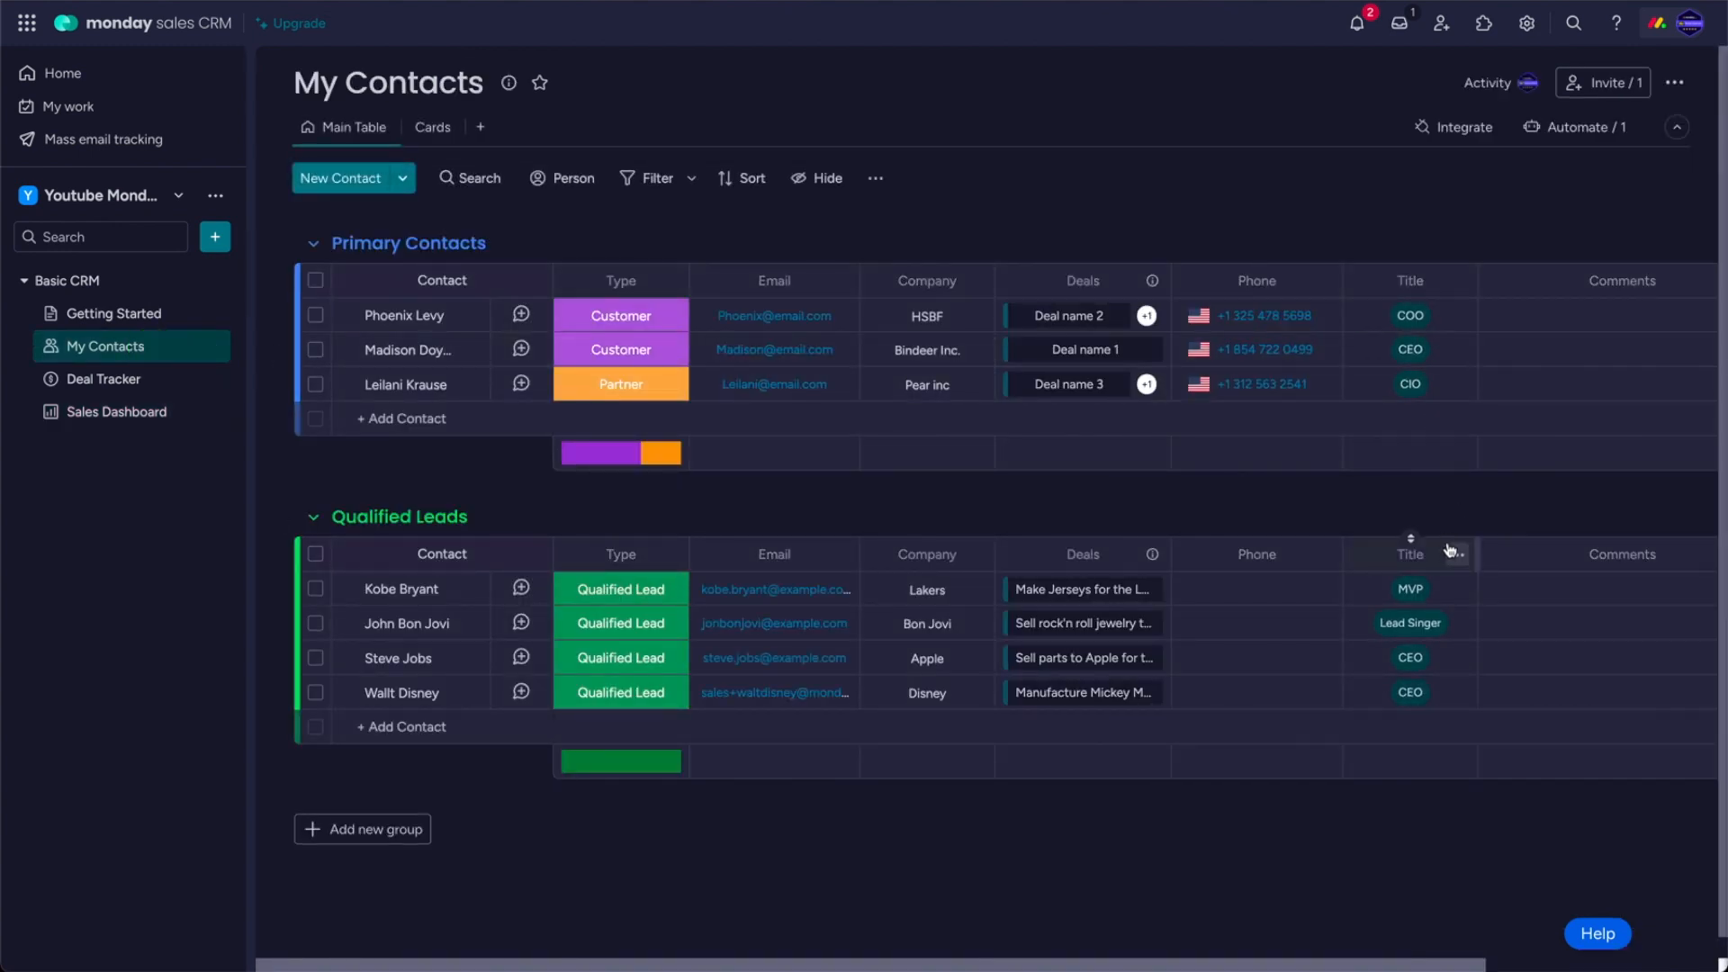
{"action": "scroll", "coordinate": [1305, 423], "scroll_direction": "right", "scroll_amount": 5}
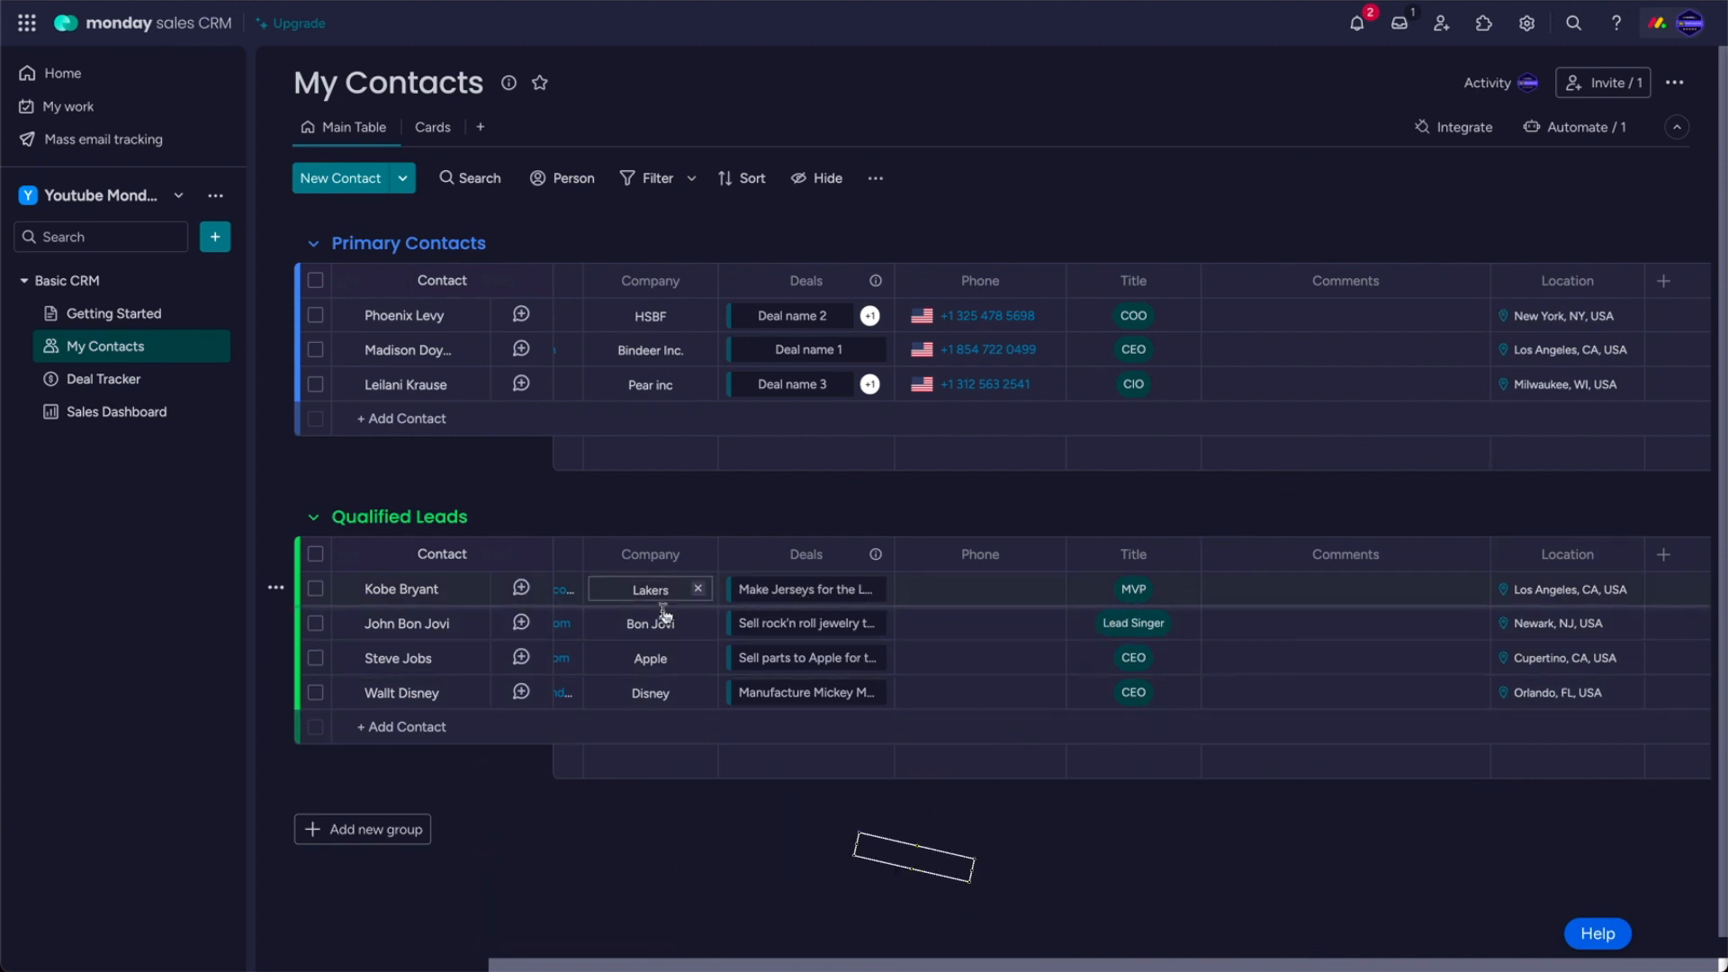
Open the Sales Dashboard and examine its revenue, pipeline and Deal Progress based on Month Added widgets.
{"action": "left_click", "coordinate": [133, 411]}
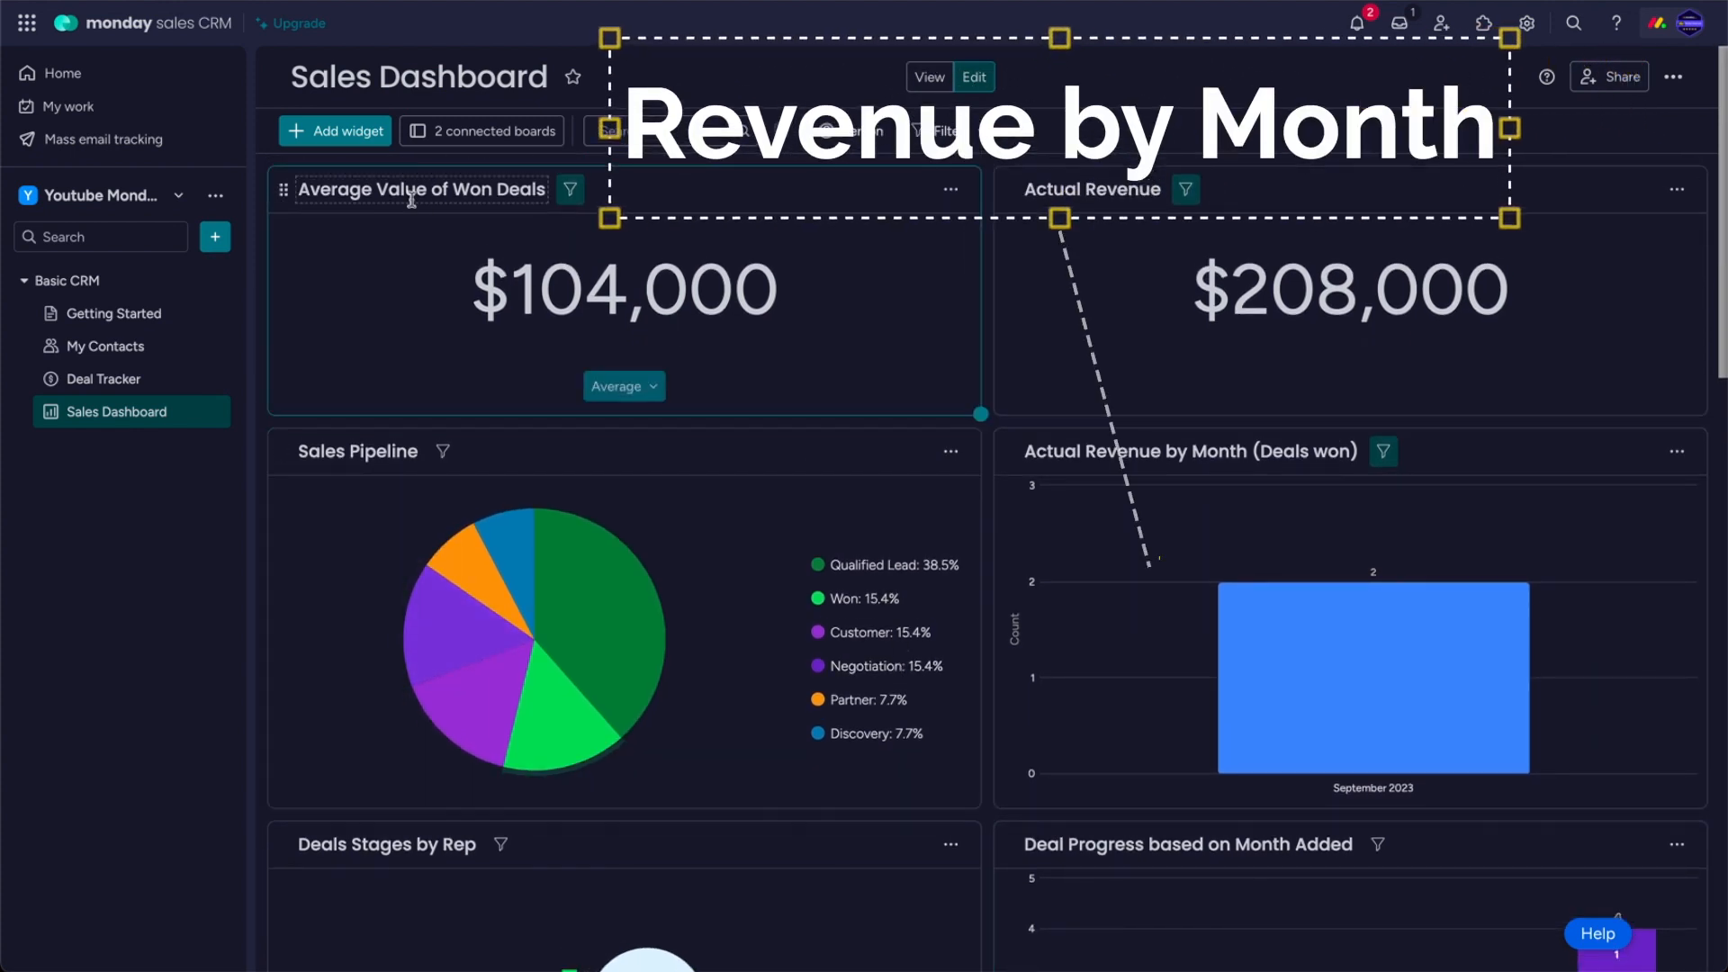
{"action": "scroll", "coordinate": [342, 221], "scroll_direction": "down", "scroll_amount": 9}
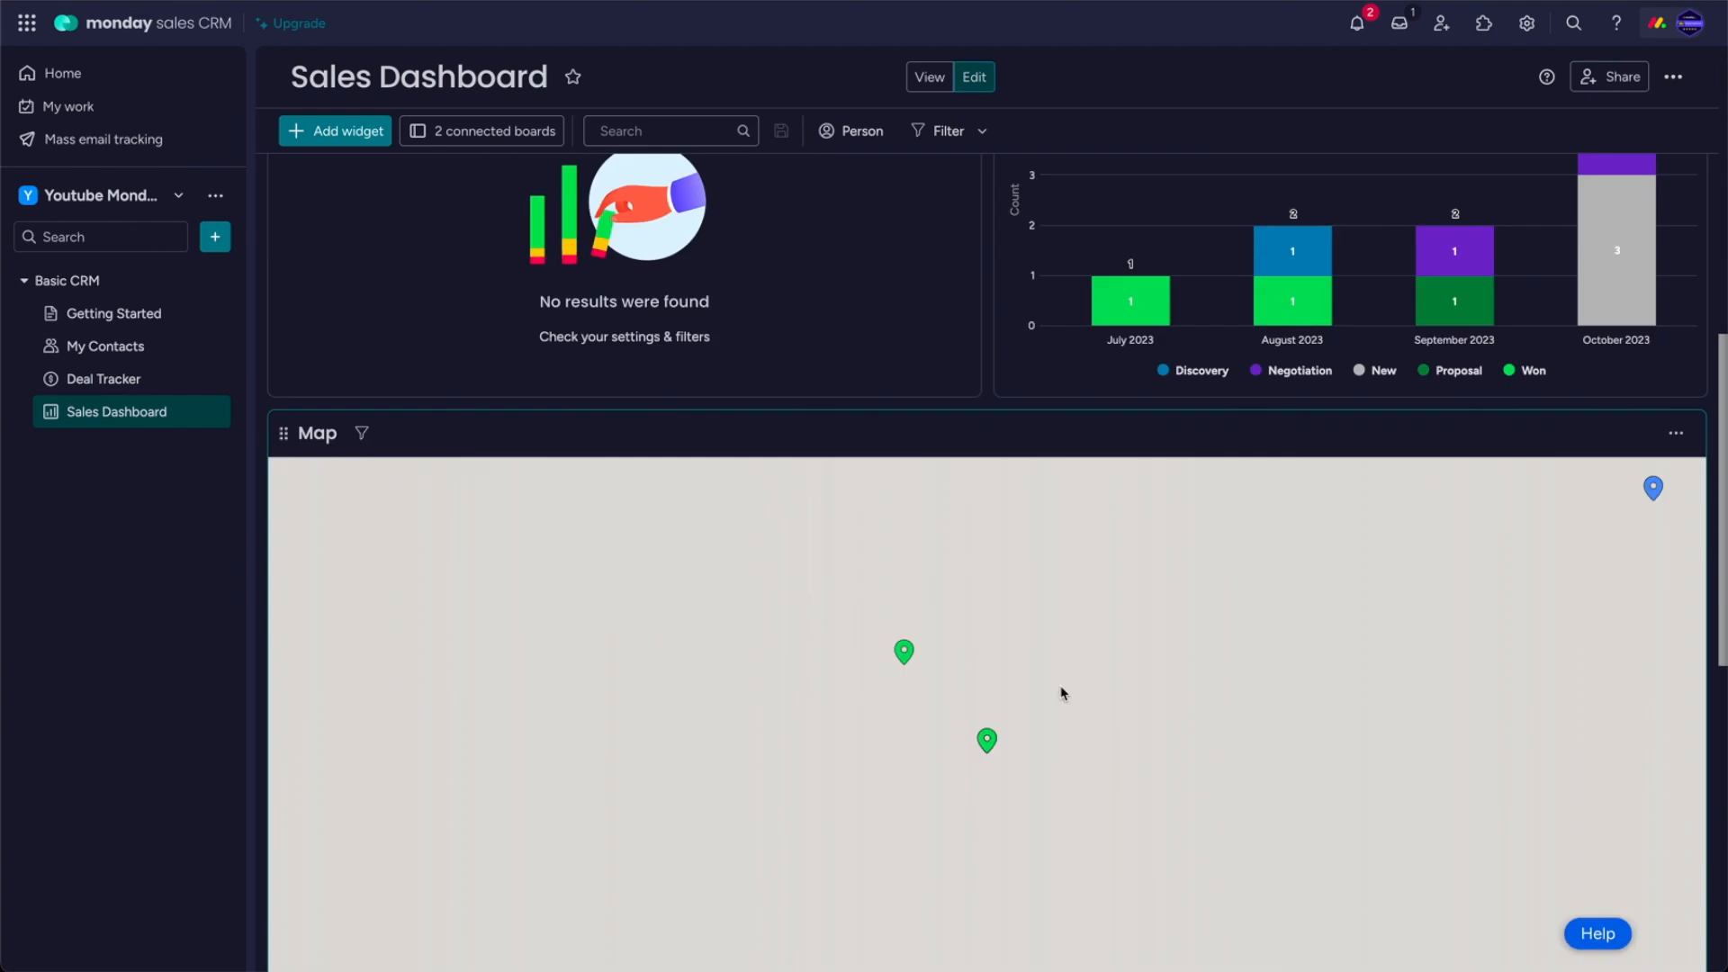
{"action": "scroll", "coordinate": [1061, 690], "scroll_direction": "up", "scroll_amount": 3}
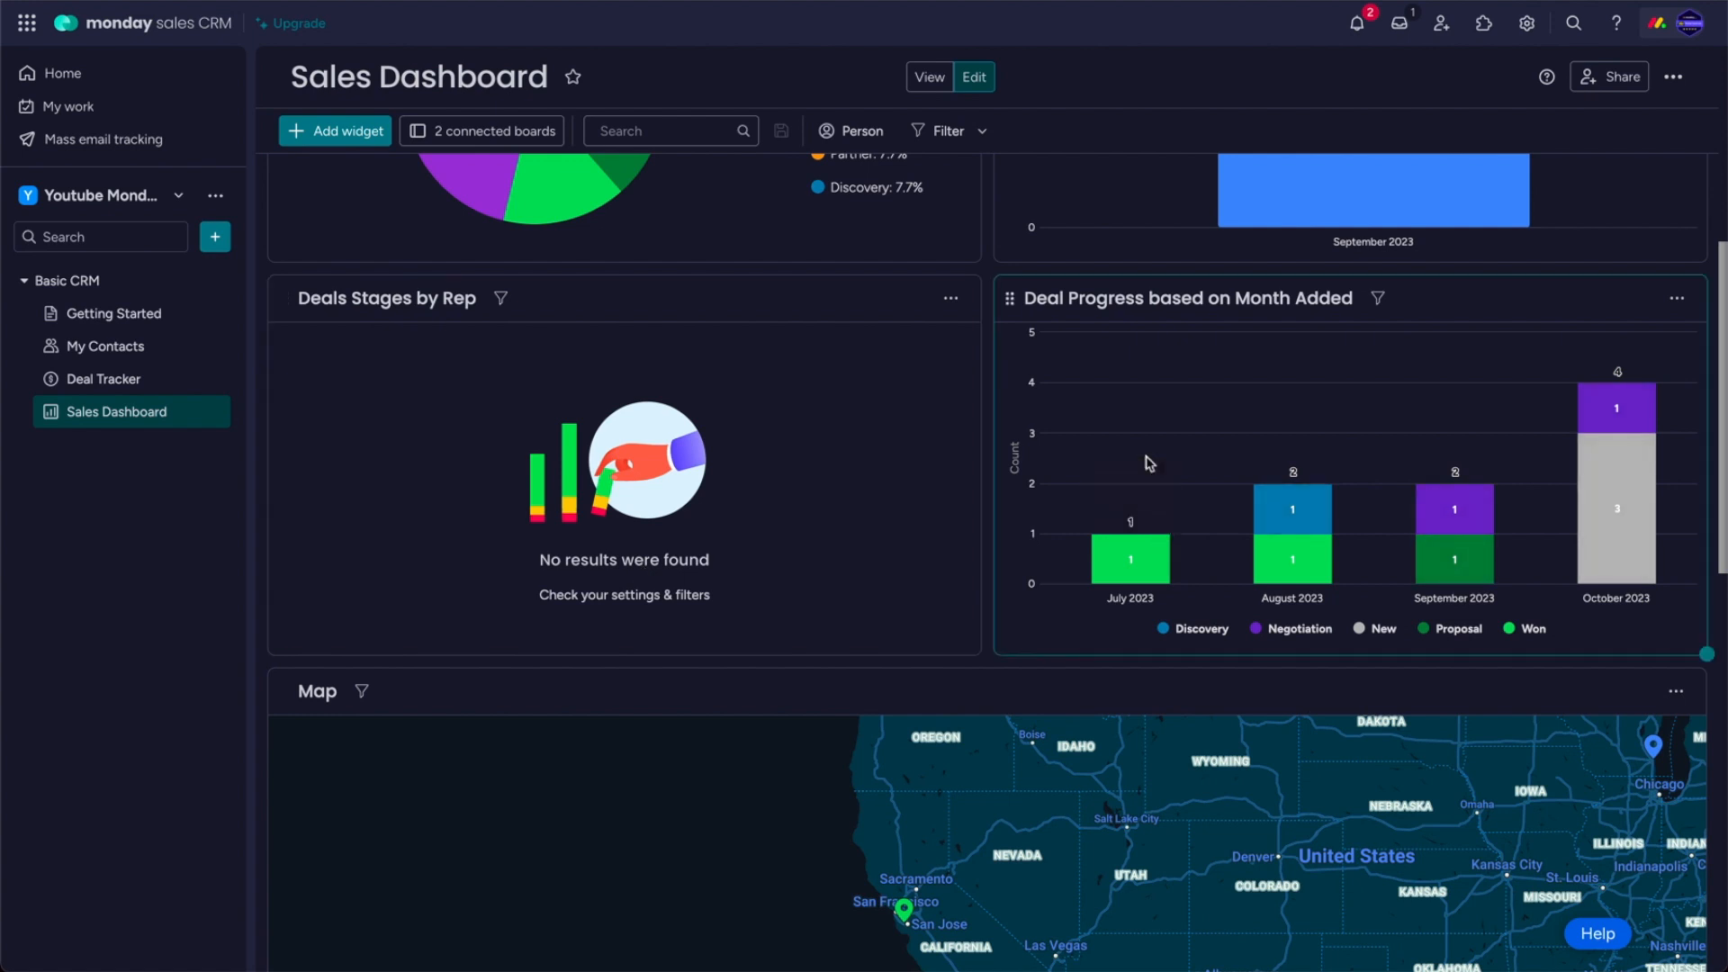
{"action": "mouse_move", "coordinate": [1140, 577]}
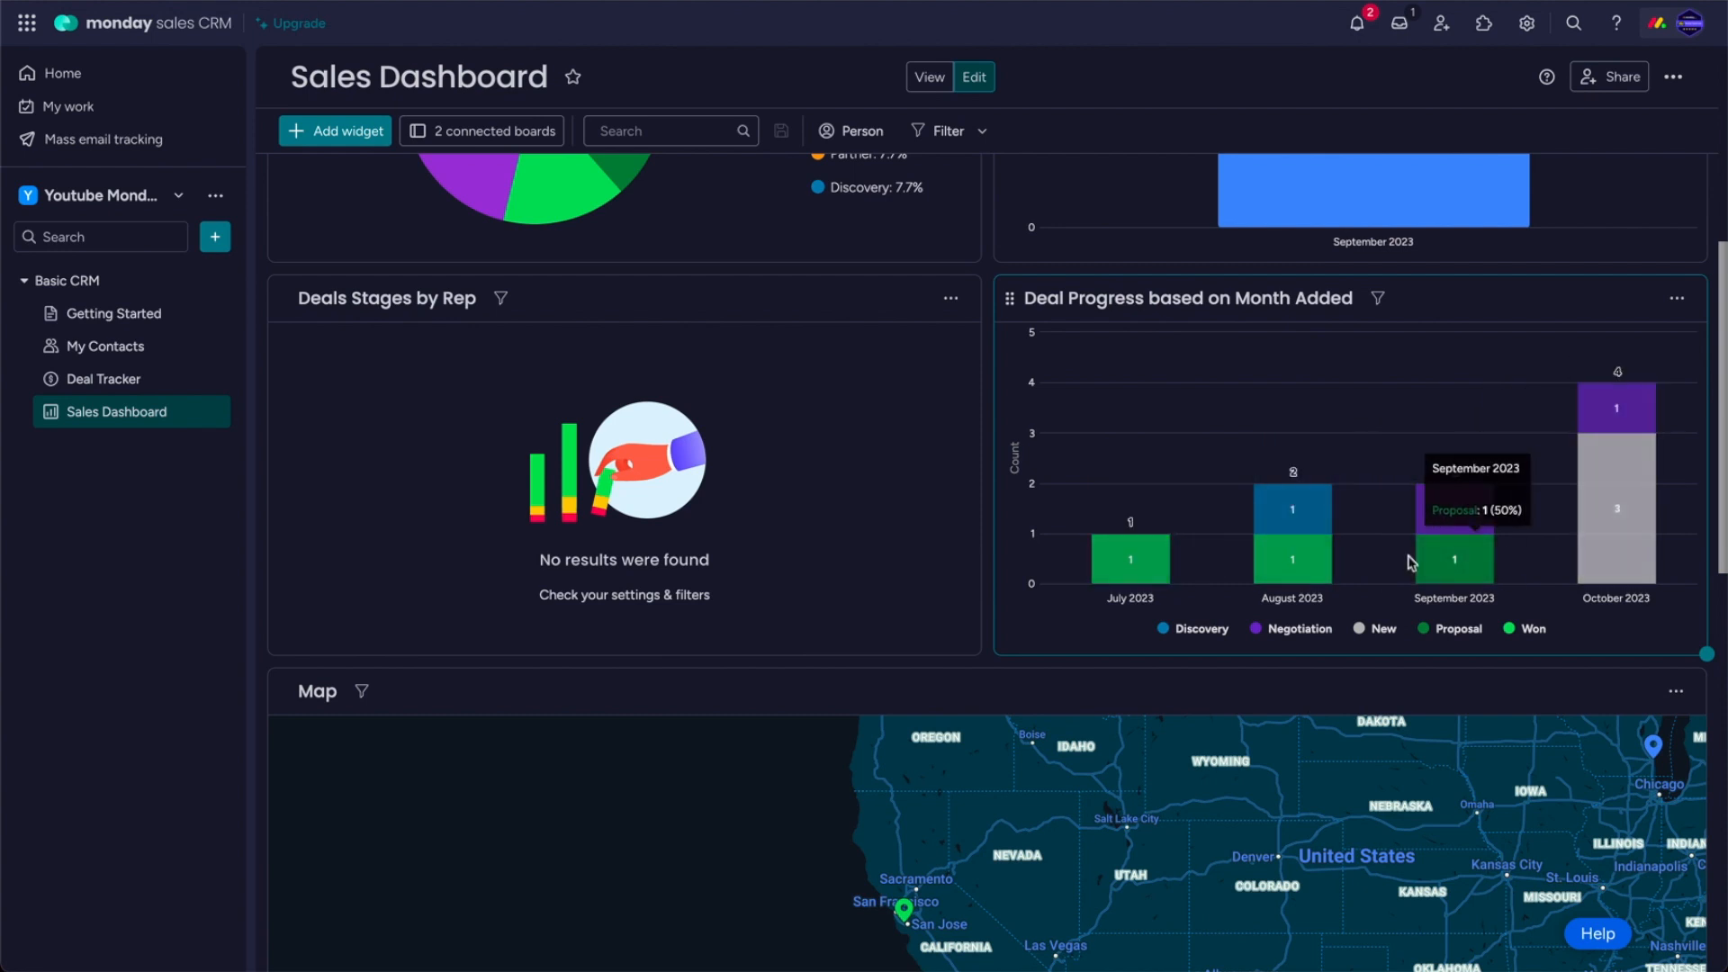
Examine the location pins in the dashboard's Map widget across the United States, from California to the East Coast.
{"action": "scroll", "coordinate": [1409, 563], "scroll_direction": "down", "scroll_amount": 3}
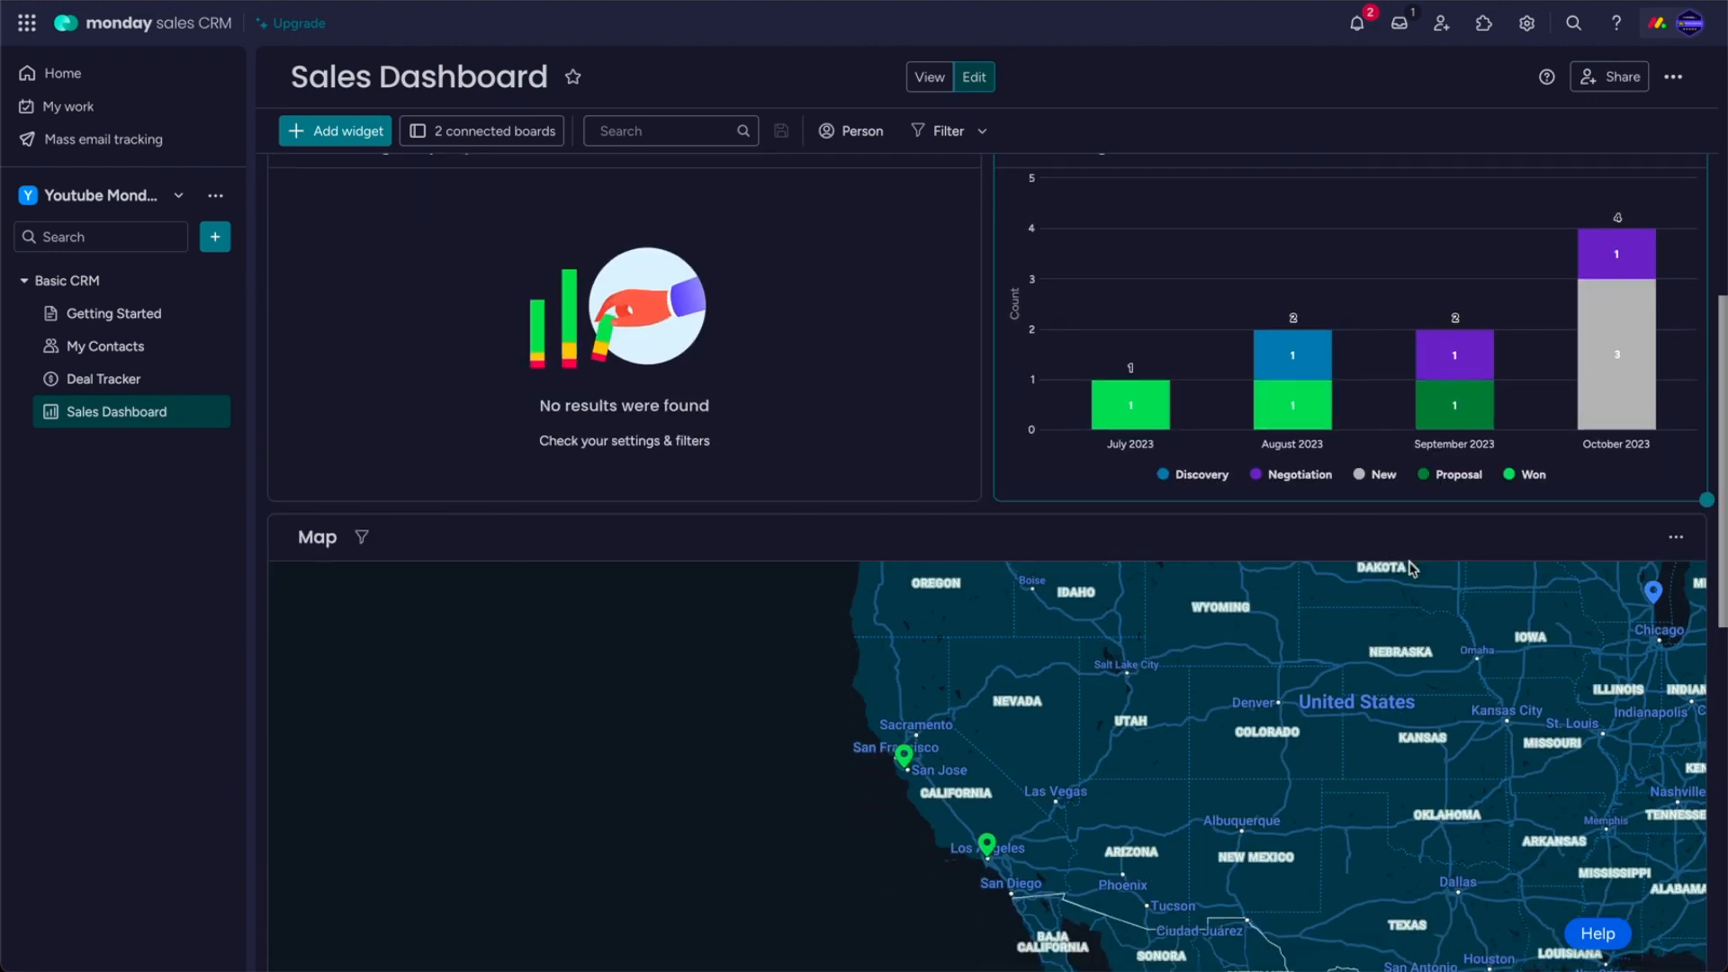
{"action": "scroll", "coordinate": [1410, 559], "scroll_direction": "down", "scroll_amount": 1}
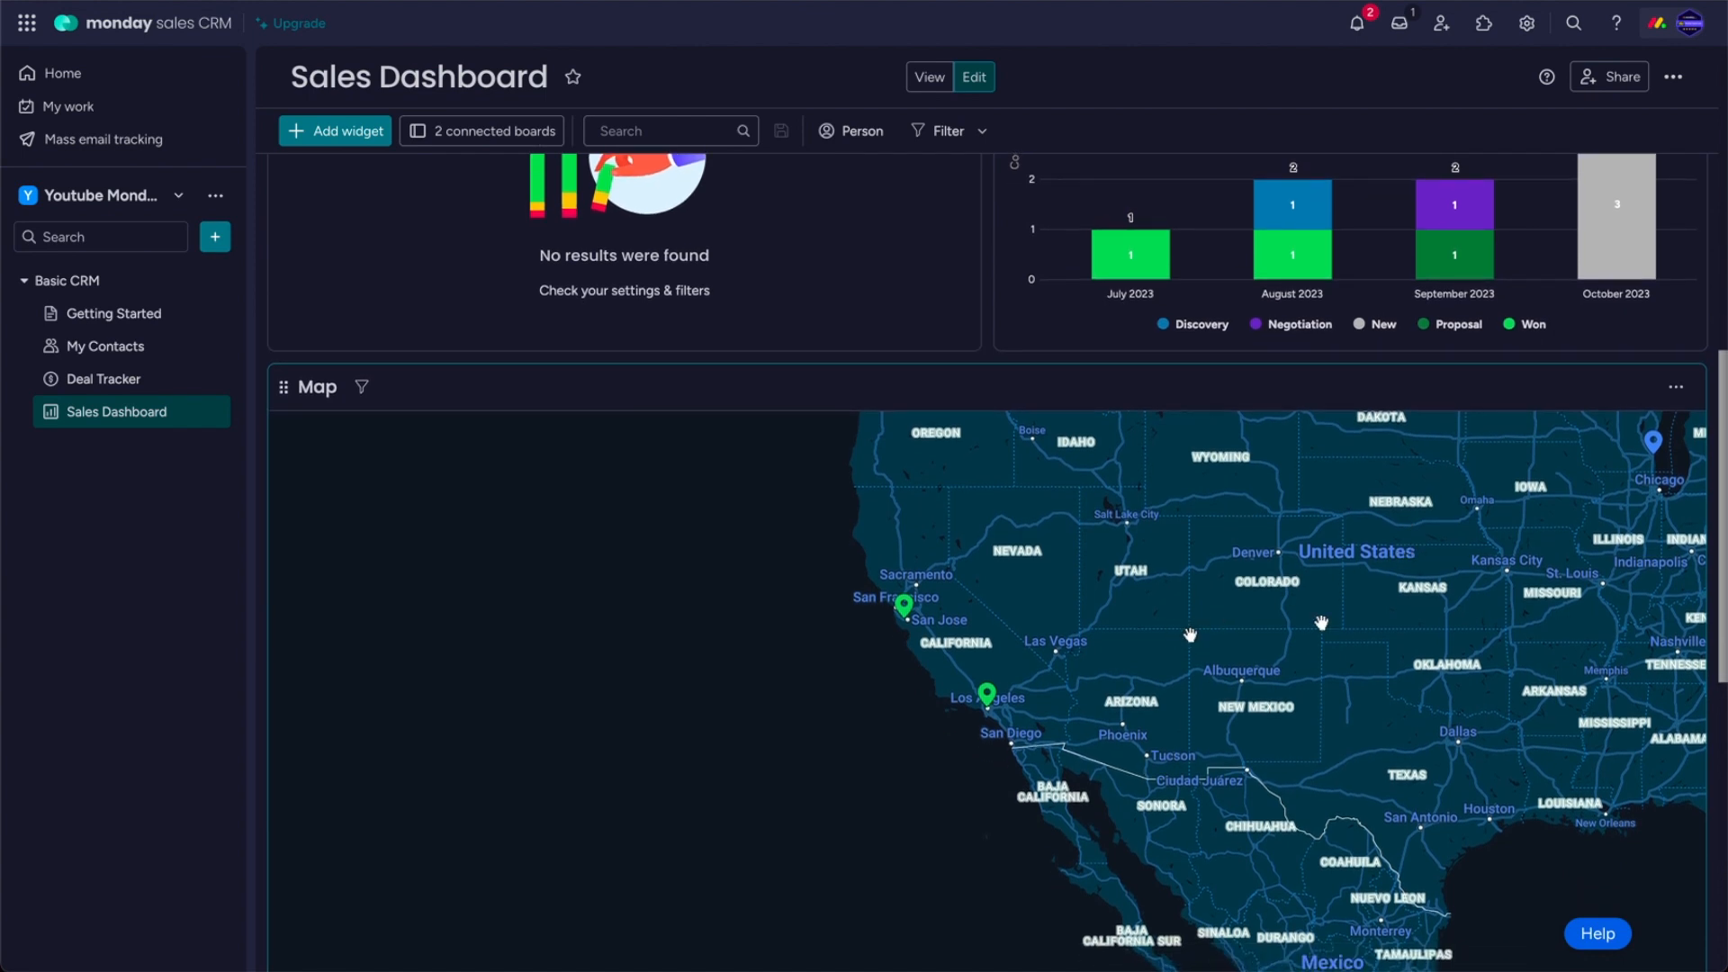
{"action": "left_click_drag", "start_coordinate": [1390, 680], "coordinate": [1011, 771]}
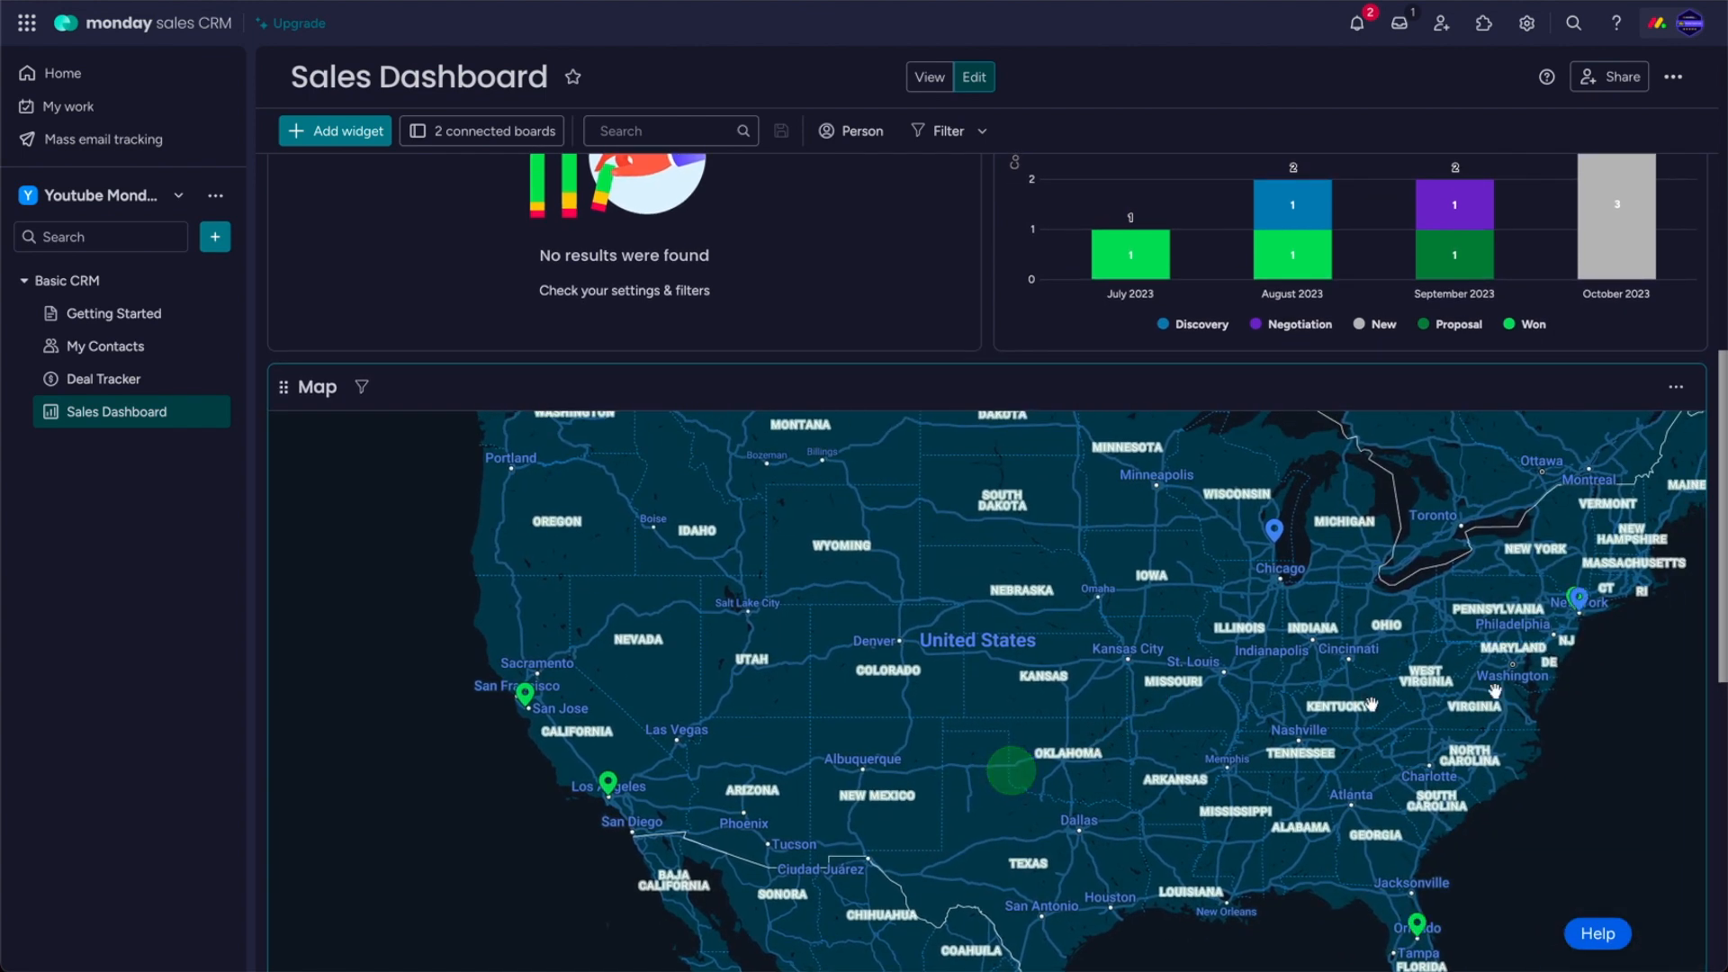
{"action": "mouse_move", "coordinate": [1721, 513]}
{"action": "left_mouse_down"}
{"action": "mouse_move", "coordinate": [1721, 567]}
{"action": "mouse_move", "coordinate": [1721, 545]}
{"action": "left_mouse_up"}
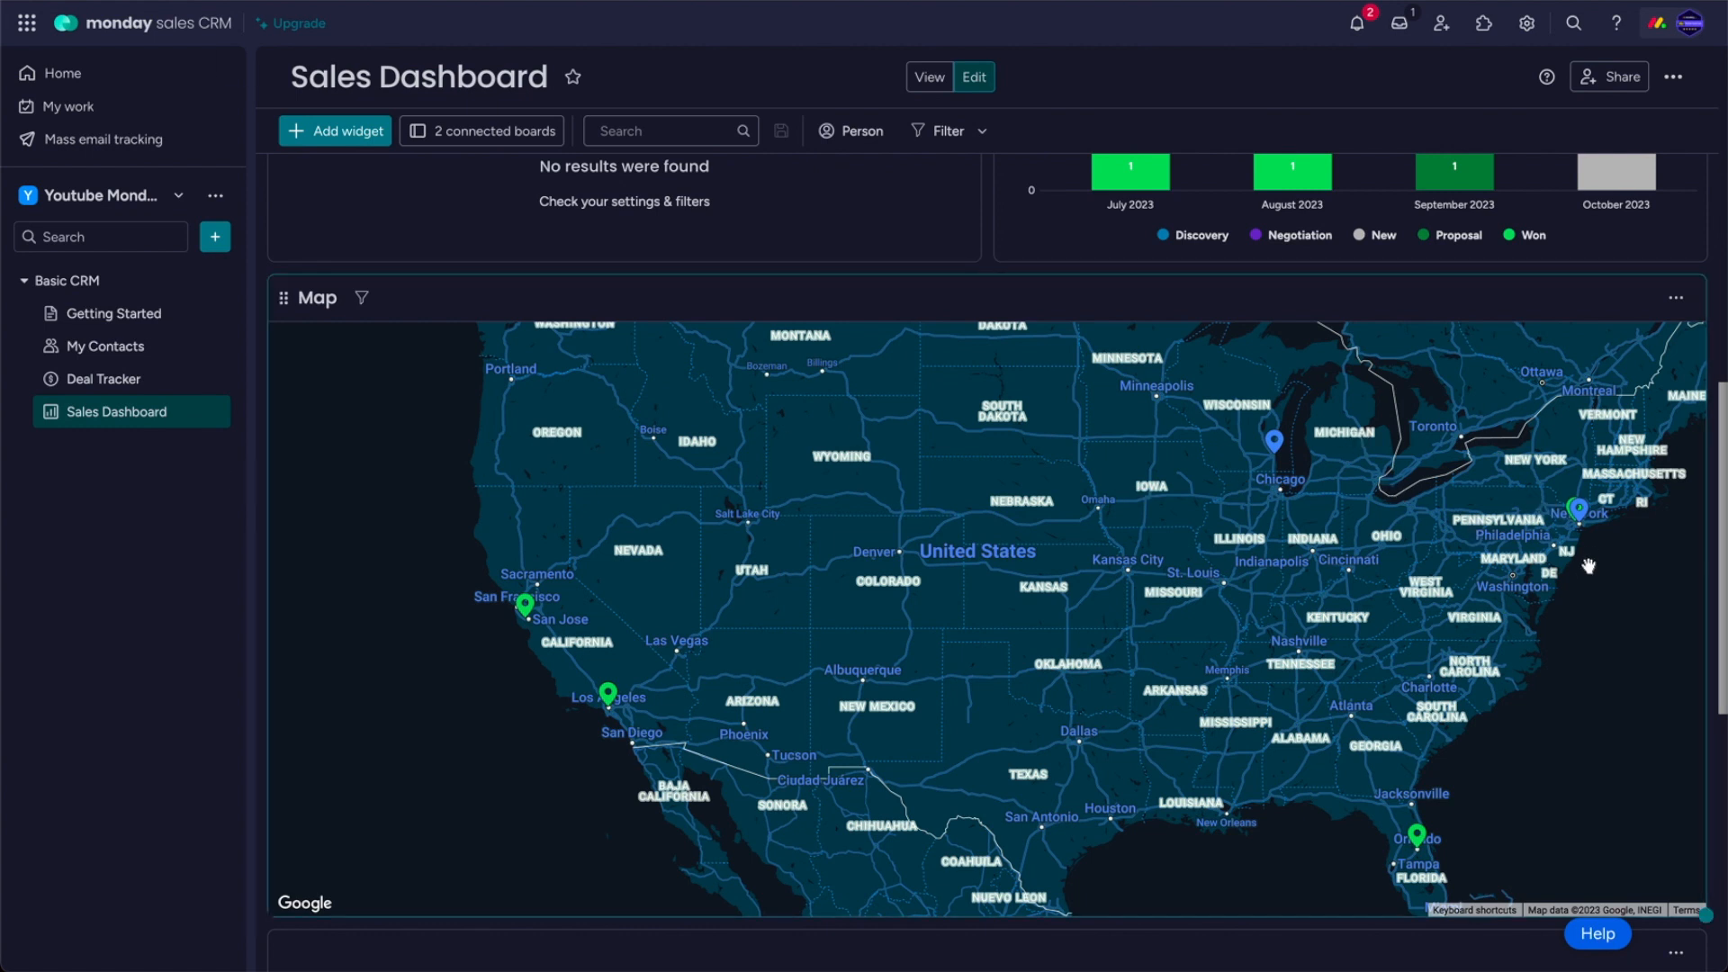
{"action": "left_click_drag", "start_coordinate": [1504, 636], "coordinate": [1041, 705]}
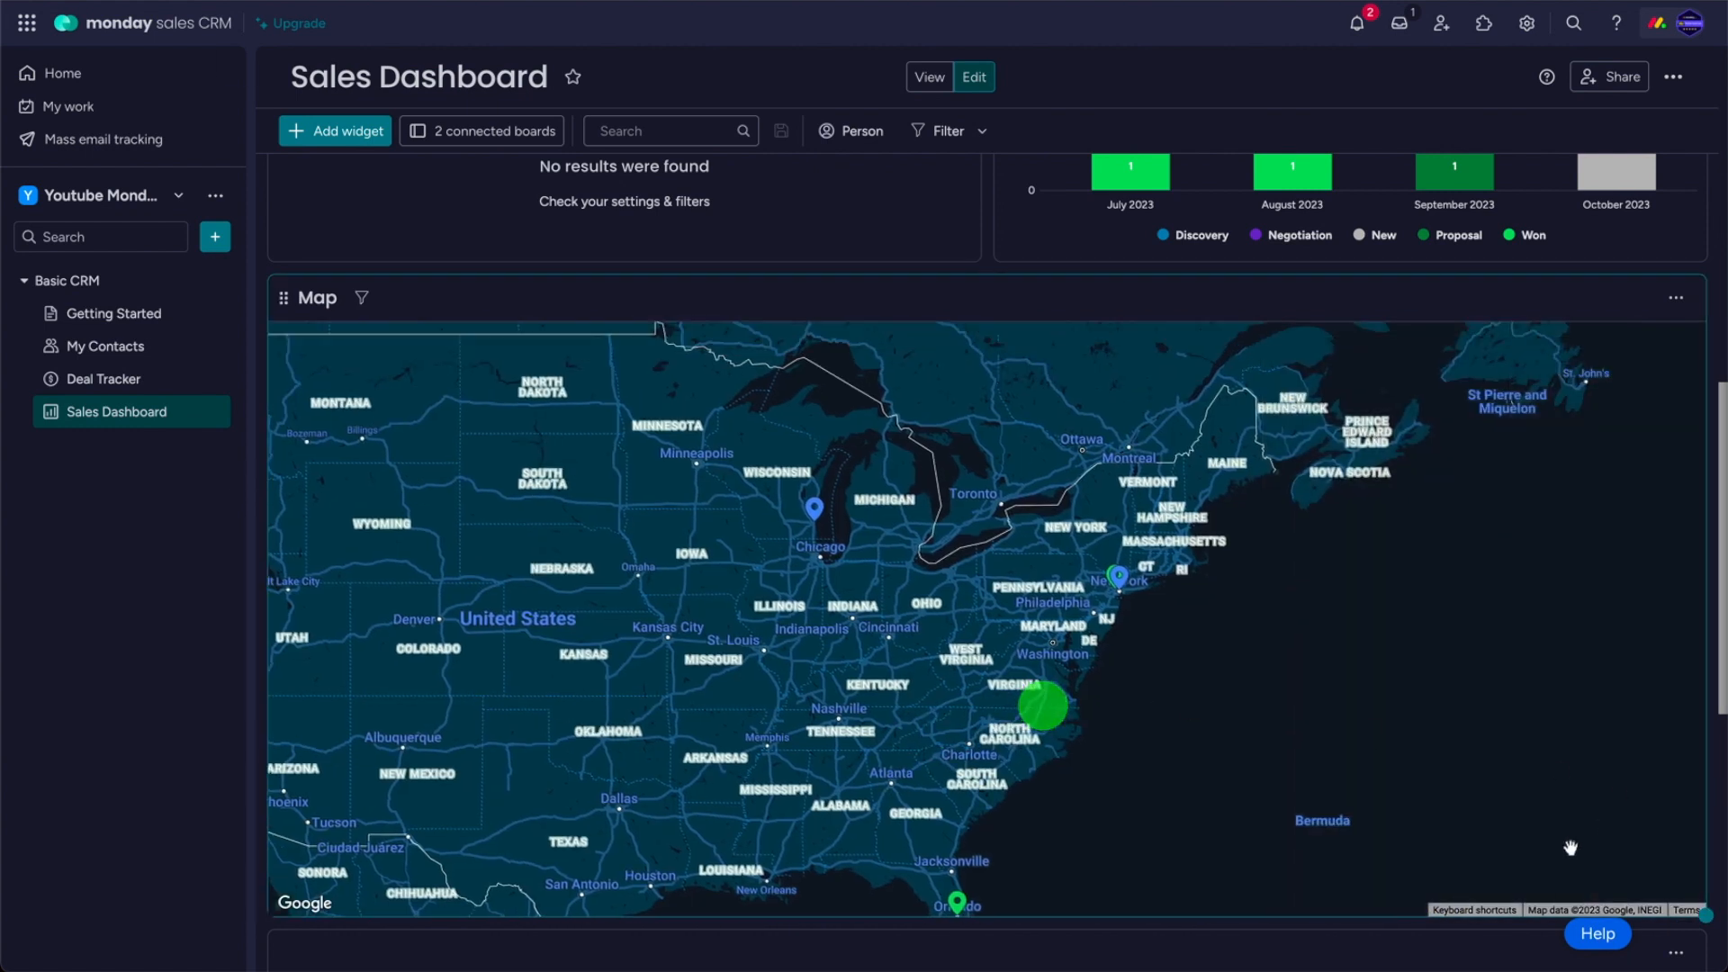
{"action": "scroll", "coordinate": [1310, 732], "scroll_direction": "down", "scroll_amount": 2}
{"action": "scroll", "coordinate": [1308, 731], "scroll_direction": "up", "scroll_amount": 5}
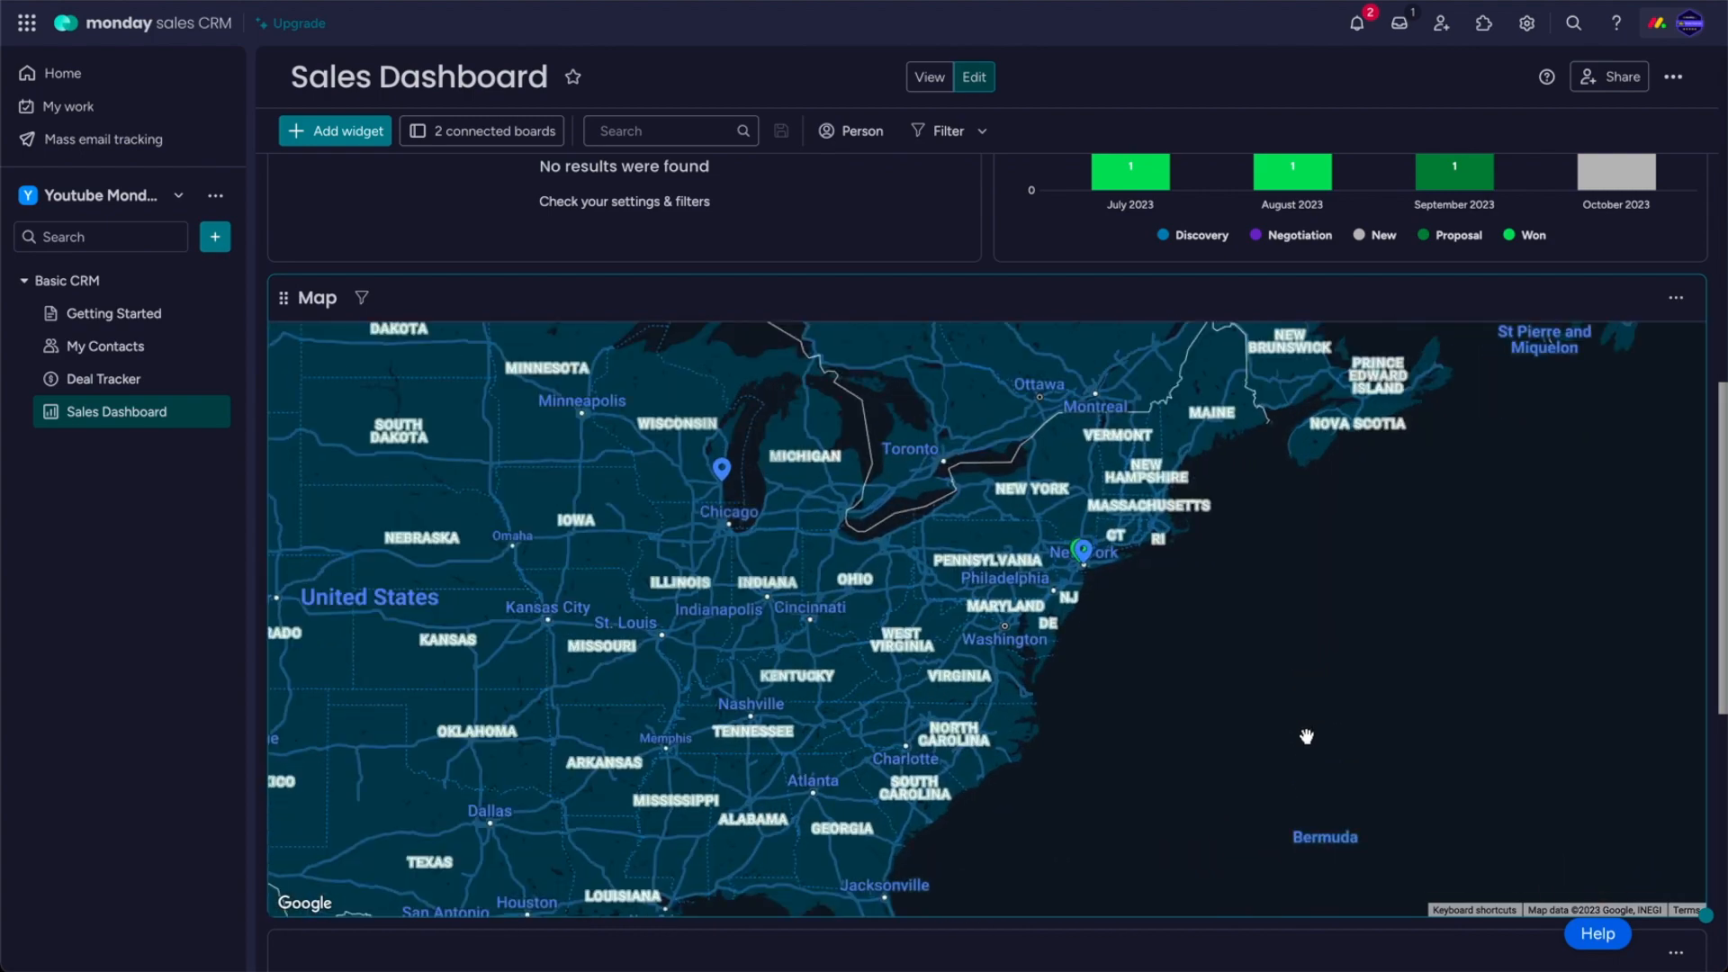
{"action": "left_click_drag", "start_coordinate": [1307, 737], "coordinate": [1165, 702]}
{"action": "scroll", "coordinate": [991, 694], "scroll_direction": "down", "scroll_amount": 2}
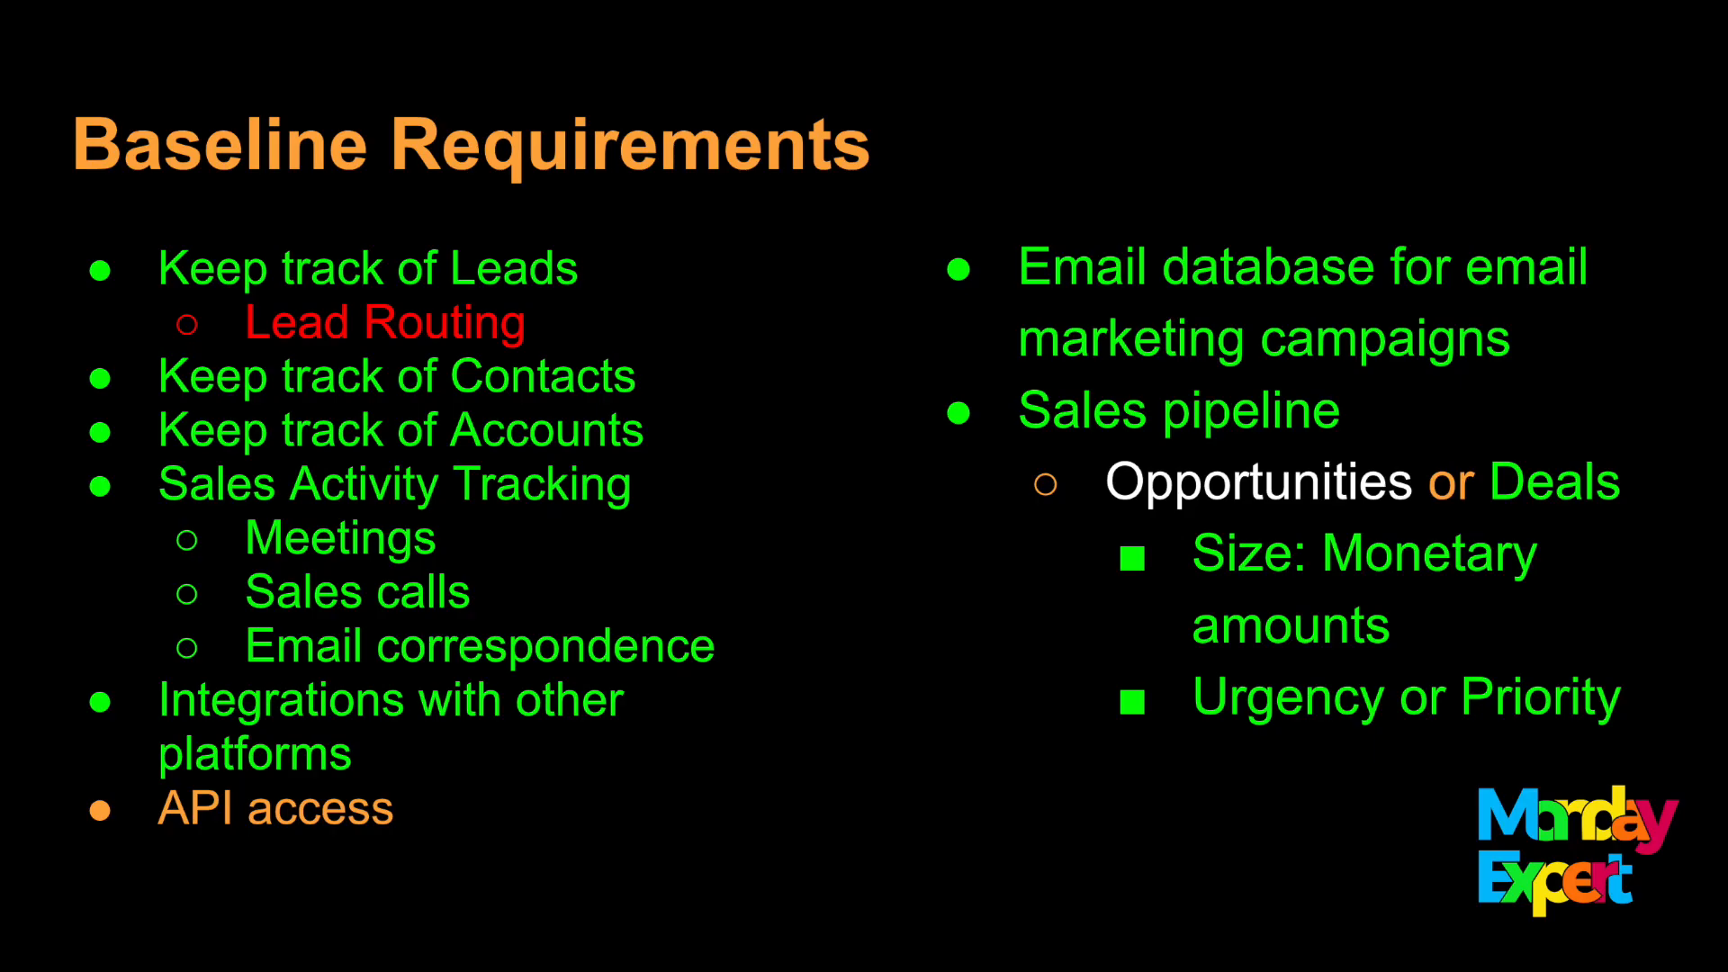